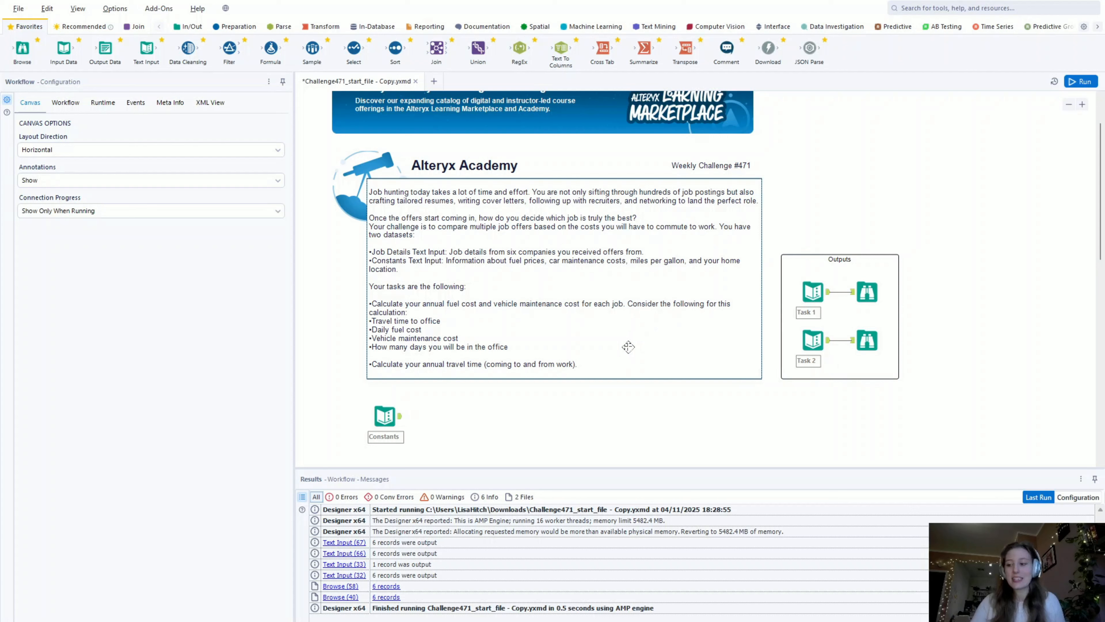
- Run the workflow and open the output records of the Constants text input
{"action": "scroll", "coordinate": [619, 370], "scroll_direction": "down", "scroll_amount": 1}
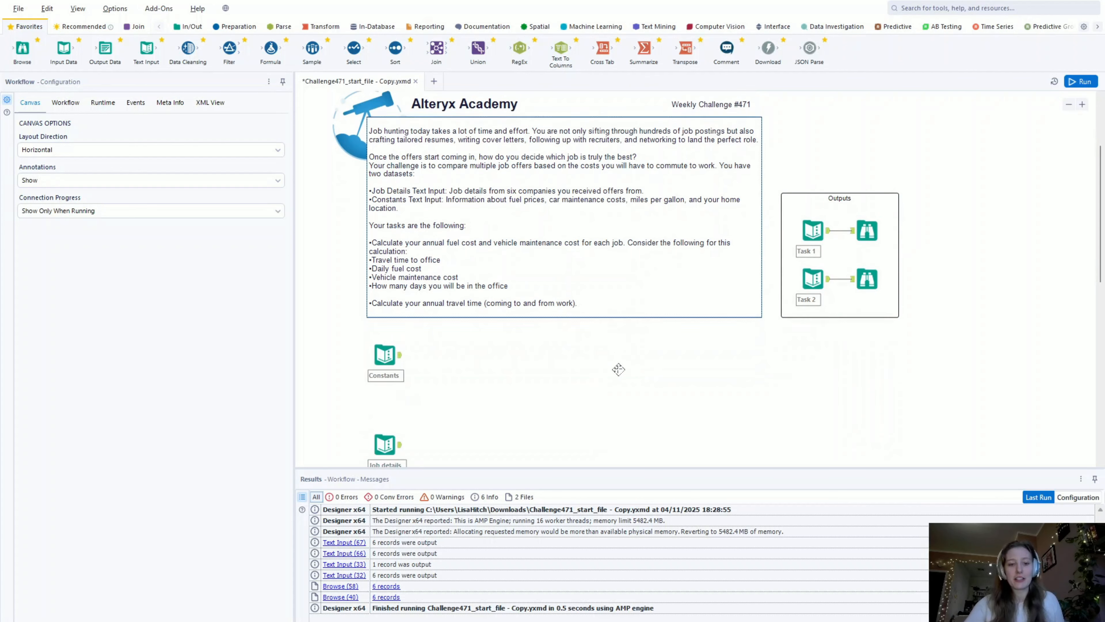
{"action": "left_click", "coordinate": [1076, 81]}
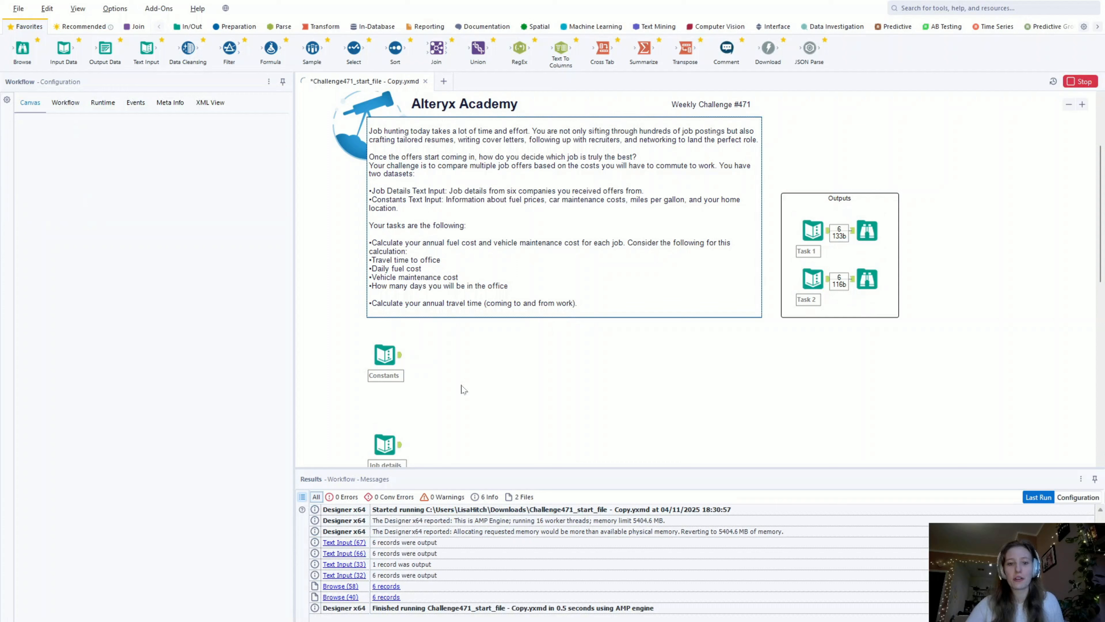
{"action": "scroll", "coordinate": [444, 409], "scroll_direction": "down", "scroll_amount": 1}
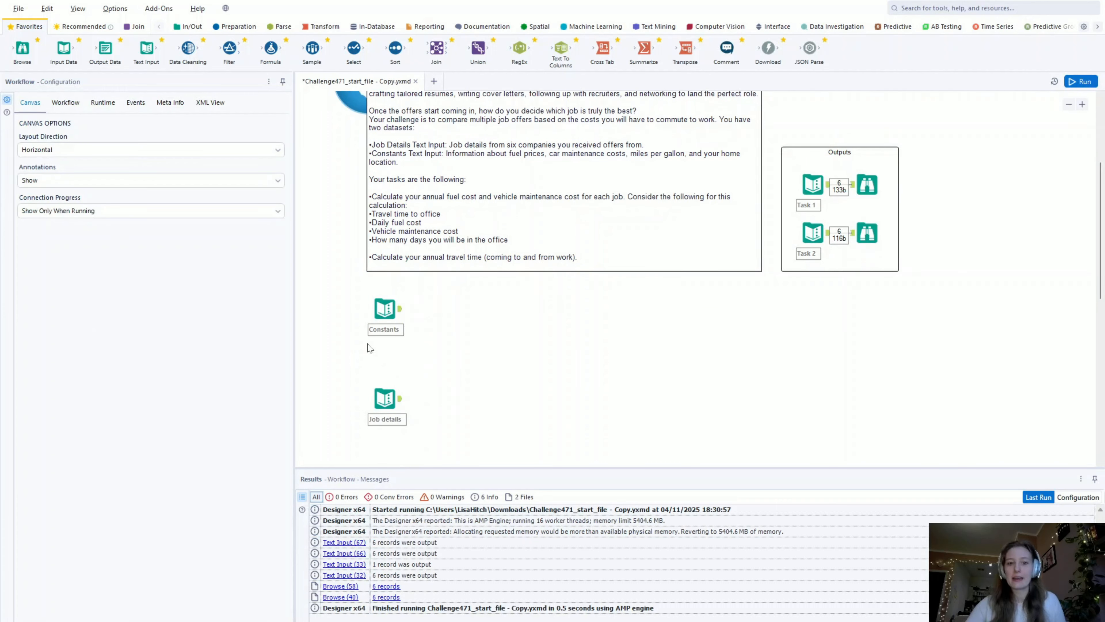
{"action": "left_click", "coordinate": [392, 310]}
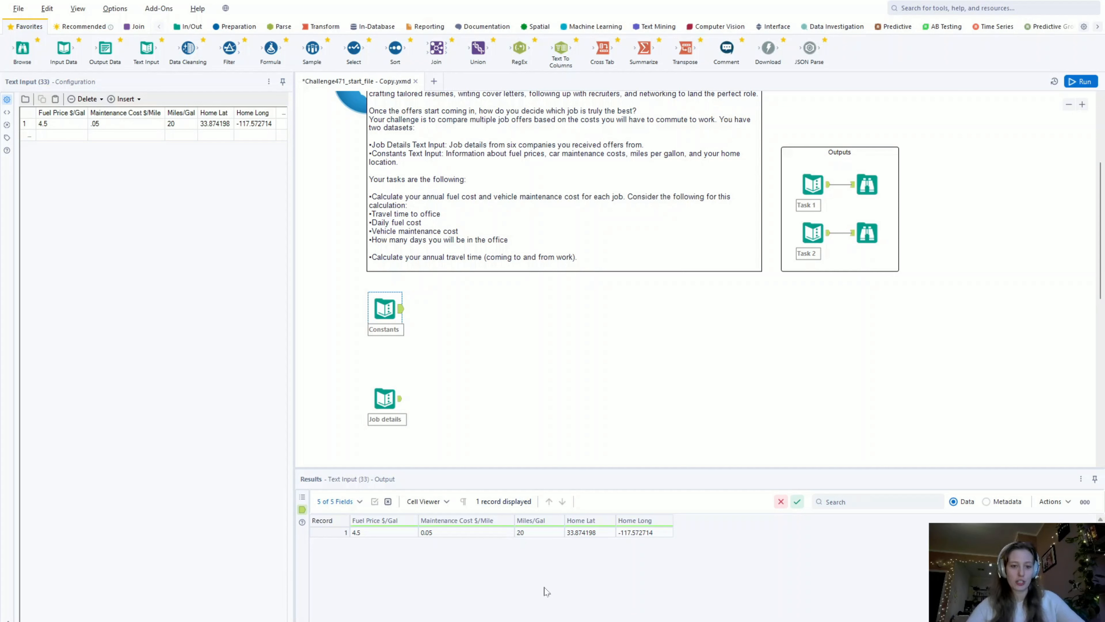
- Examine the Job details text input's records across all columns and its field metadata
{"action": "left_click", "coordinate": [400, 398]}
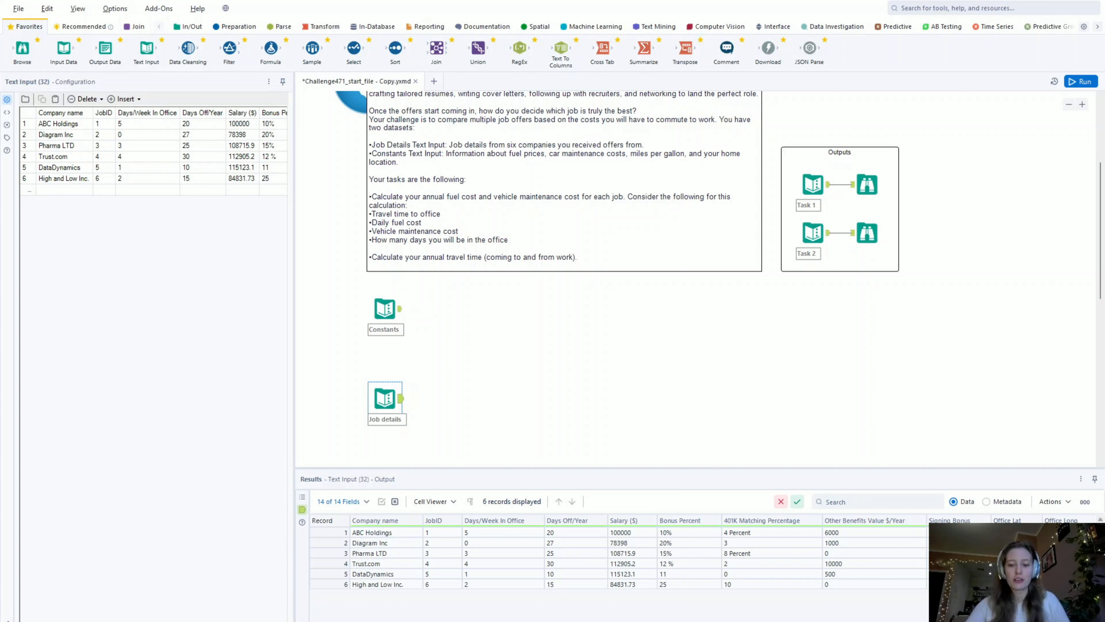
{"action": "scroll", "coordinate": [618, 556], "scroll_direction": "right", "scroll_amount": 7}
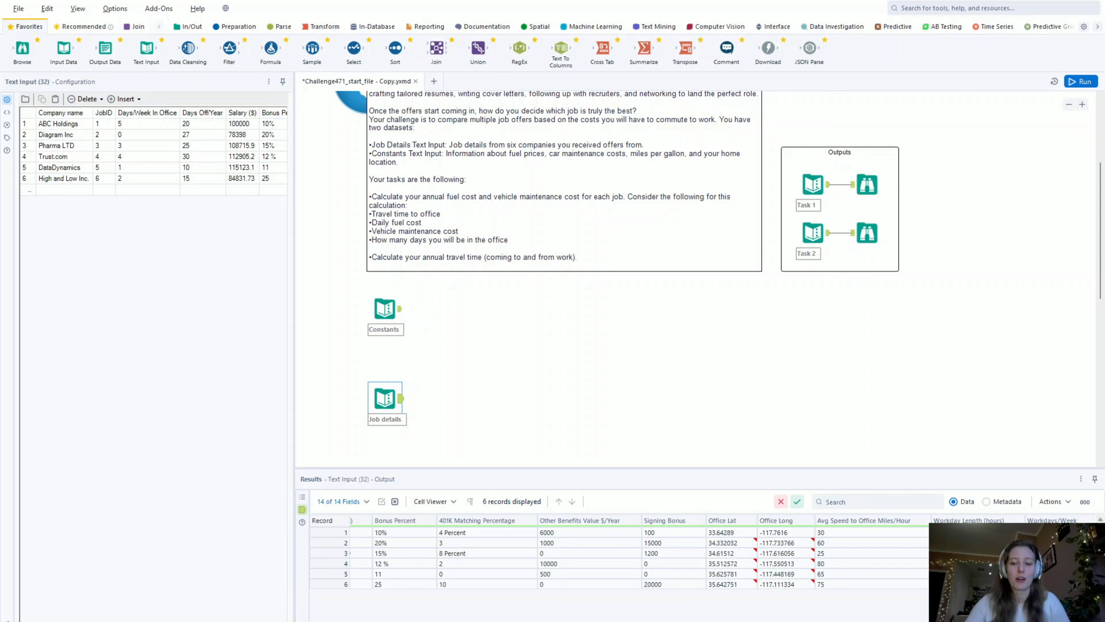
{"action": "scroll", "coordinate": [605, 541], "scroll_direction": "left", "scroll_amount": 5}
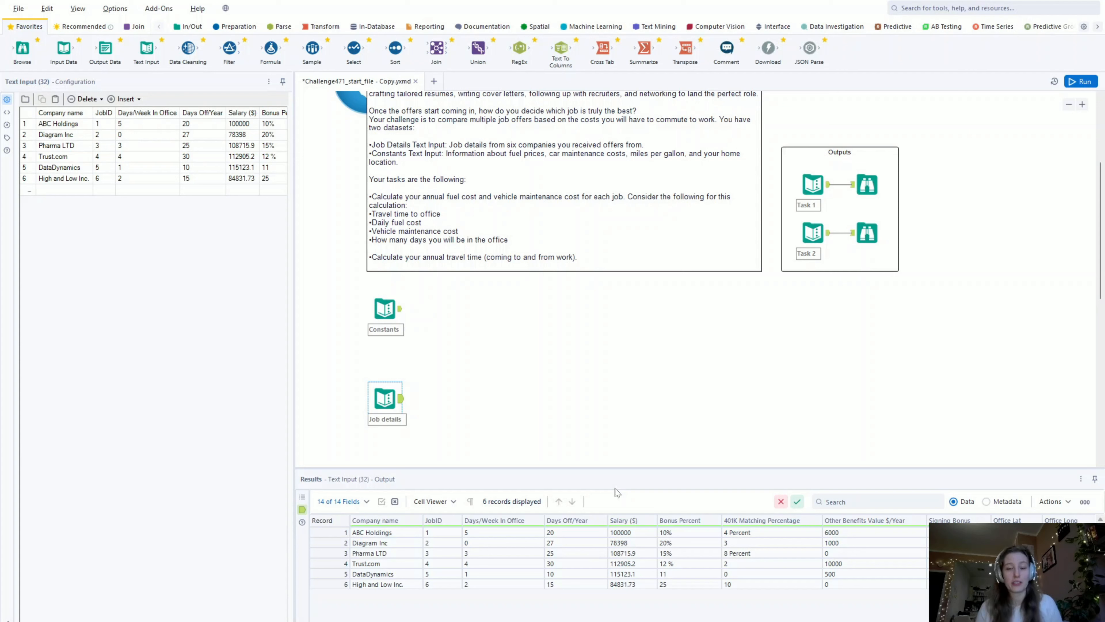
{"action": "left_click", "coordinate": [987, 501]}
{"action": "scroll", "coordinate": [447, 564], "scroll_direction": "down", "scroll_amount": 2}
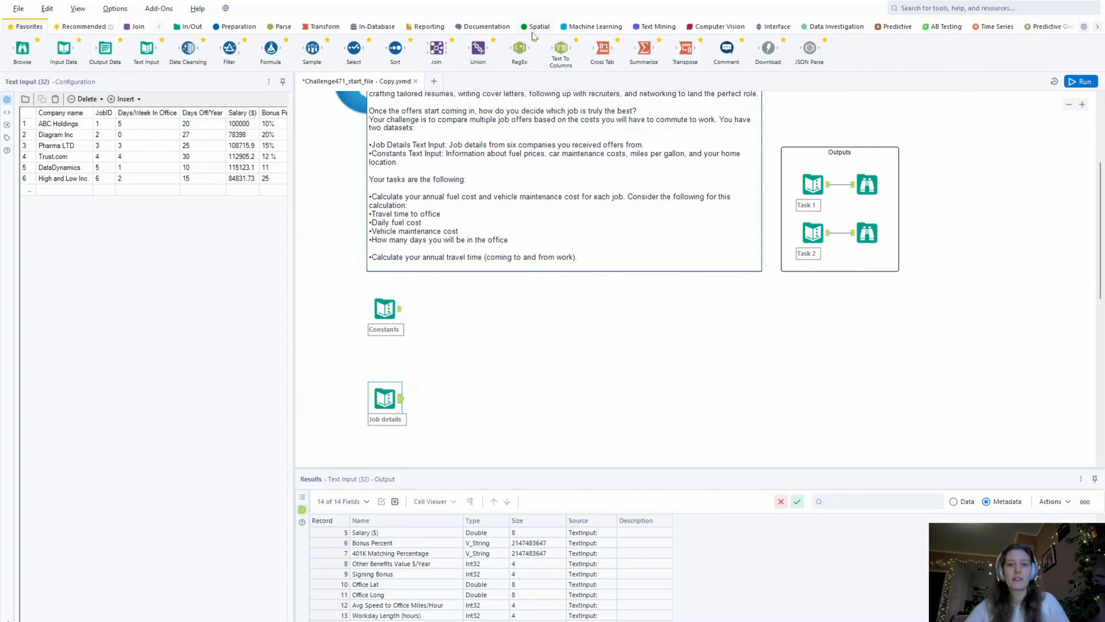
- Connect a Create Points tool to both the Constants and Job details inputs, and run the workflow
{"action": "left_click", "coordinate": [539, 28]}
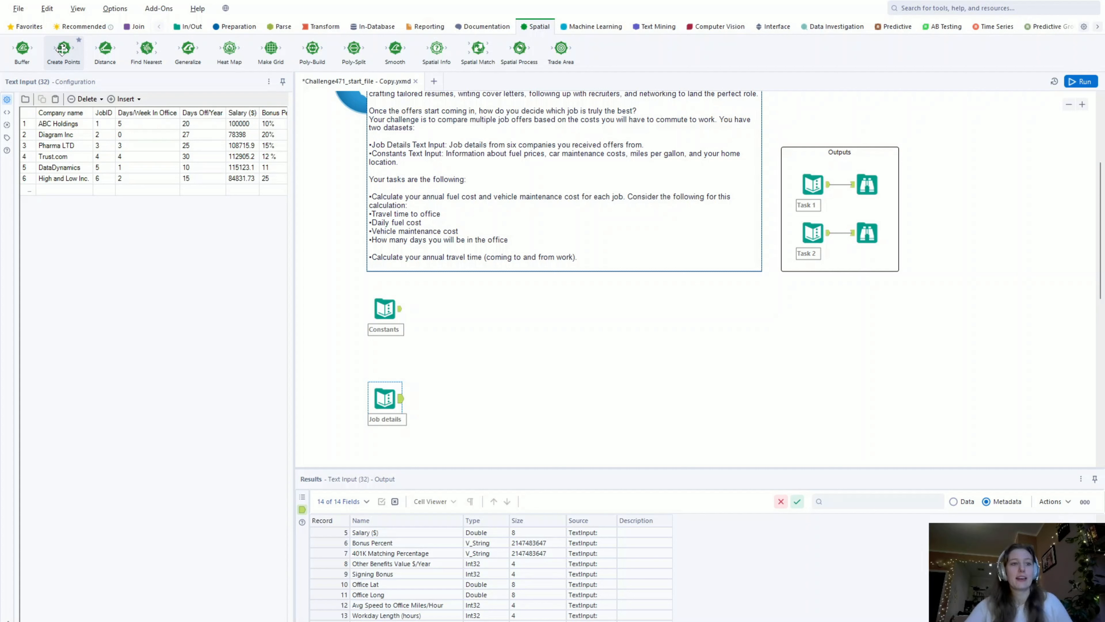
{"action": "left_click_drag", "start_coordinate": [63, 48], "coordinate": [439, 308]}
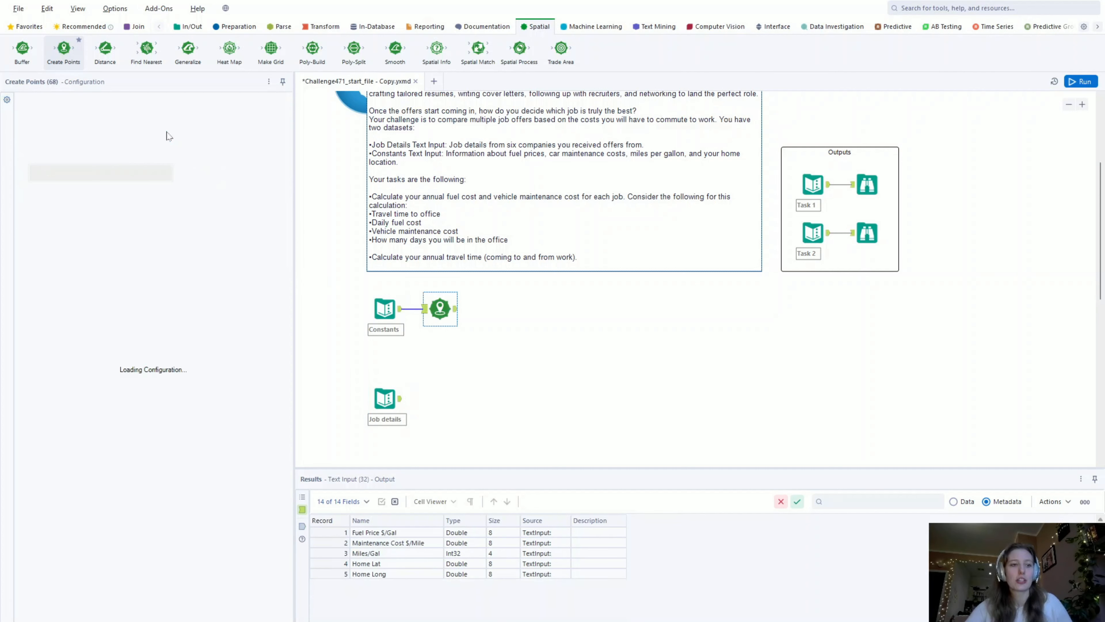
{"action": "left_click_drag", "start_coordinate": [63, 48], "coordinate": [433, 398]}
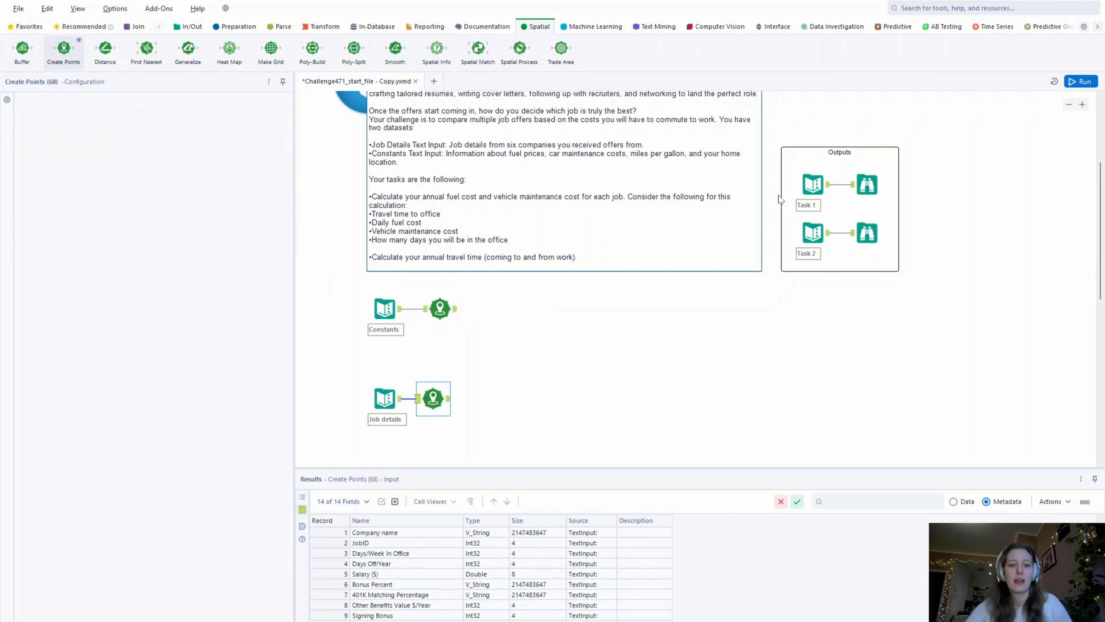
{"action": "left_click", "coordinate": [1082, 81]}
- Set the Constants Create Points tool to use Home Long as longitude and Home Lat as latitude
{"action": "left_click", "coordinate": [439, 309]}
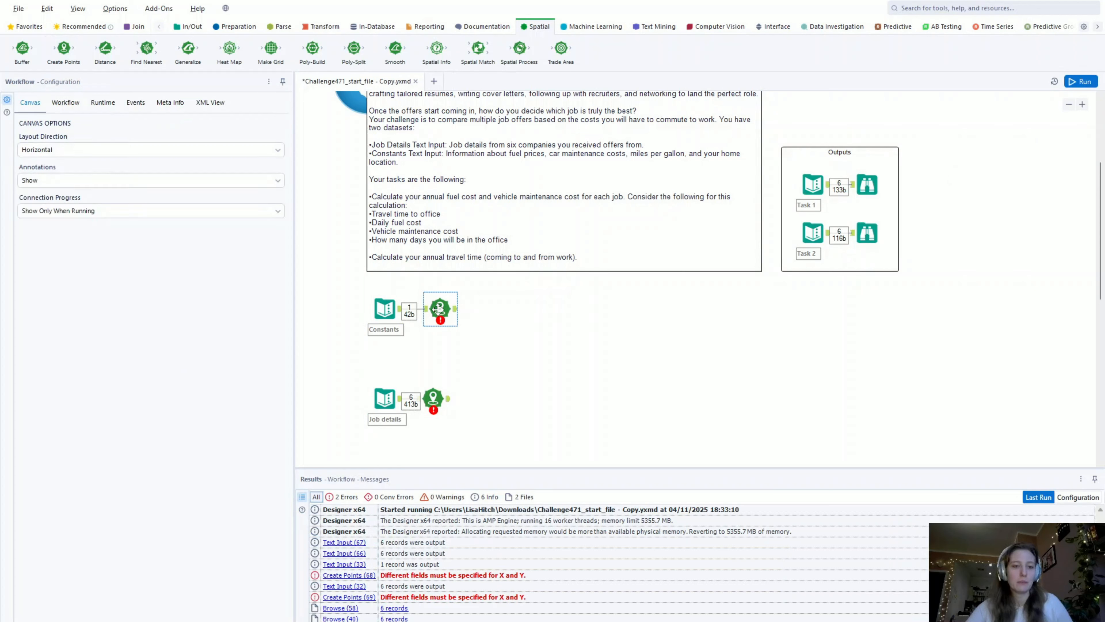
{"action": "left_click", "coordinate": [438, 308]}
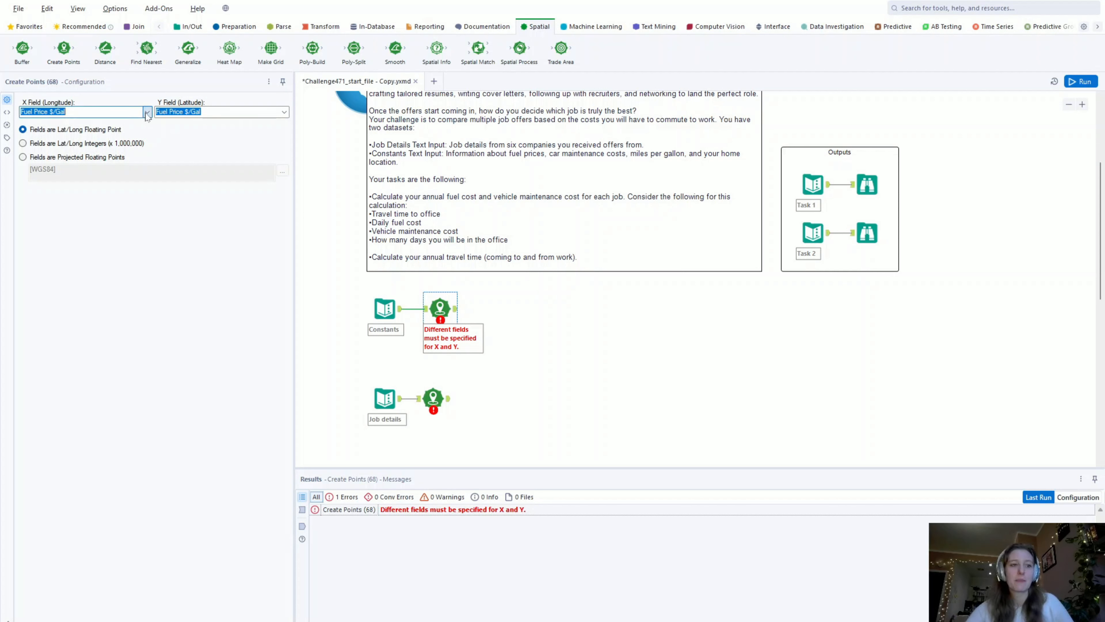
{"action": "left_click", "coordinate": [132, 153]}
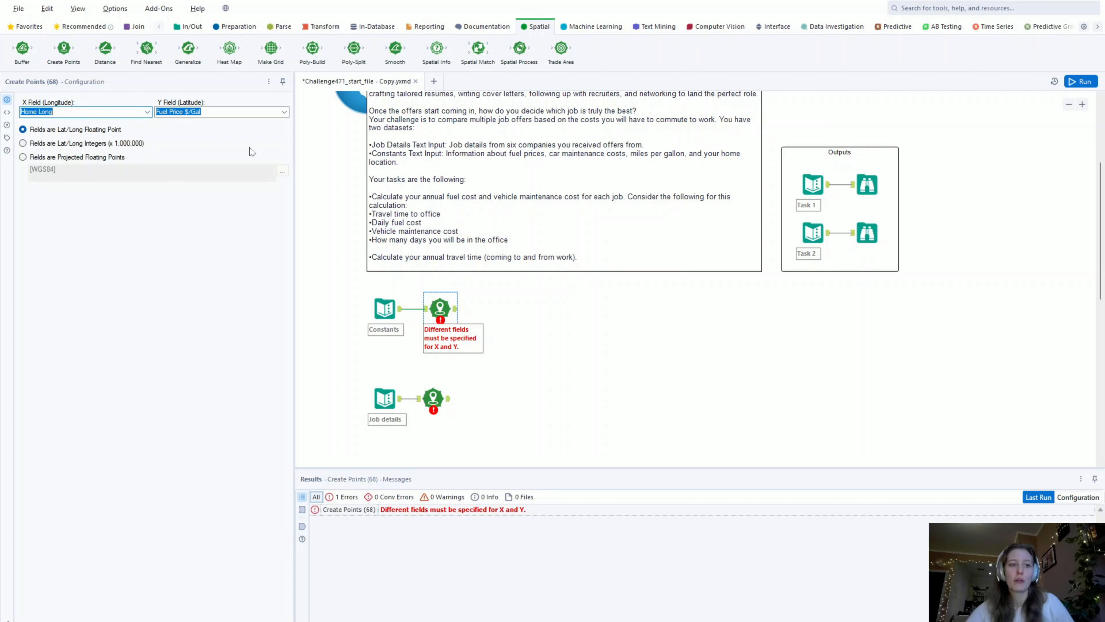
{"action": "left_click", "coordinate": [283, 113]}
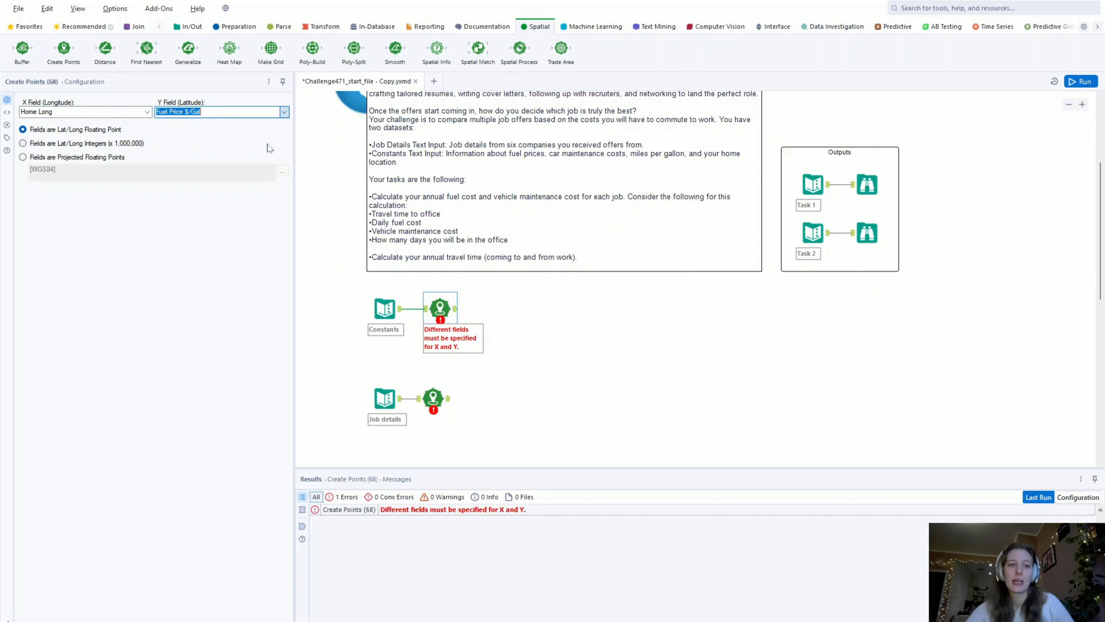
{"action": "left_click", "coordinate": [268, 145]}
- Set the Job details Create Points tool to Office Long as longitude and Office Lat as latitude, and run the workflow
{"action": "left_click", "coordinate": [434, 399]}
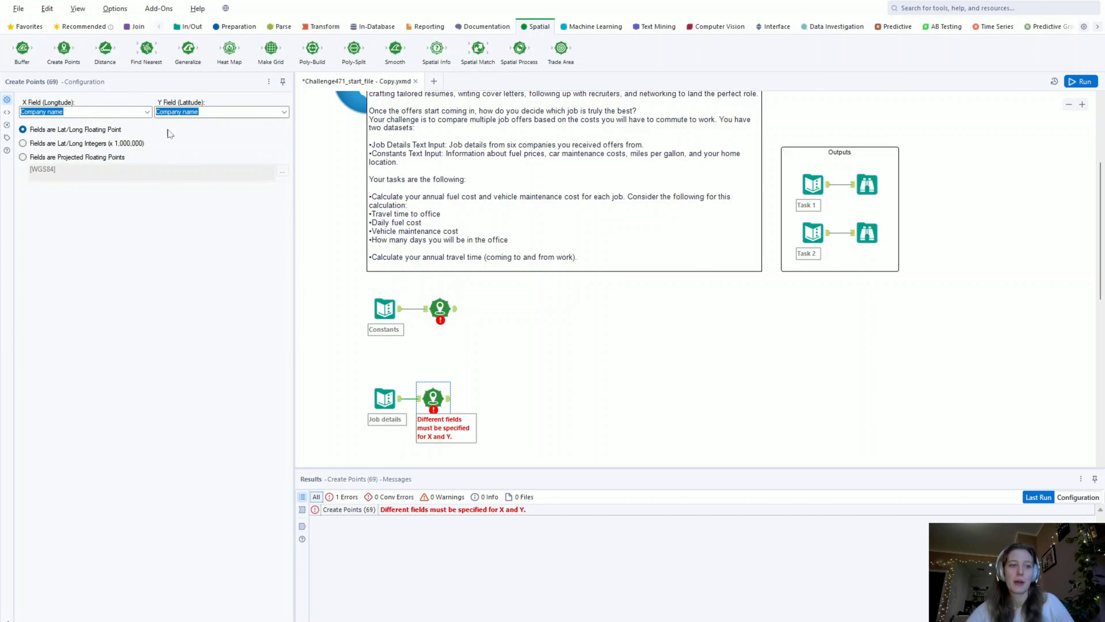
{"action": "left_click", "coordinate": [131, 190]}
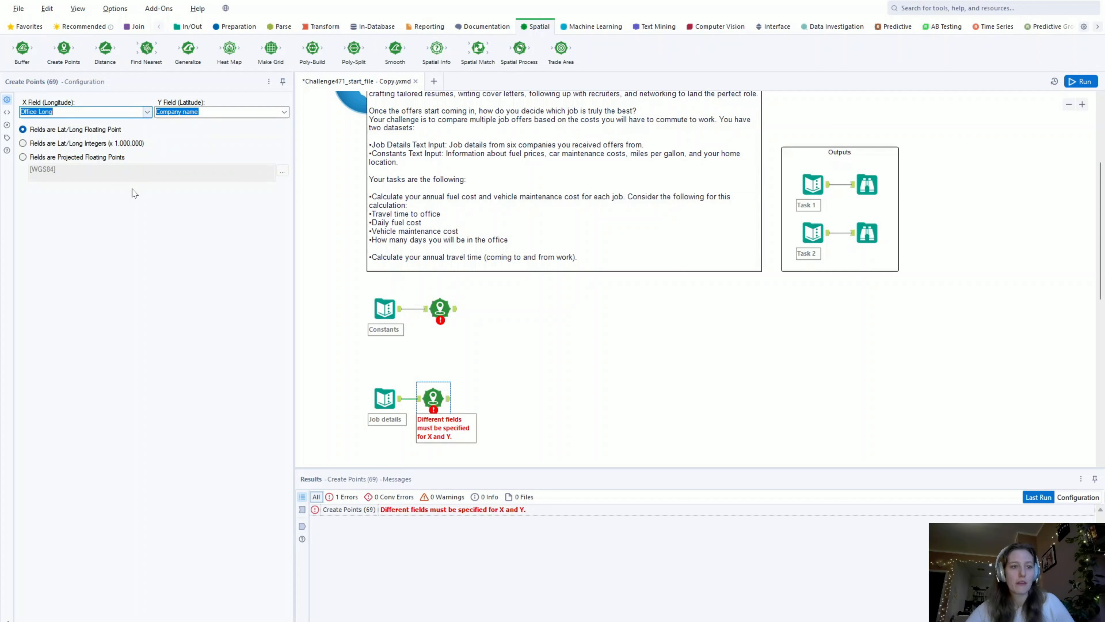
{"action": "left_click", "coordinate": [285, 112]}
{"action": "left_click", "coordinate": [193, 199]}
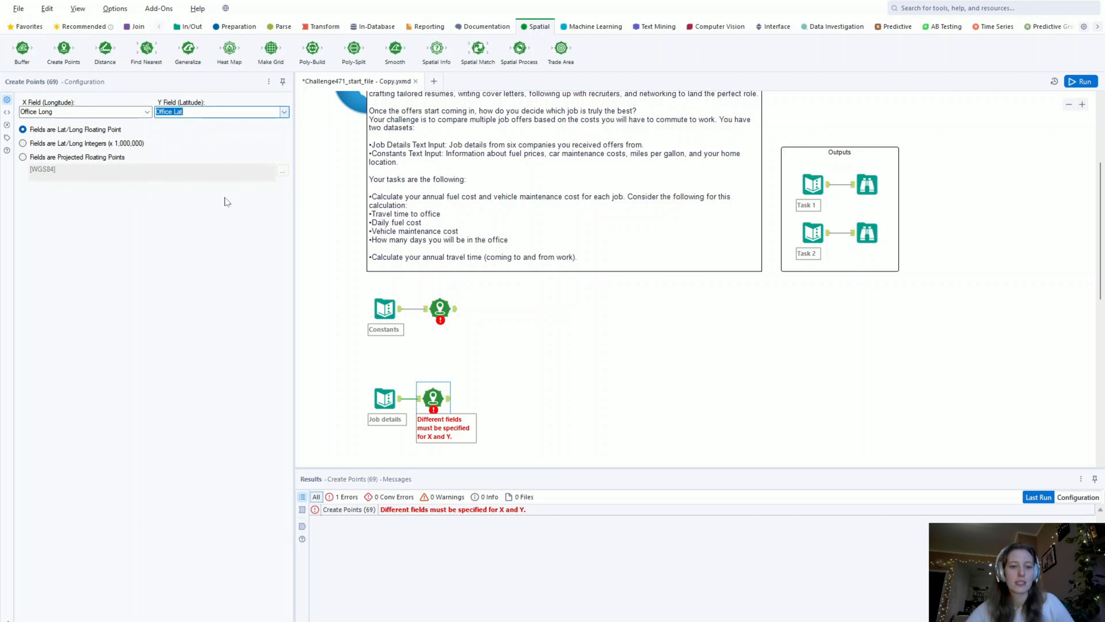
{"action": "left_click", "coordinate": [1089, 85]}
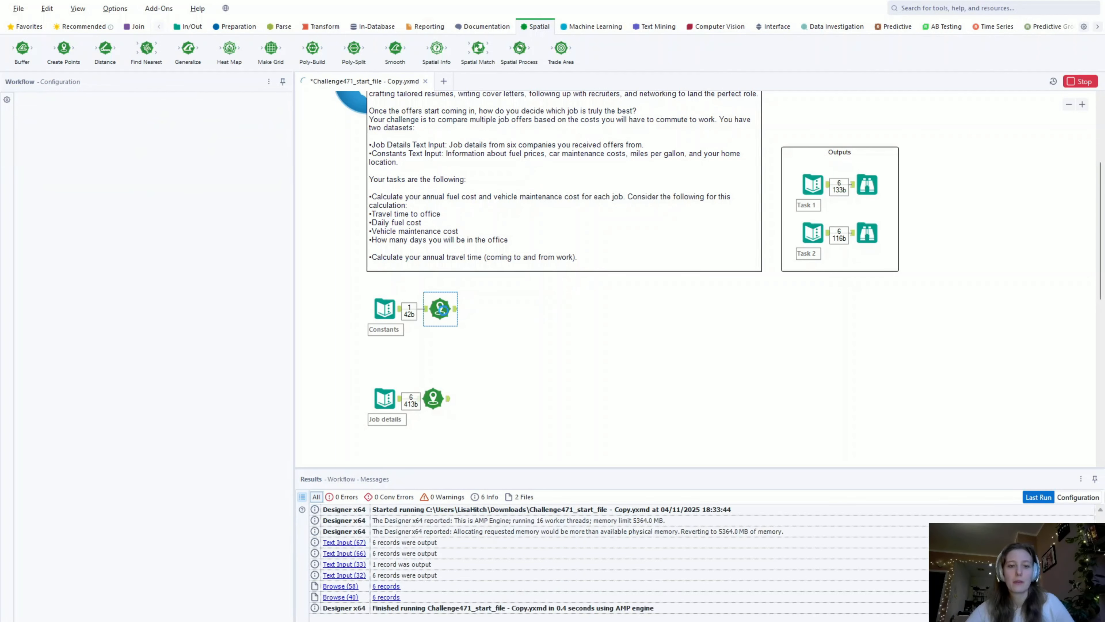
- Check the output data of both Create Points tools, including the Centroid column
{"action": "left_click", "coordinate": [451, 313]}
{"action": "left_click", "coordinate": [449, 309]}
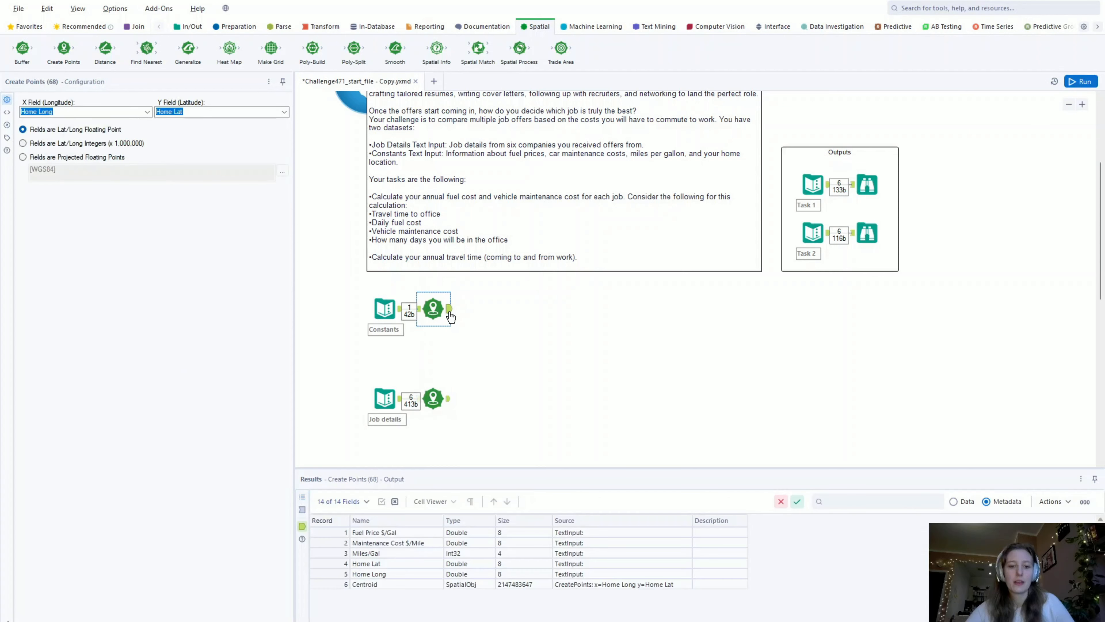
{"action": "left_click", "coordinate": [957, 503]}
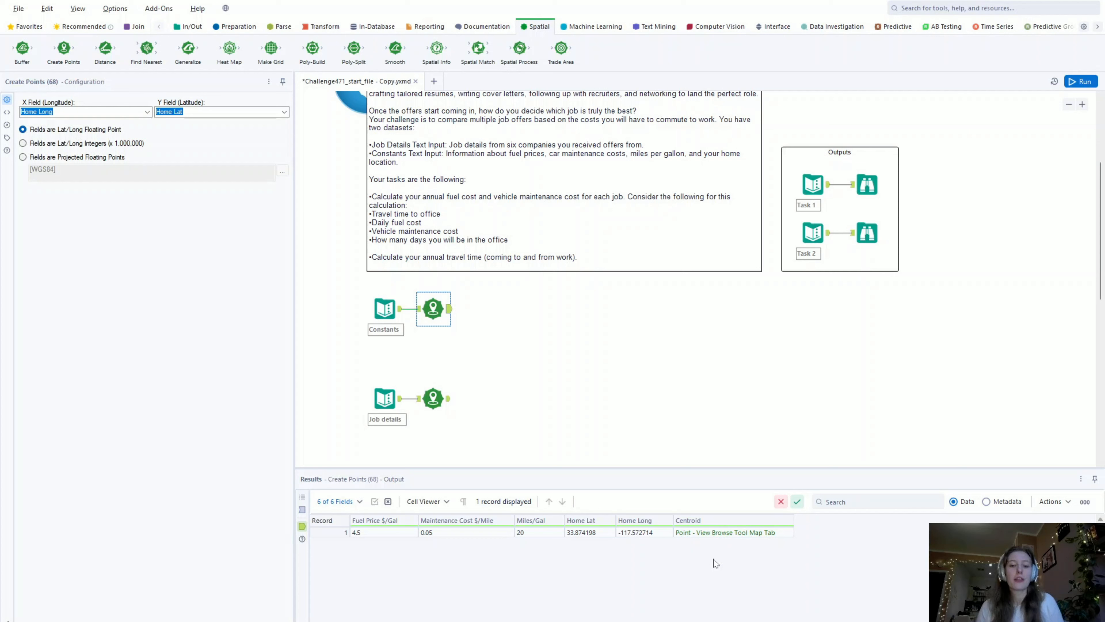
{"action": "left_click", "coordinate": [434, 398]}
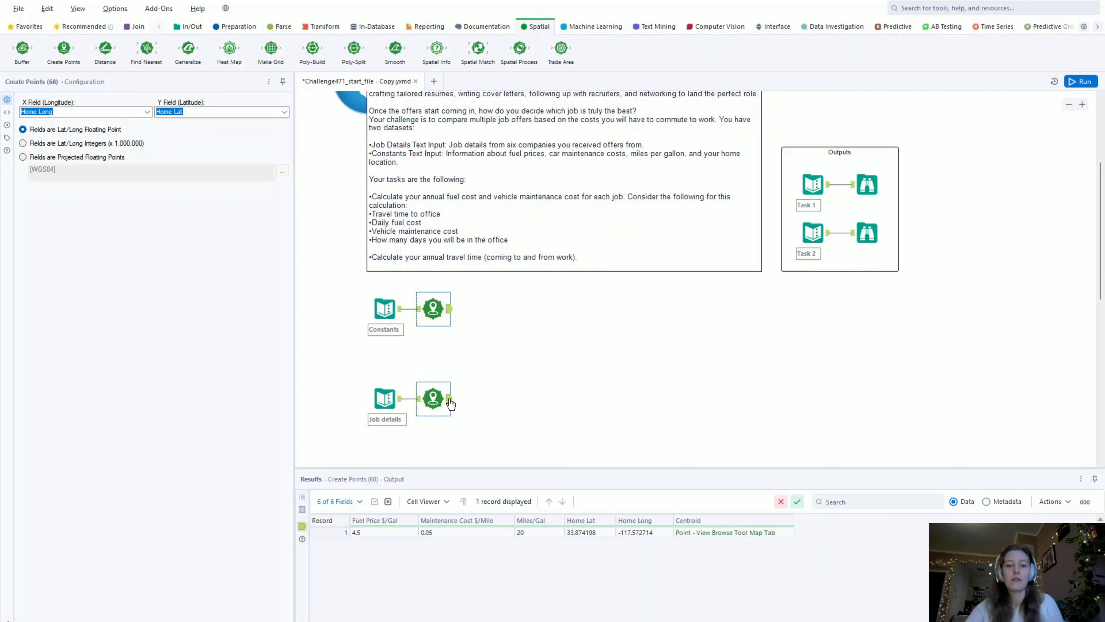
{"action": "scroll", "coordinate": [618, 557], "scroll_direction": "right", "scroll_amount": 5}
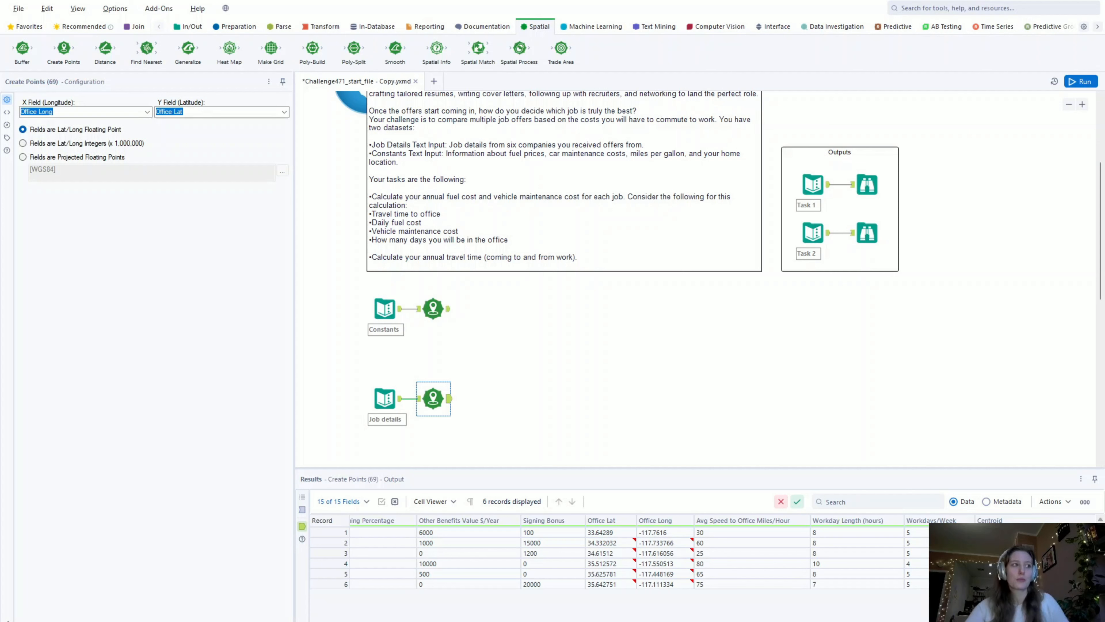
- Add a Select tool after each of the two Create Points tools
{"action": "left_click", "coordinate": [237, 27]}
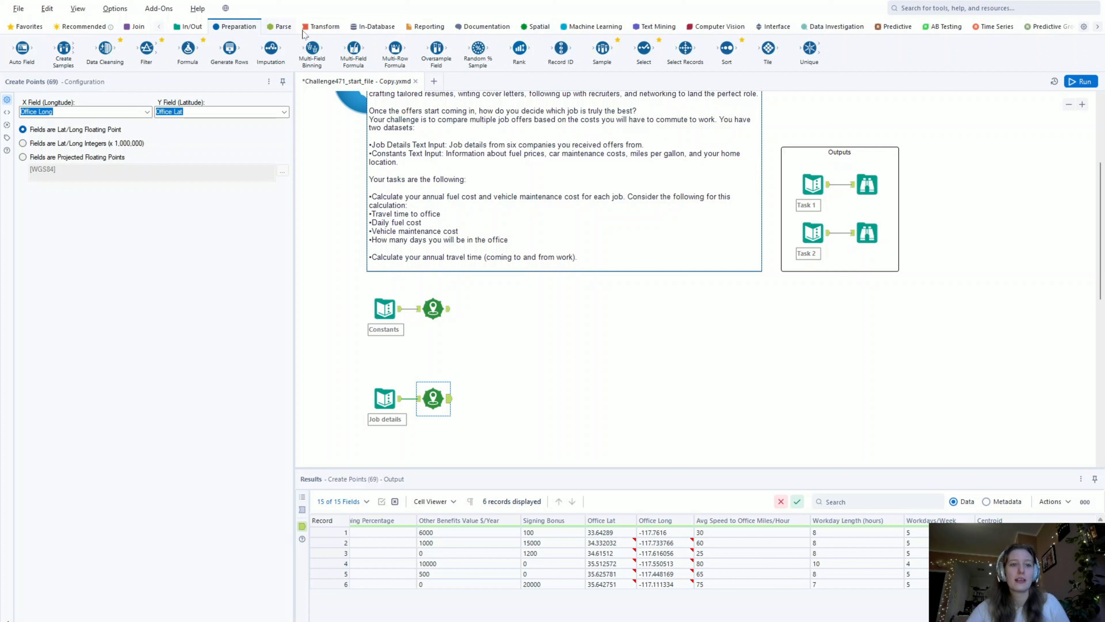
{"action": "left_click_drag", "start_coordinate": [644, 48], "coordinate": [495, 309]}
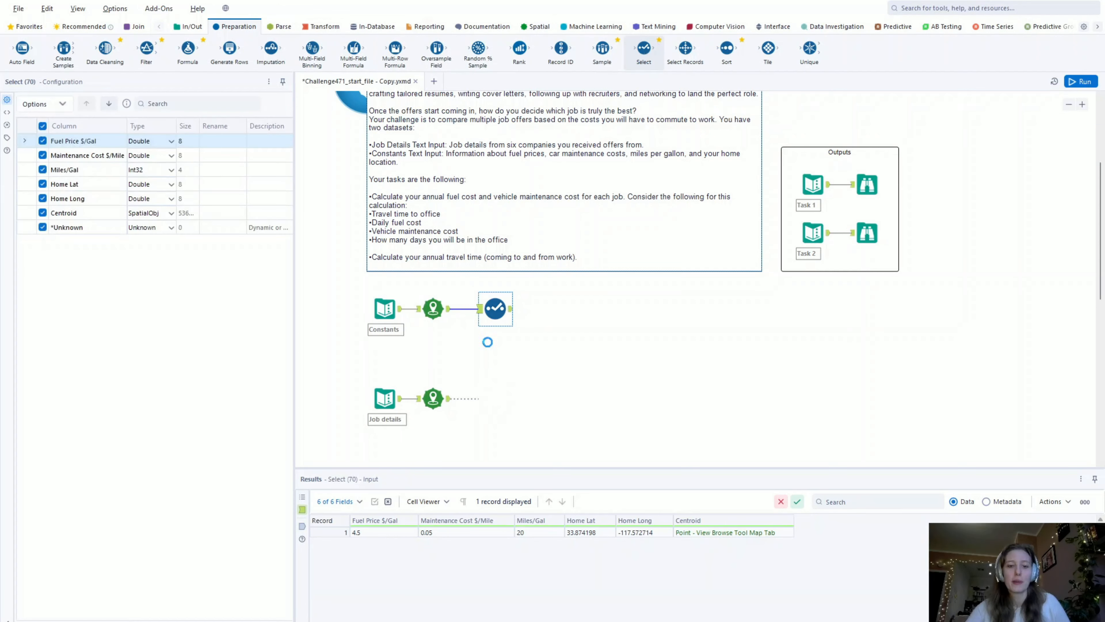
- Rename the Centroid field to Home Location in the Select tool on the Constants branch
{"action": "left_click", "coordinate": [495, 310]}
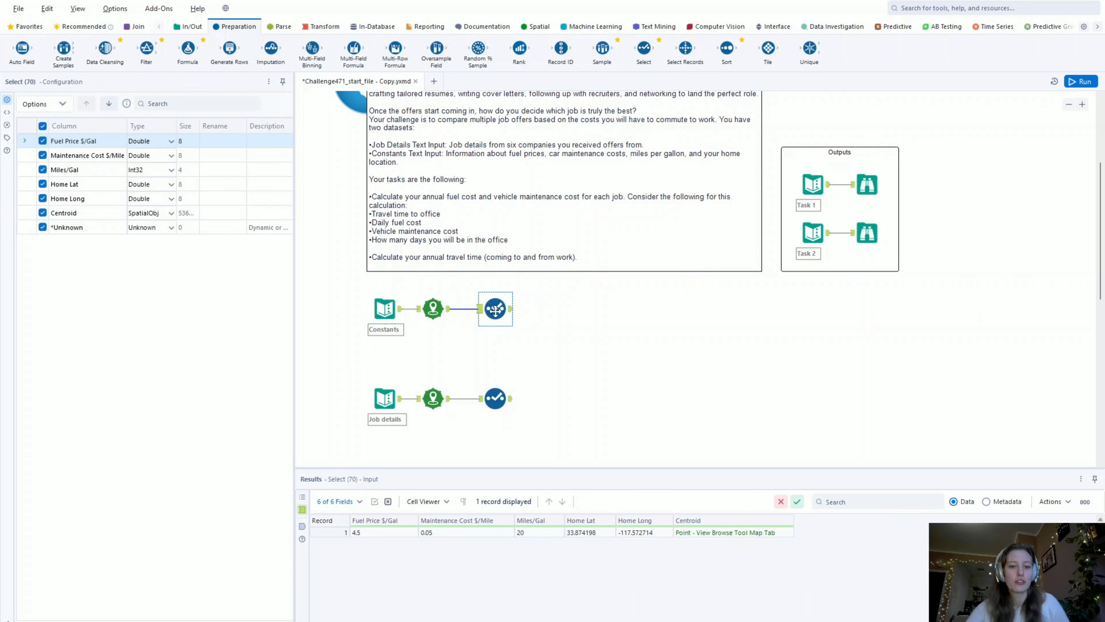
{"action": "left_click", "coordinate": [210, 213]}
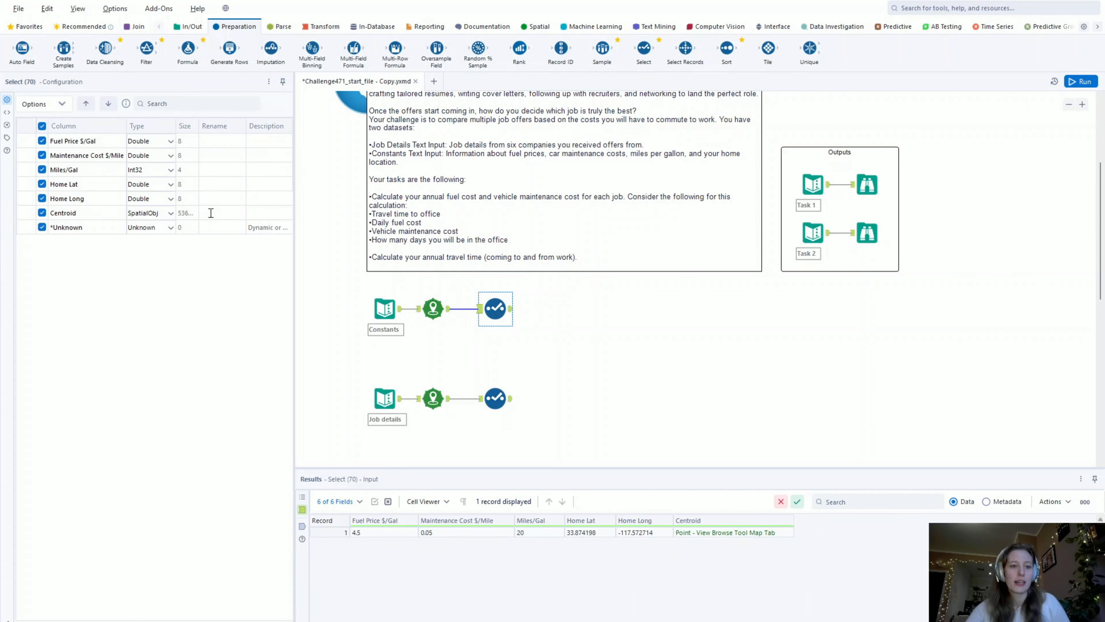
{"action": "left_click", "coordinate": [213, 212]}
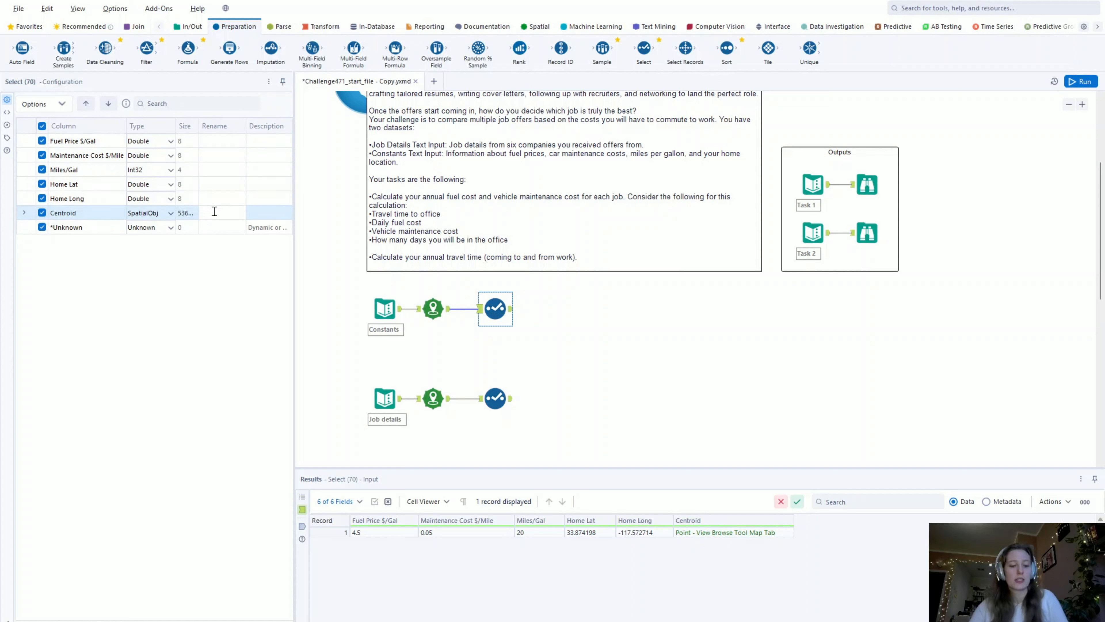
{"action": "type", "text": "Ho"}
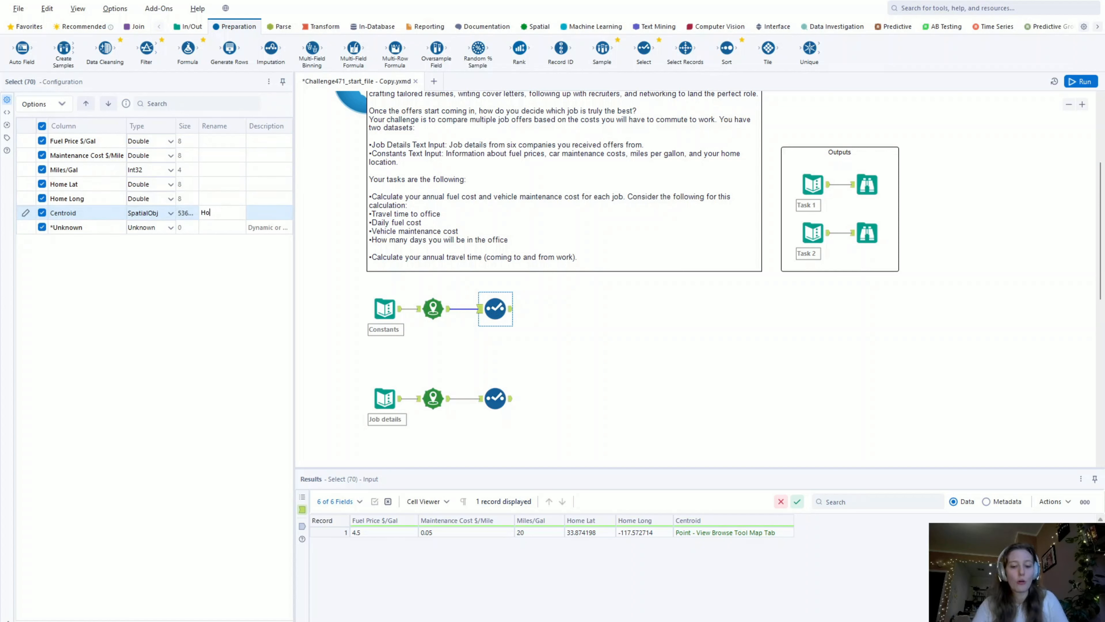
{"action": "type", "text": "me Location"}
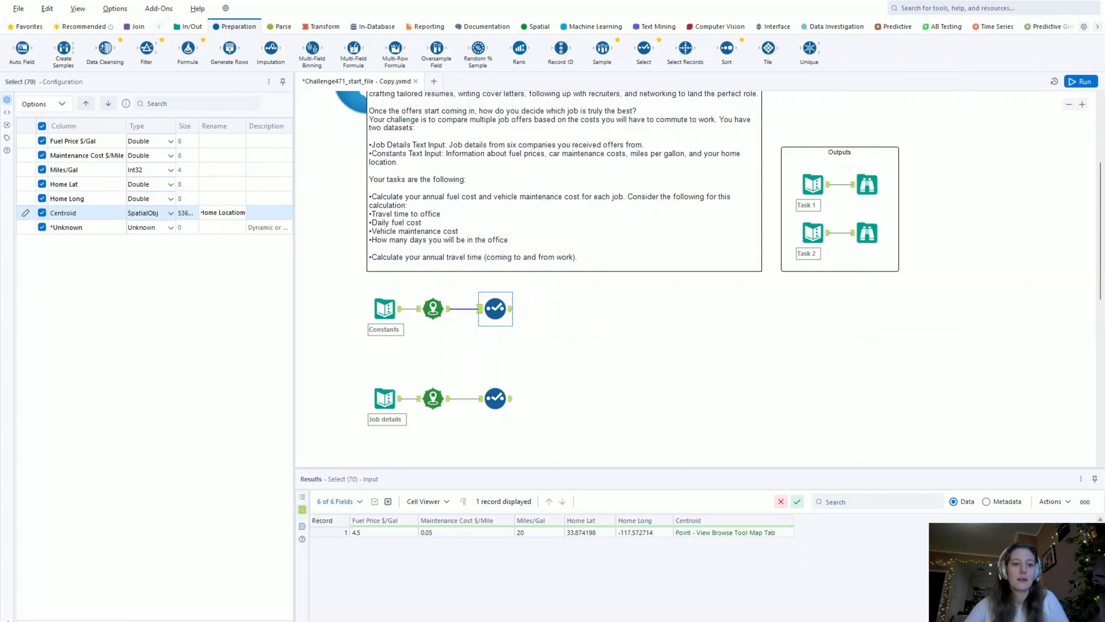
- In the Job details Select tool, rename Centroid to Office Location and exclude the Office Long and Office Lat fields
{"action": "left_click", "coordinate": [495, 398]}
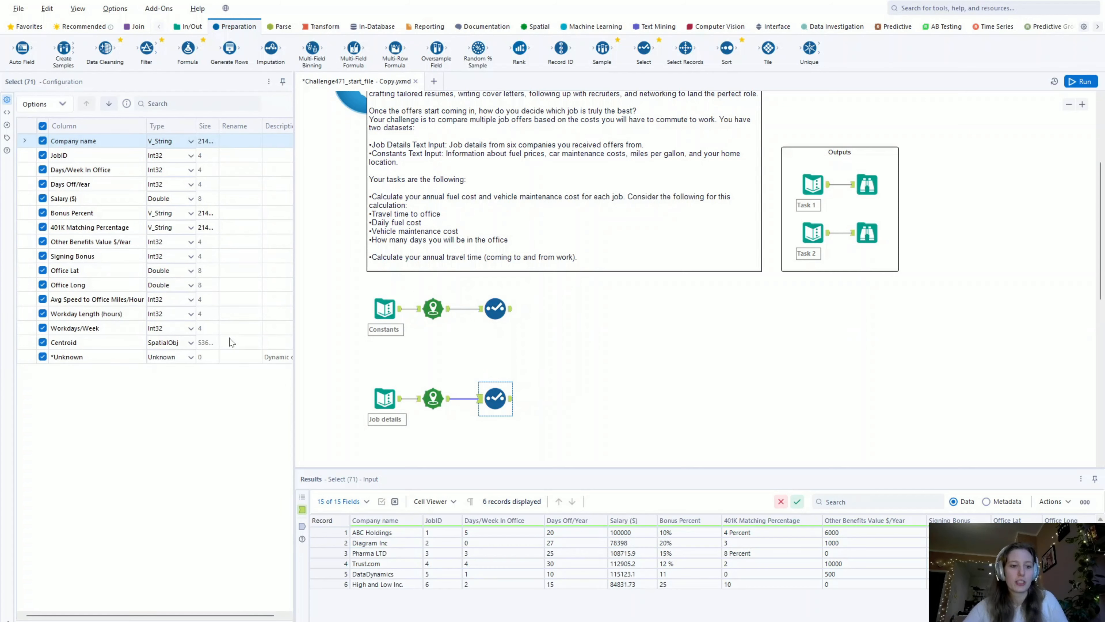
{"action": "left_click", "coordinate": [233, 341]}
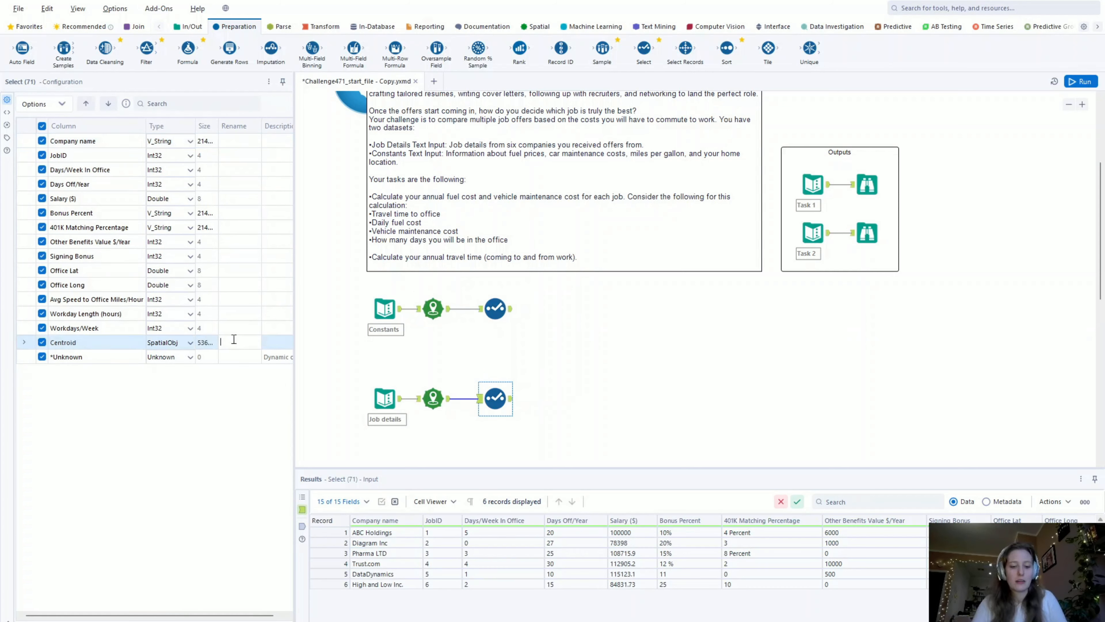
{"action": "type", "text": "Office Location"}
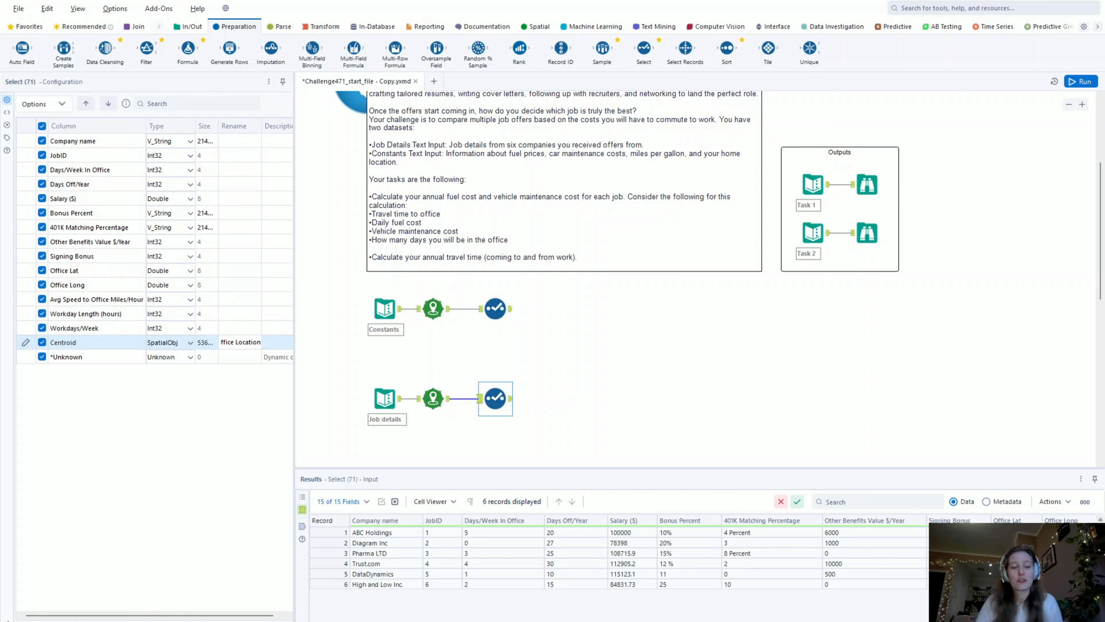
{"action": "left_click", "coordinate": [42, 285]}
{"action": "left_click", "coordinate": [41, 271]}
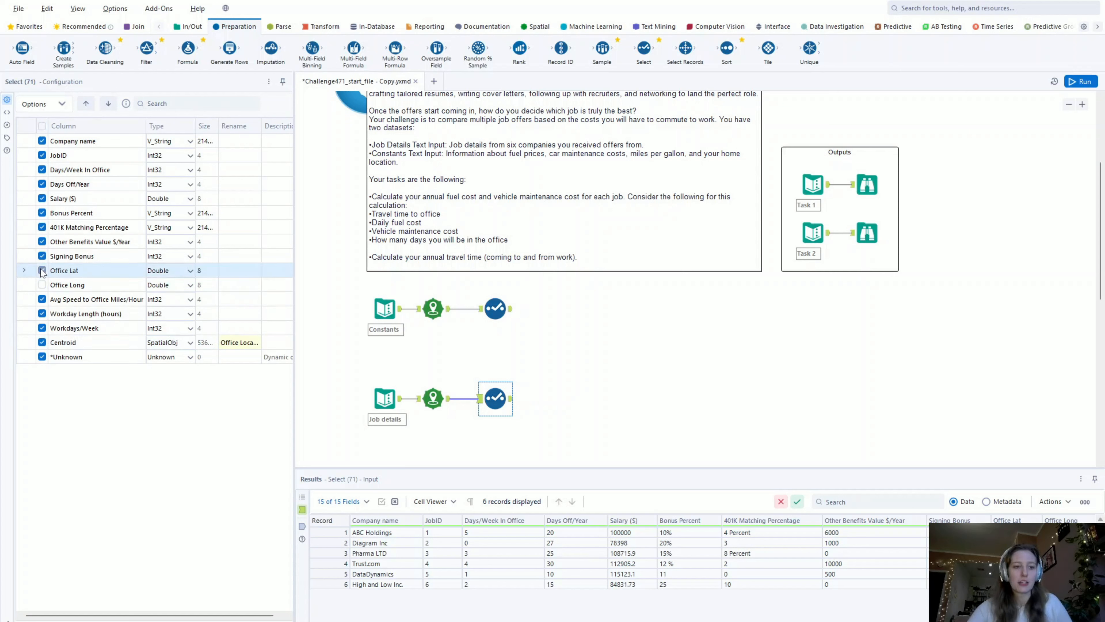
- Exclude Home Lat and Home Long in the Constants branch's Select tool, and run the workflow to check its output
{"action": "left_click", "coordinate": [486, 312]}
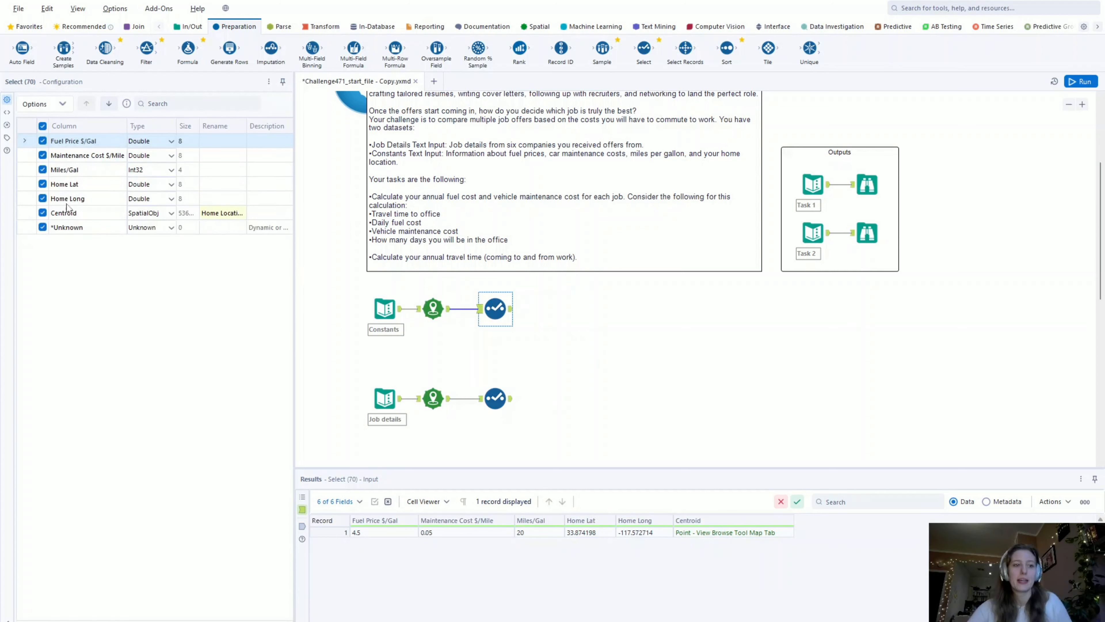
{"action": "left_click", "coordinate": [41, 198]}
{"action": "left_click", "coordinate": [41, 184]}
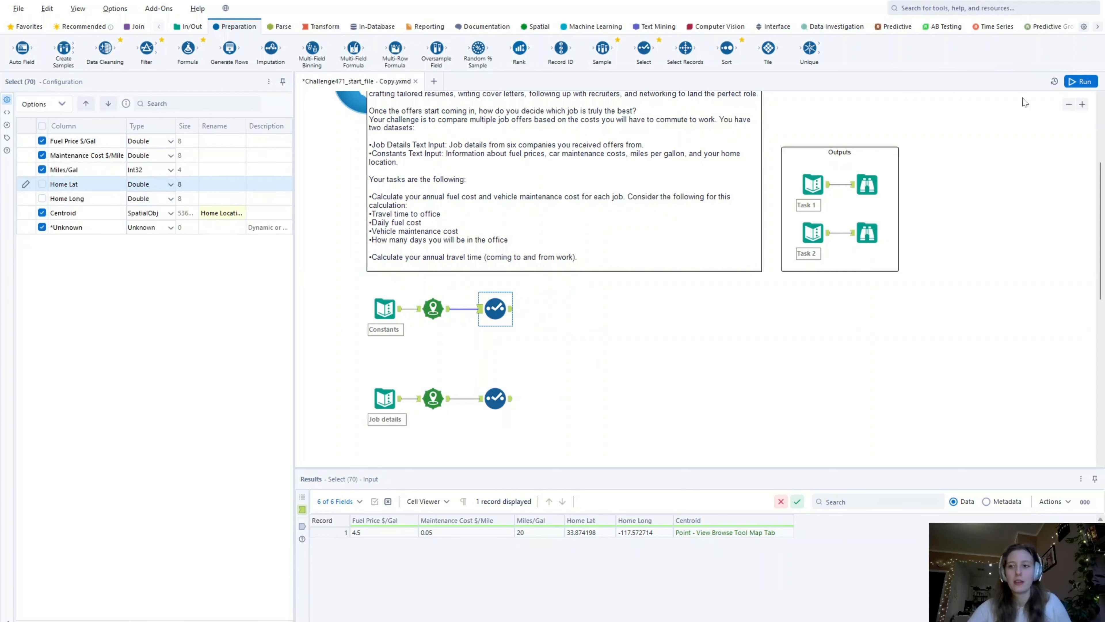
{"action": "left_click", "coordinate": [1076, 81]}
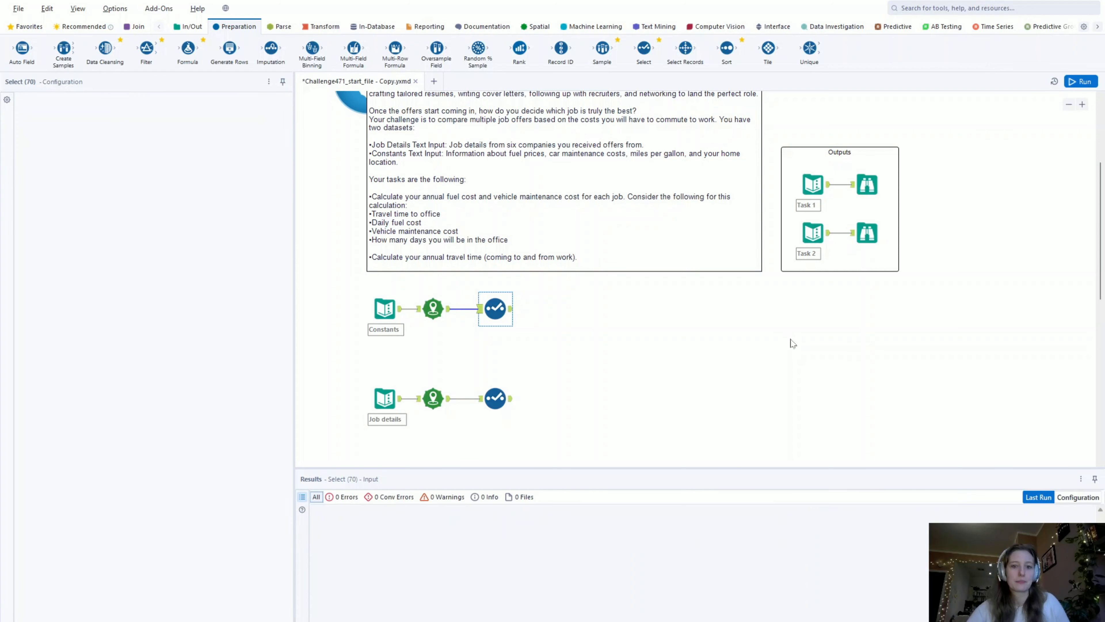
{"action": "left_click", "coordinate": [509, 312]}
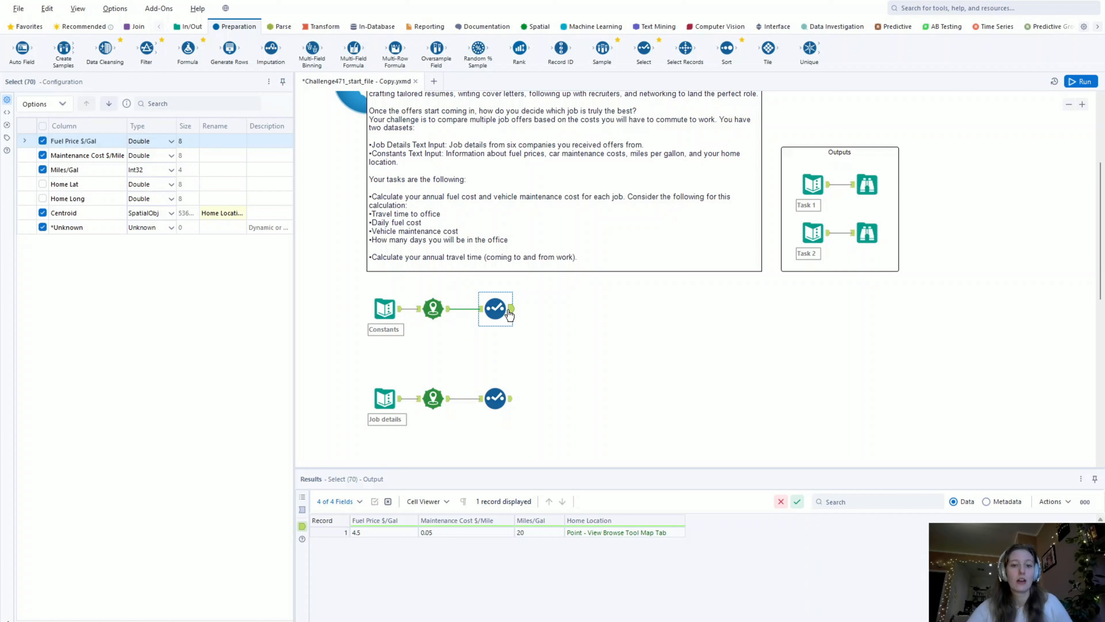
- Add a Formula tool after the Select tool on both the Constants and Job details branches
{"action": "left_click", "coordinate": [139, 26]}
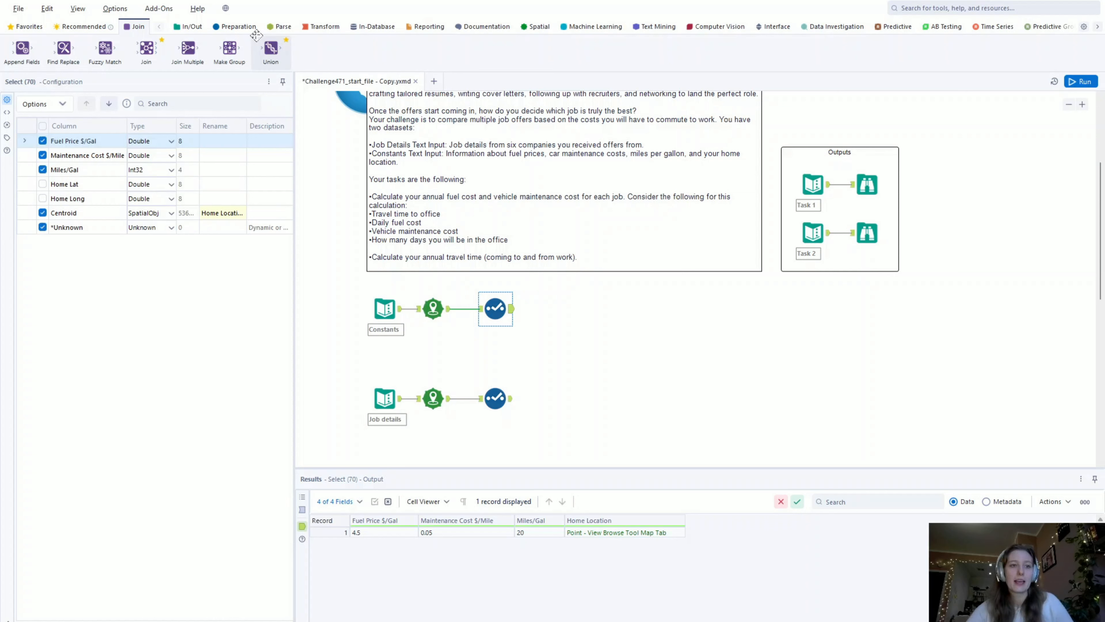
{"action": "left_click", "coordinate": [244, 27]}
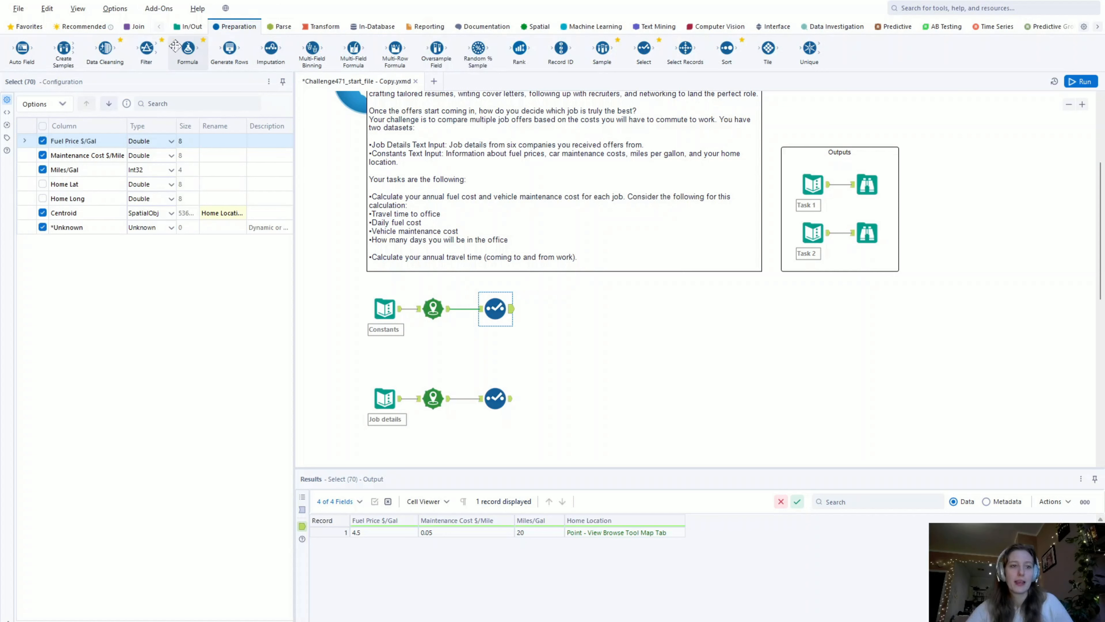
{"action": "left_click_drag", "start_coordinate": [188, 48], "coordinate": [565, 318]}
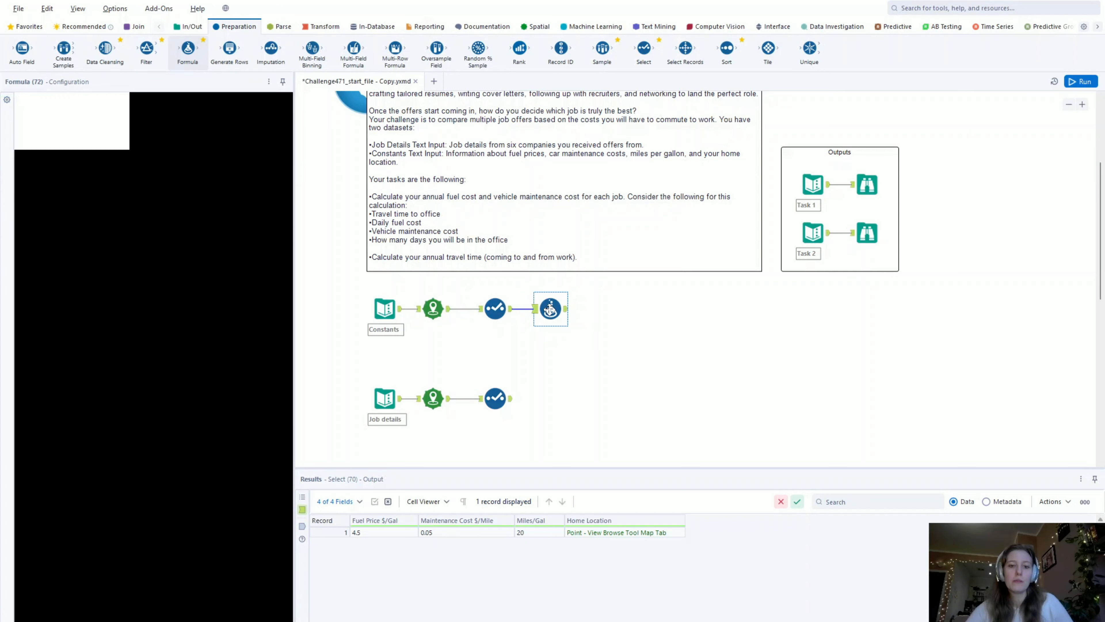
{"action": "left_click_drag", "start_coordinate": [187, 47], "coordinate": [551, 396]}
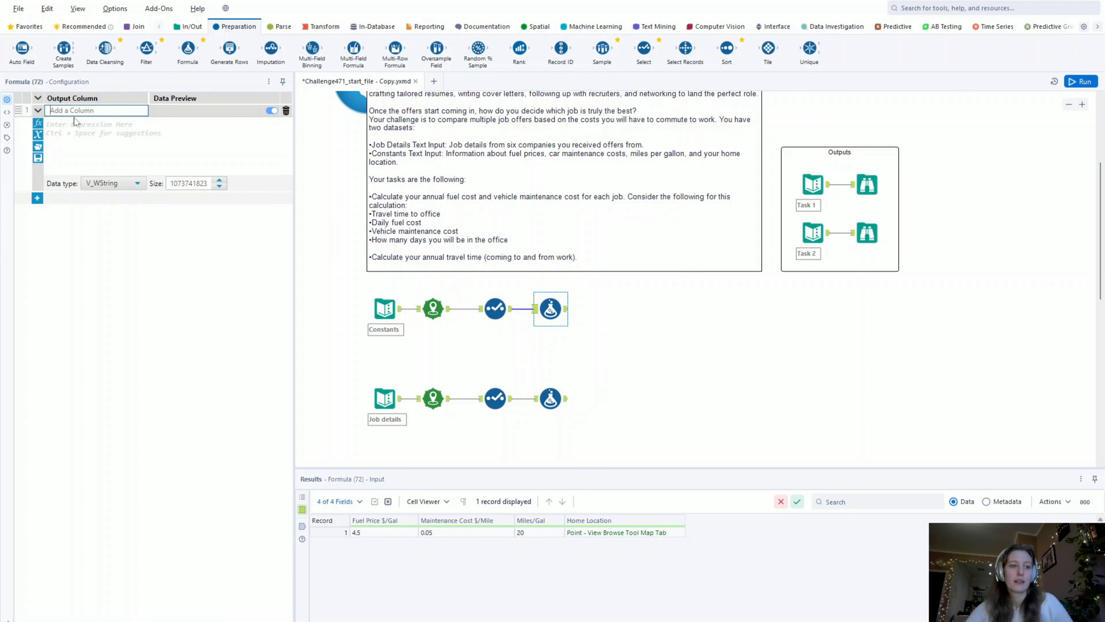
- In the Constants branch's Formula tool, create a column named JoinKey with the expression 1
{"action": "type", "text": "JoinKey"}
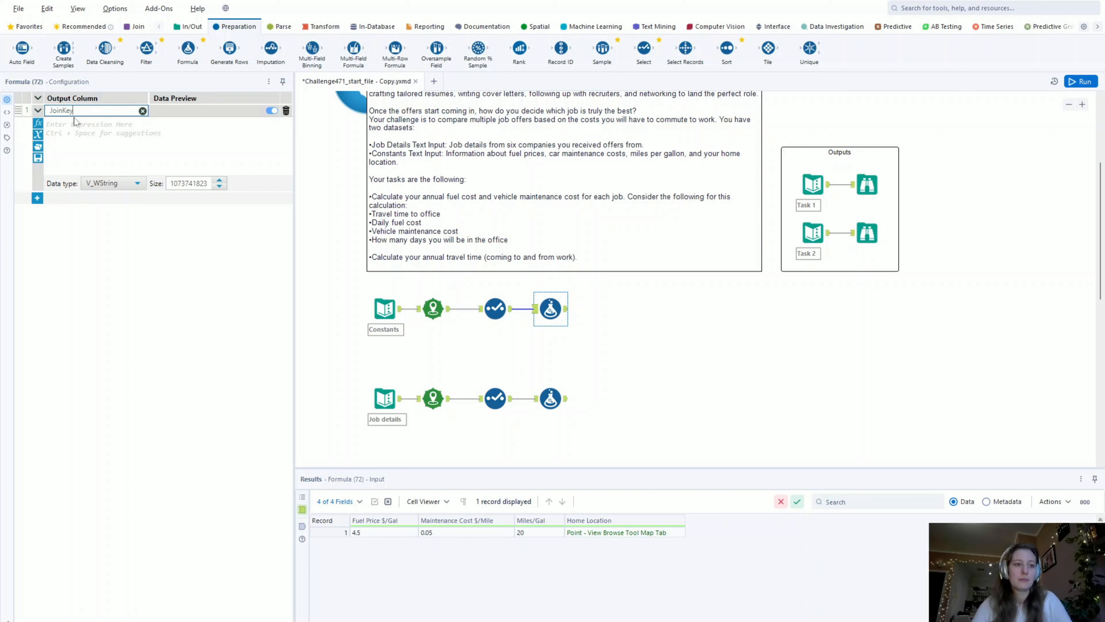
{"action": "left_click", "coordinate": [75, 124]}
{"action": "type", "text": "1"}
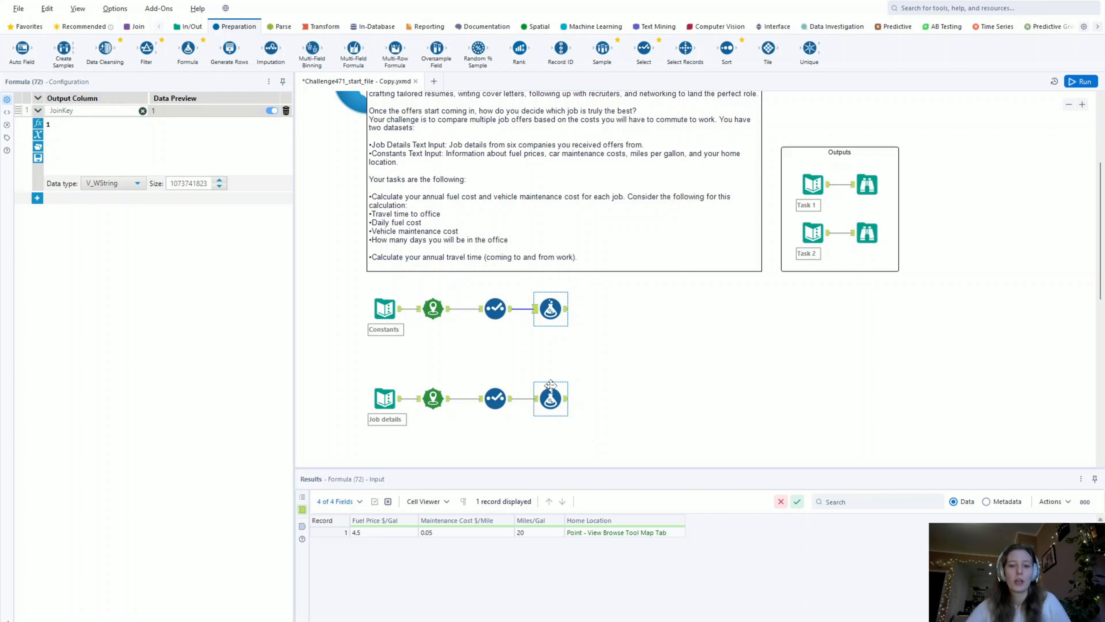
- Create the same JoinKey column with the expression 1 in the Job details branch's Formula tool
{"action": "left_click", "coordinate": [551, 385]}
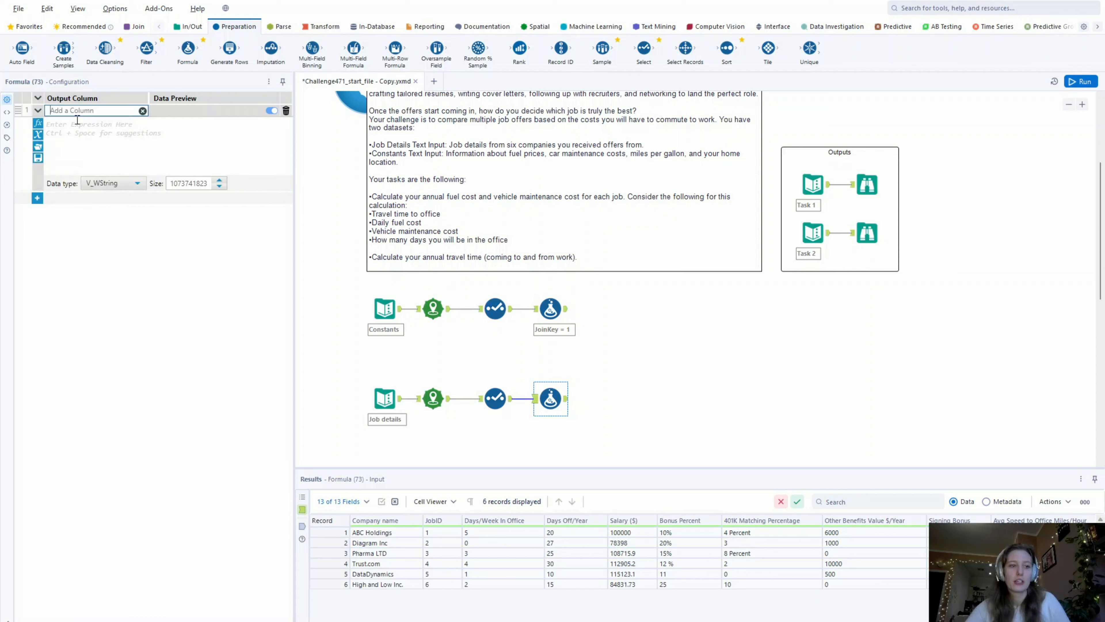
{"action": "type", "text": "JoinKey"}
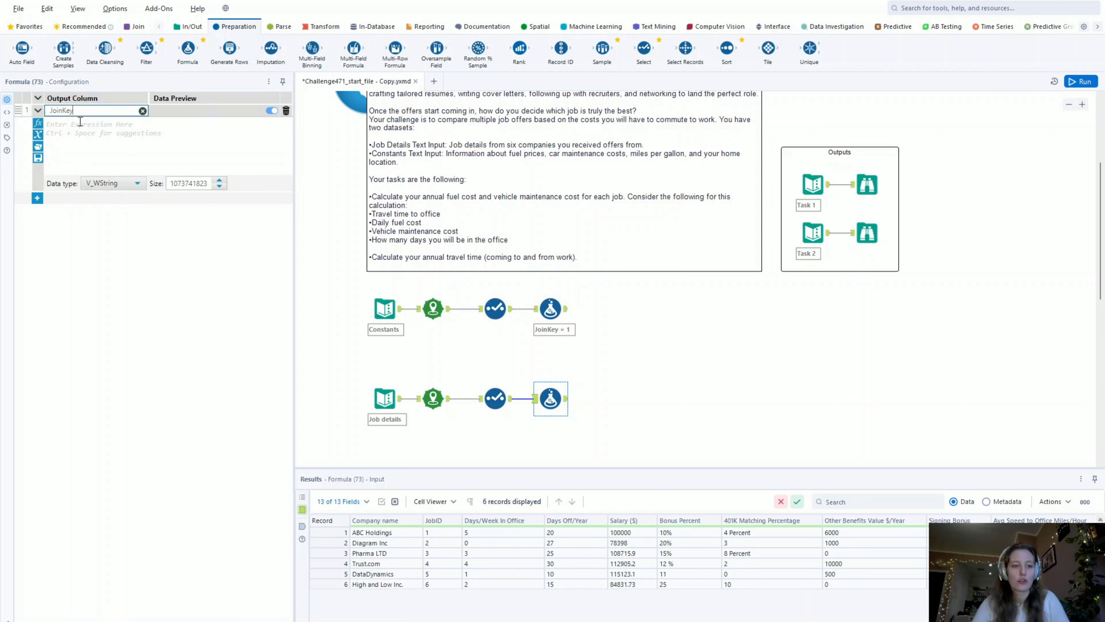
{"action": "left_click", "coordinate": [81, 153]}
{"action": "type", "text": "1"}
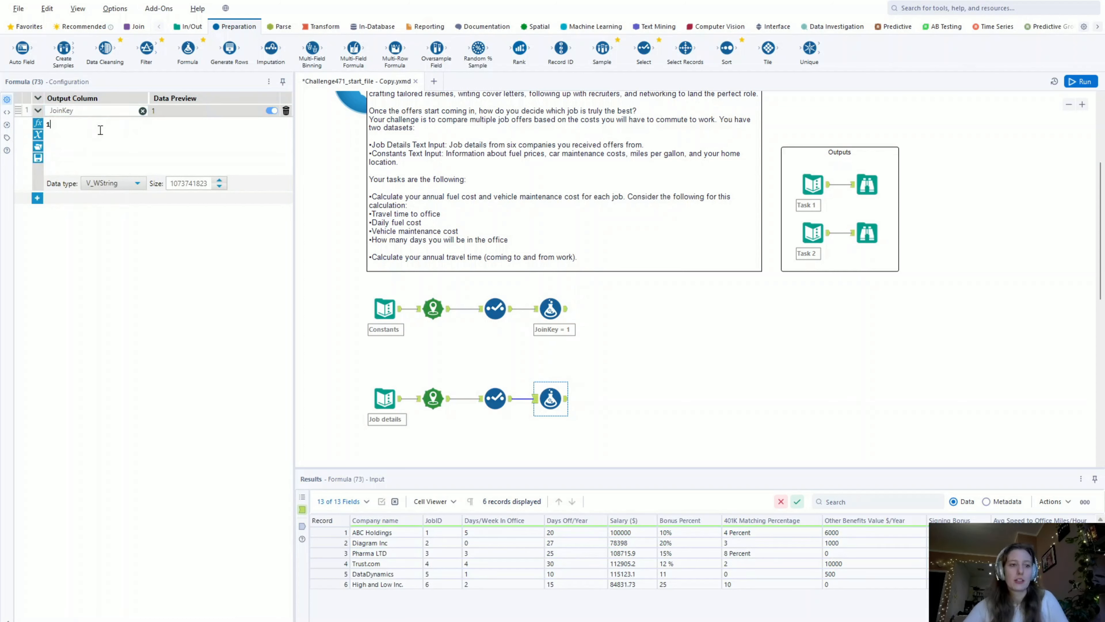
- Run the workflow and check the output columns of the Job details Formula tool
{"action": "left_click", "coordinate": [625, 371]}
{"action": "key", "text": "ctrl+r"}
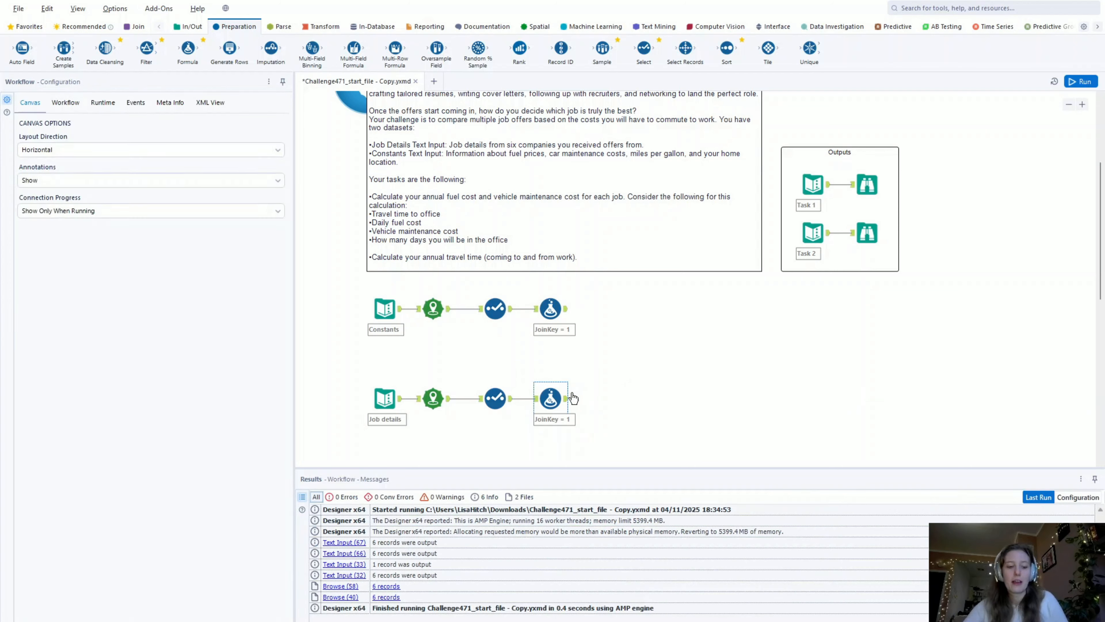
{"action": "key", "text": "ctrl+r"}
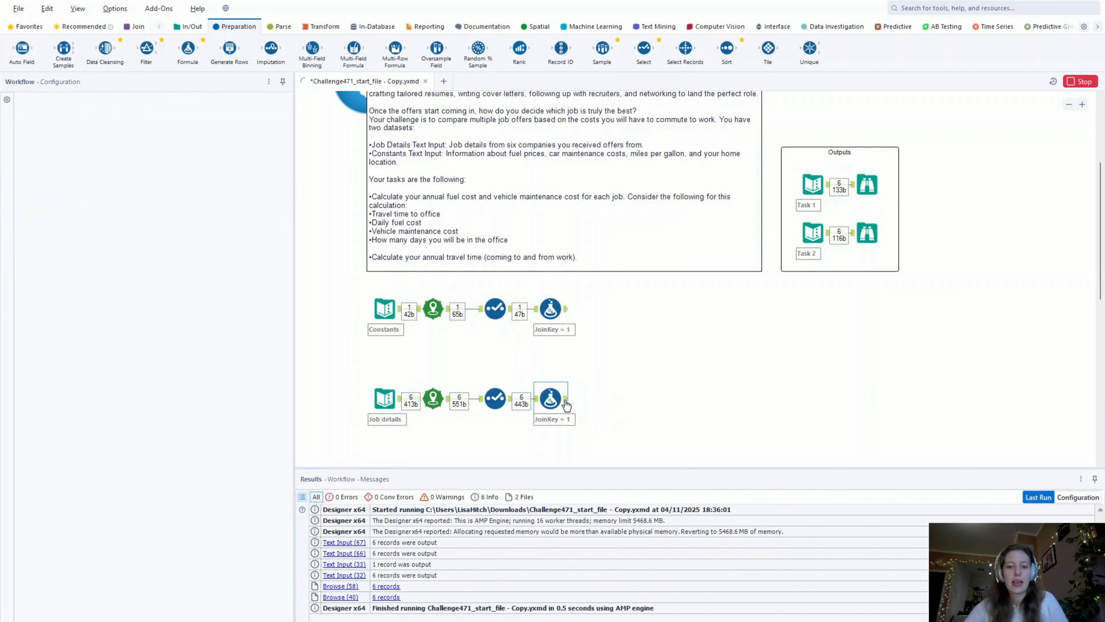
{"action": "left_click", "coordinate": [566, 398]}
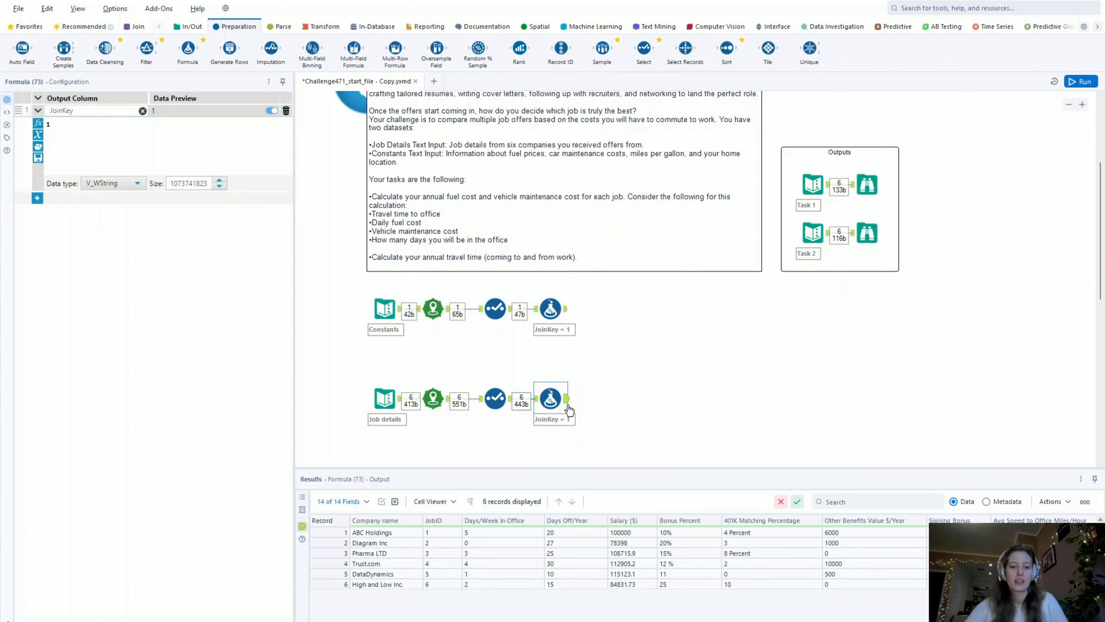
{"action": "scroll", "coordinate": [609, 565], "scroll_direction": "right", "scroll_amount": 5}
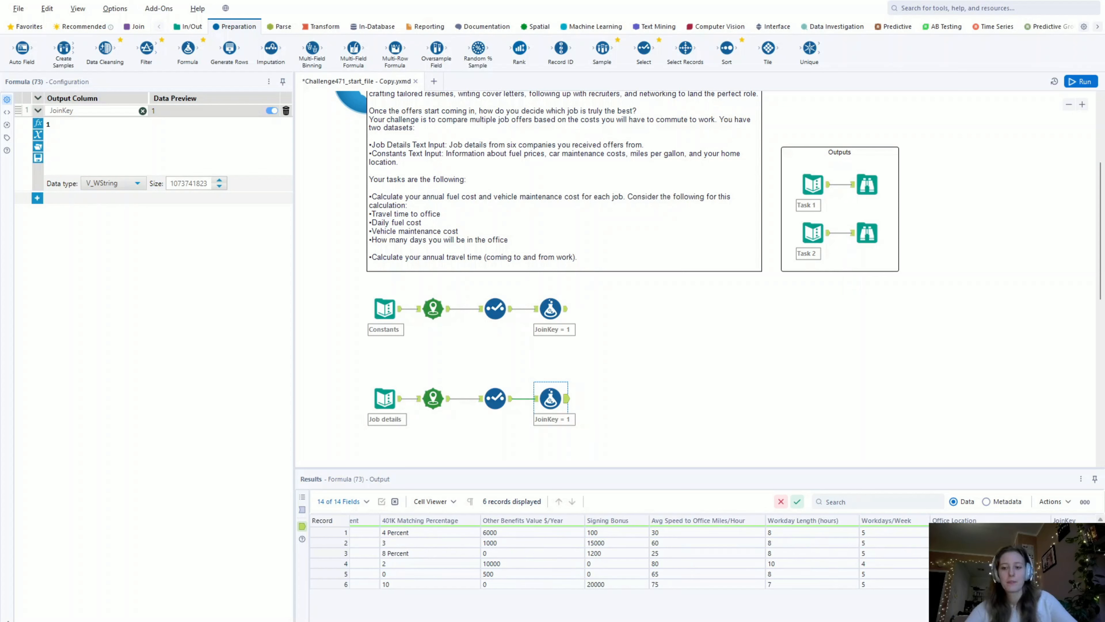
- Join the Constants and Job details branches on JoinKey, excluding the JoinKey field that comes from Job details
{"action": "left_click", "coordinate": [137, 27]}
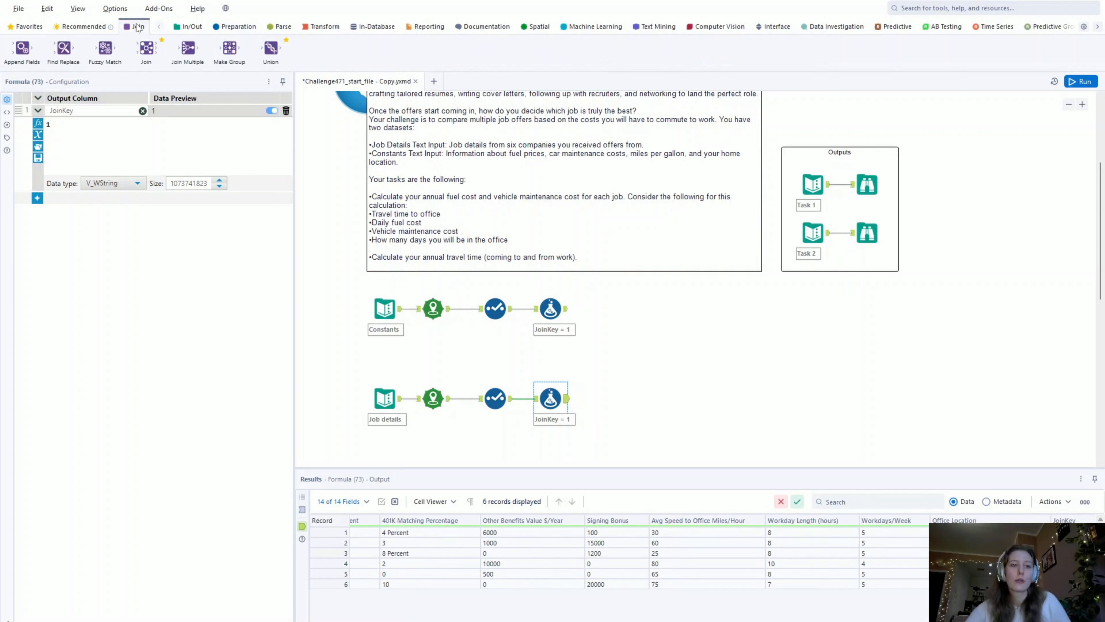
{"action": "left_click_drag", "start_coordinate": [146, 47], "coordinate": [612, 369]}
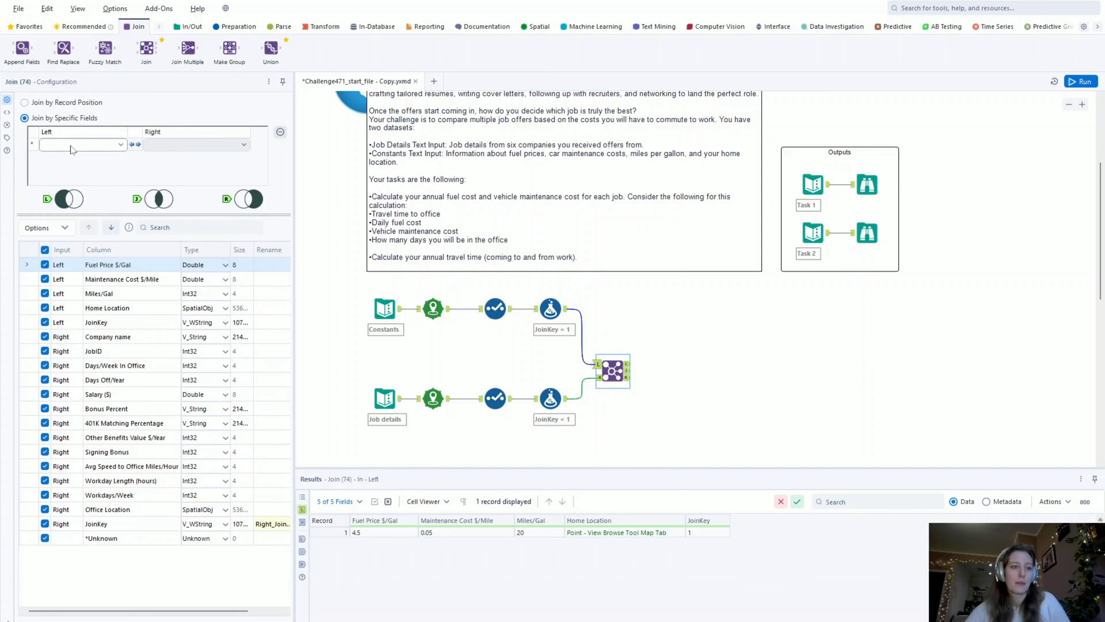
{"action": "left_click", "coordinate": [84, 147]}
{"action": "left_click", "coordinate": [77, 184]}
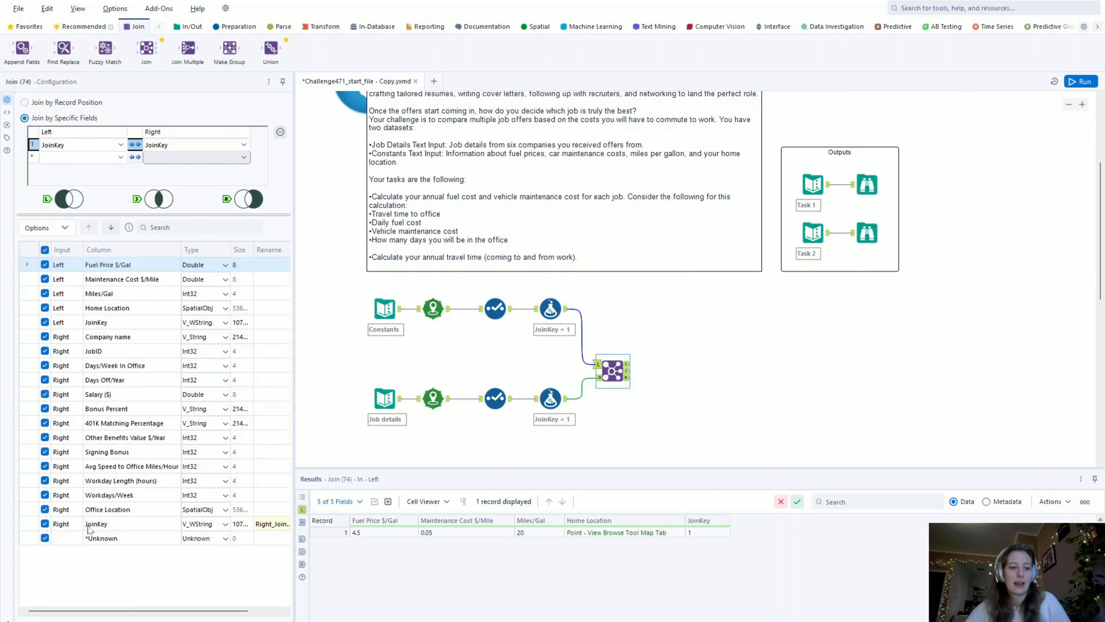
{"action": "left_click", "coordinate": [45, 524]}
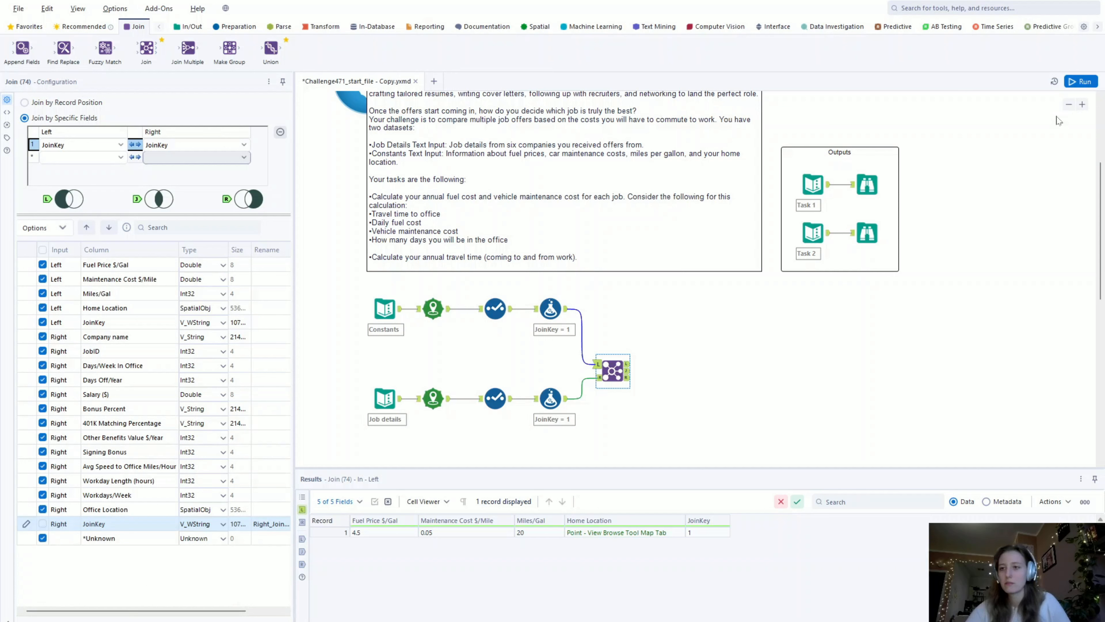
- Run the workflow to review the joined output, and exclude the Constants JoinKey field in the Join tool
{"action": "key", "text": "ctrl+r"}
{"action": "left_click", "coordinate": [628, 373]}
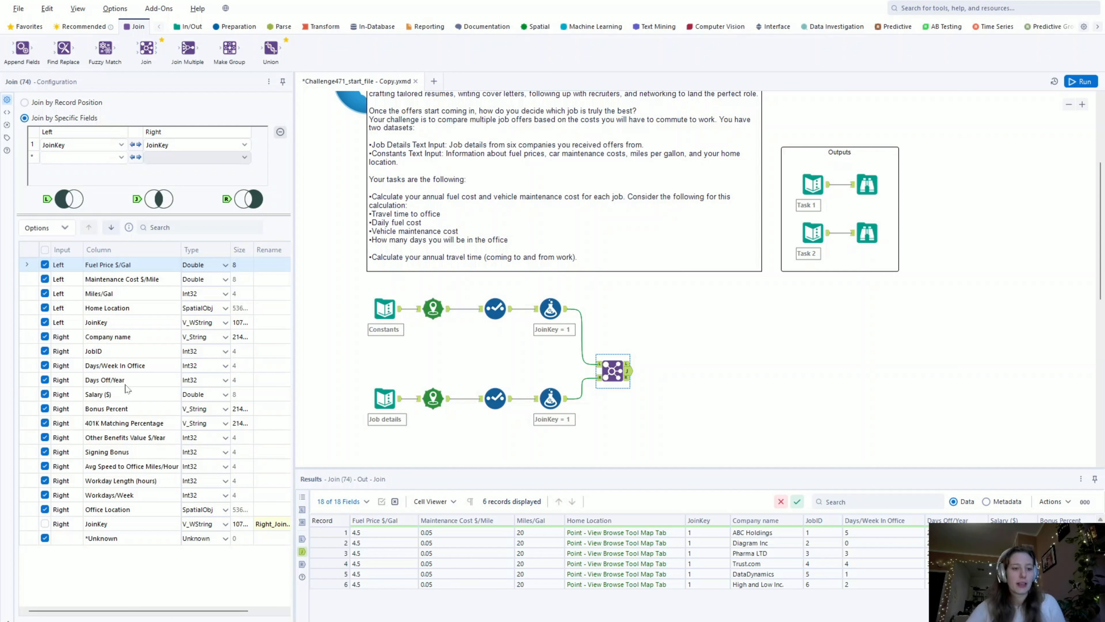
{"action": "left_click", "coordinate": [42, 322]}
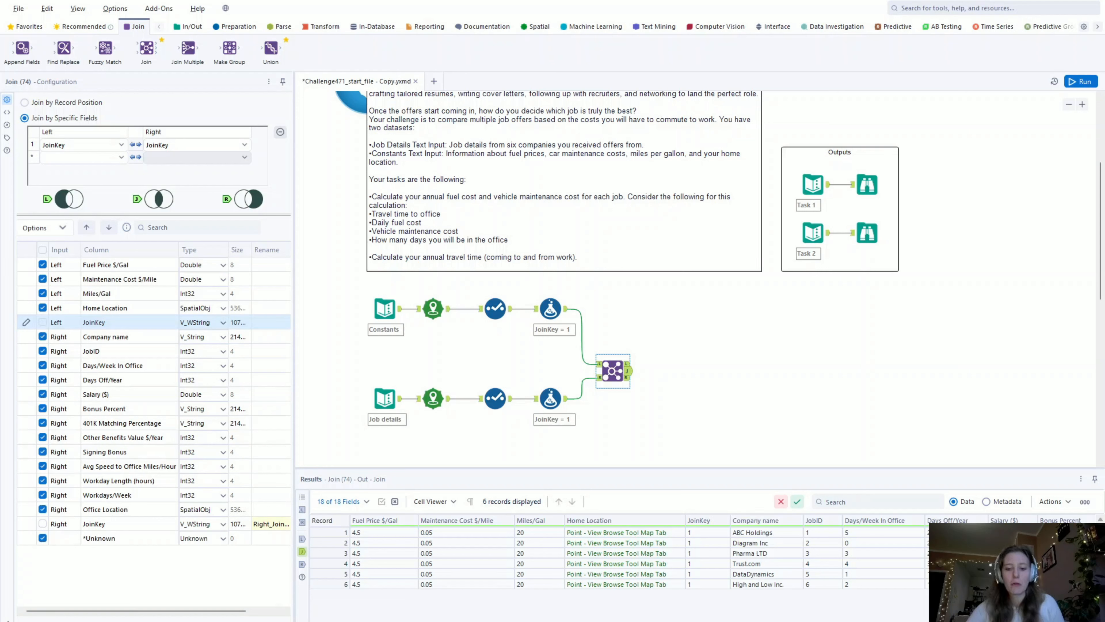
{"action": "scroll", "coordinate": [618, 557], "scroll_direction": "right", "scroll_amount": 10}
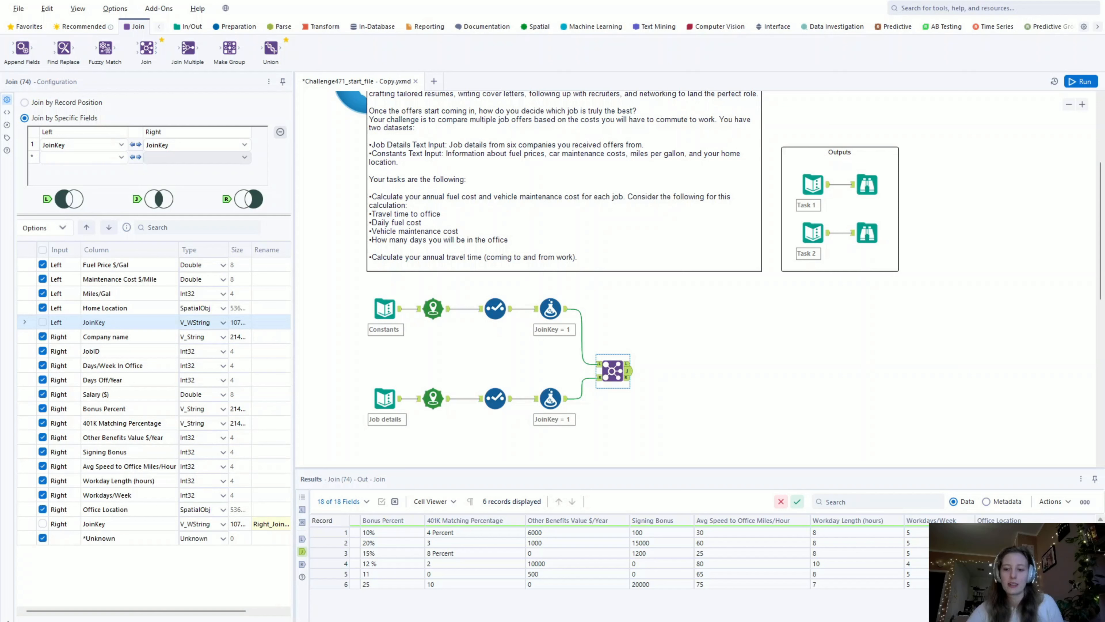
{"action": "scroll", "coordinate": [618, 557], "scroll_direction": "left", "scroll_amount": 10}
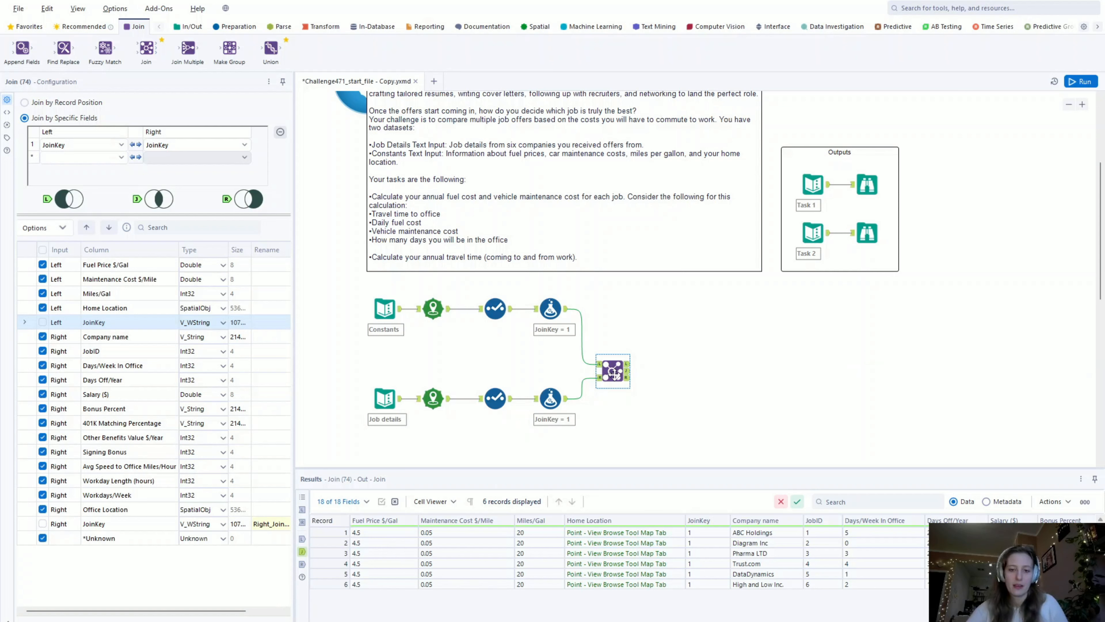
- Add a Distance tool to the Join tool's matched output and run the workflow to load its spatial fields
{"action": "left_click_drag", "start_coordinate": [613, 373], "coordinate": [614, 365]}
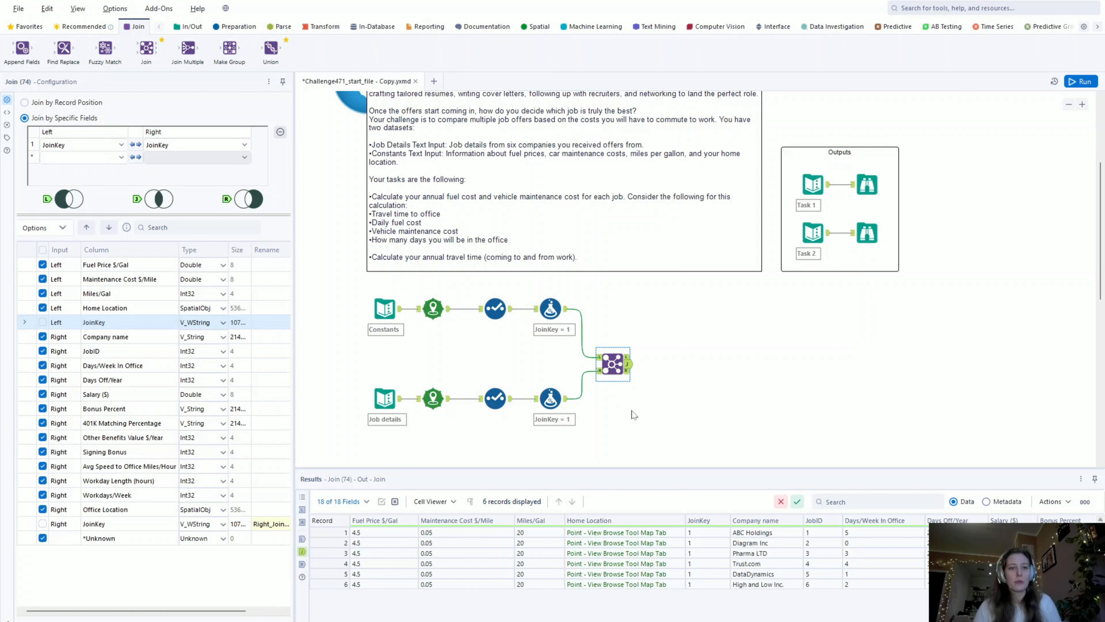
{"action": "left_click", "coordinate": [539, 26]}
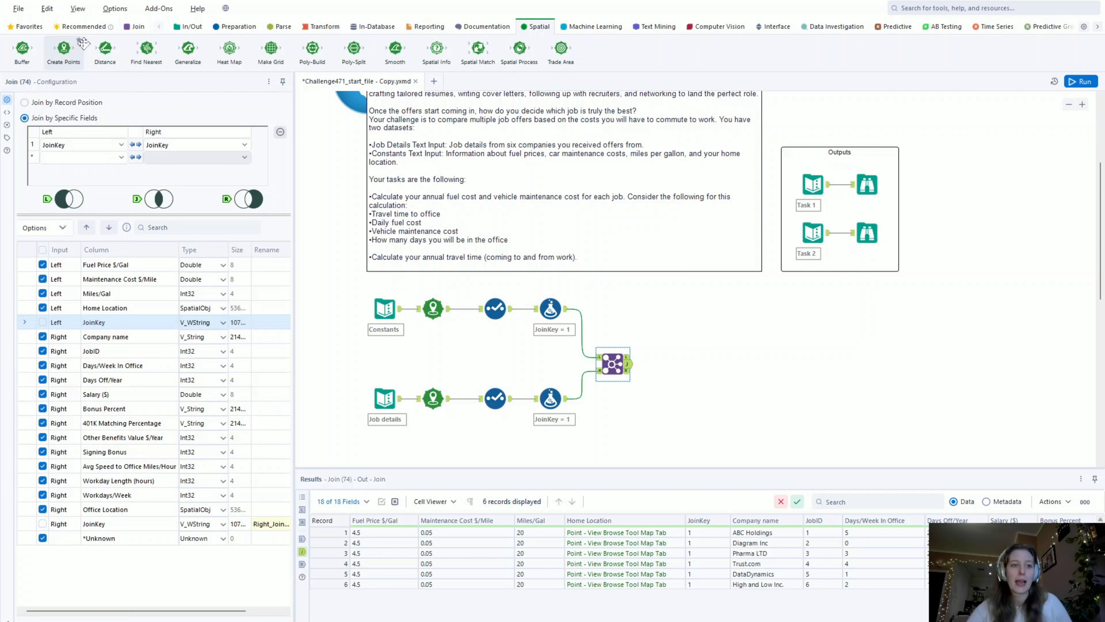
{"action": "left_click_drag", "start_coordinate": [105, 48], "coordinate": [662, 363]}
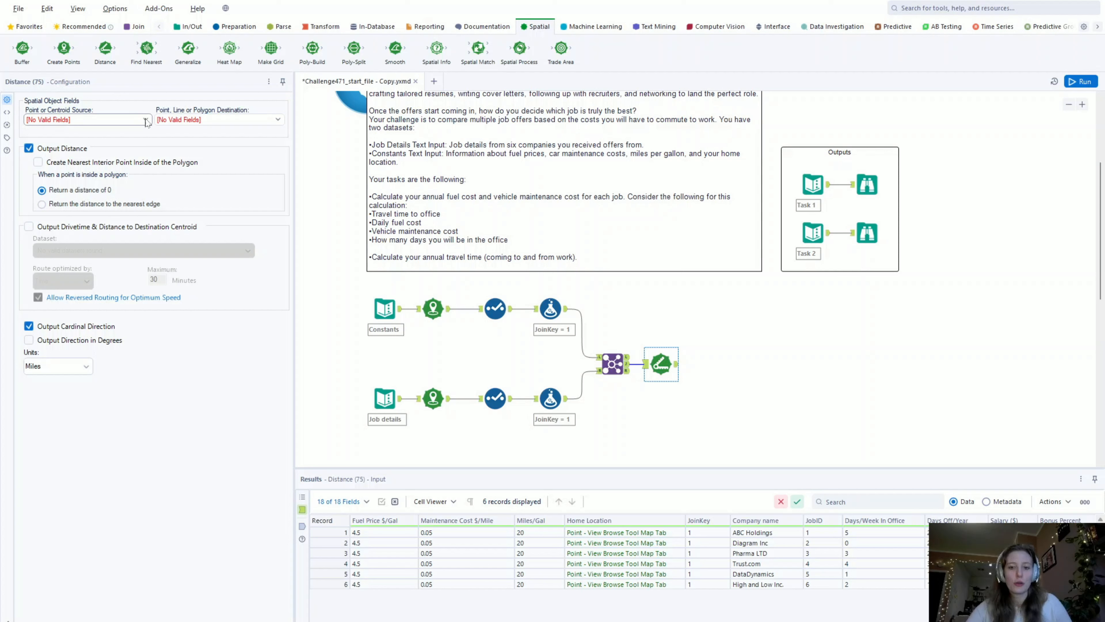
{"action": "left_click", "coordinate": [1083, 83]}
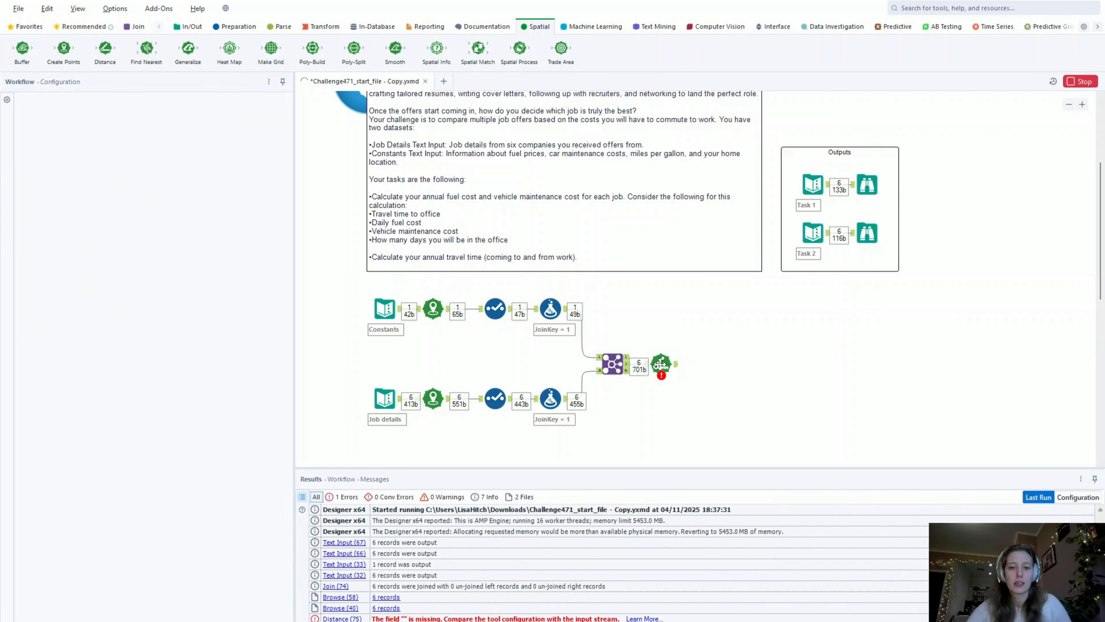
- Set the Distance tool to measure from Home Location to Office Location without cardinal direction, and run the workflow to check its output
{"action": "left_click", "coordinate": [659, 364]}
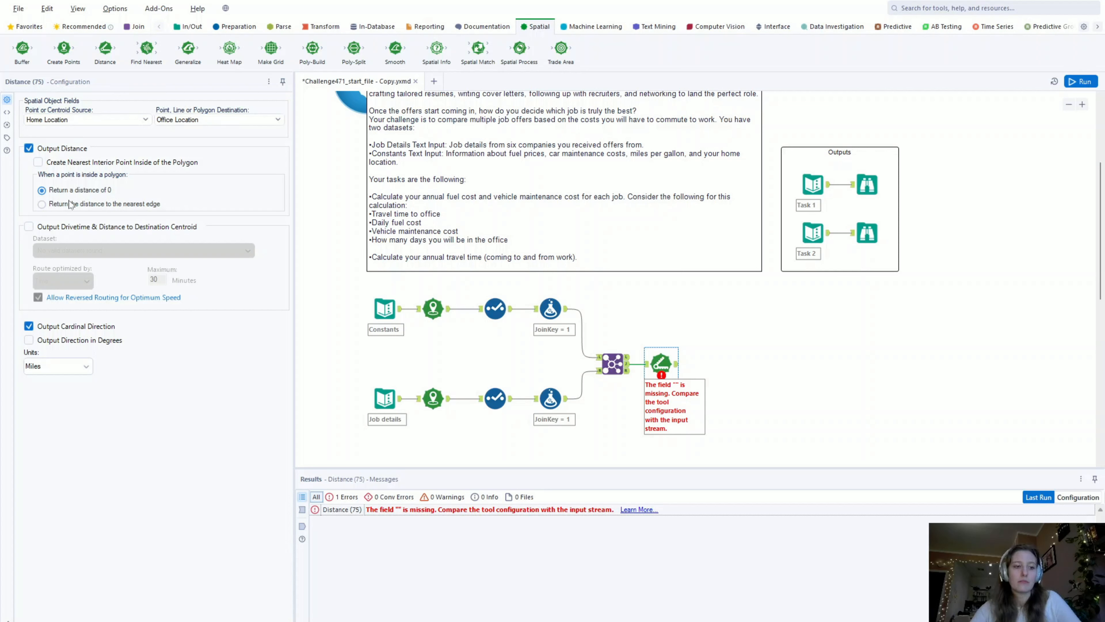
{"action": "left_click", "coordinate": [75, 330]}
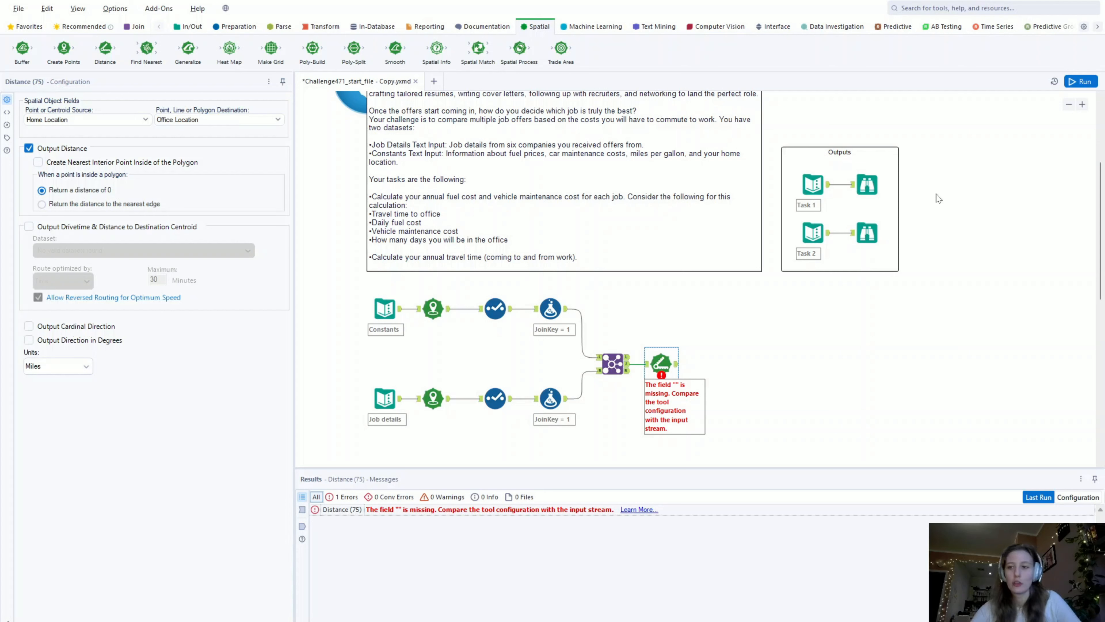
{"action": "left_click", "coordinate": [1081, 81]}
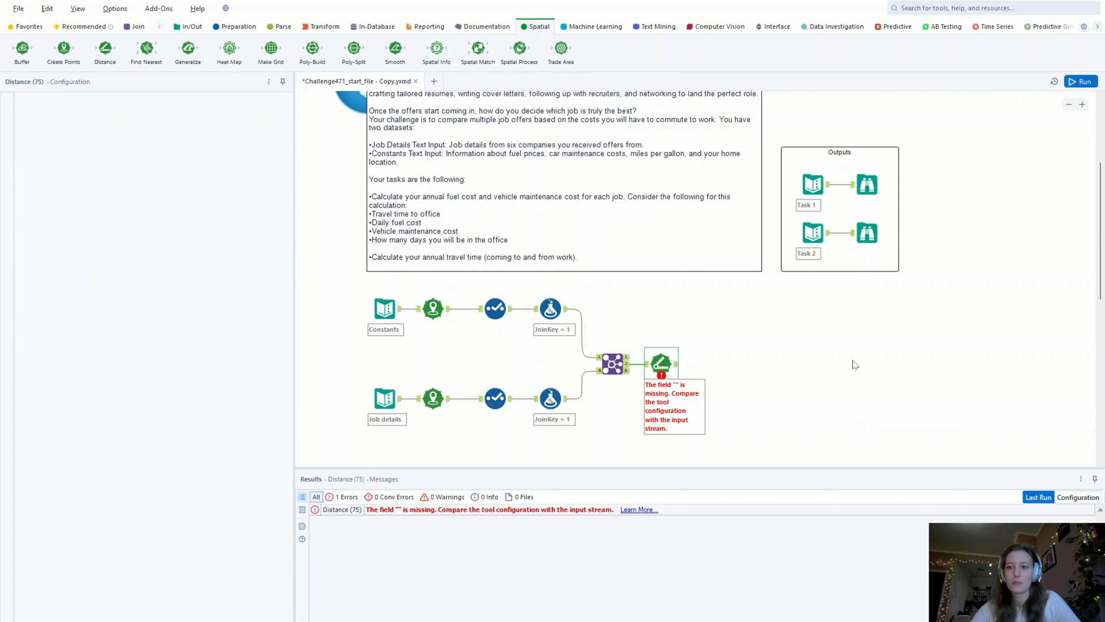
{"action": "left_click", "coordinate": [676, 364]}
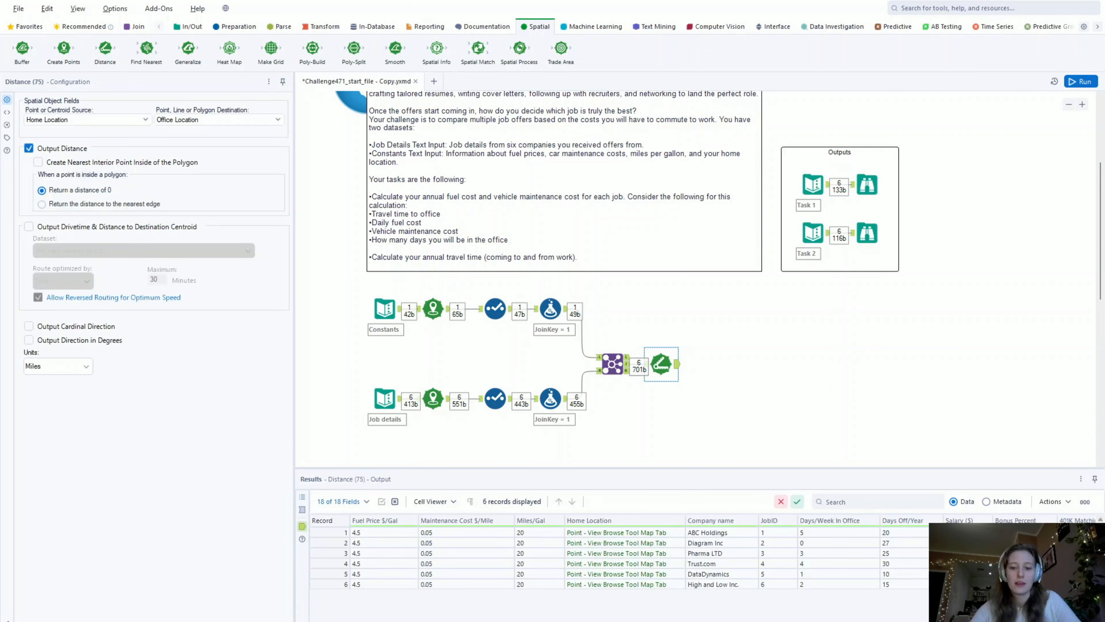
{"action": "scroll", "coordinate": [618, 557], "scroll_direction": "right", "scroll_amount": 10}
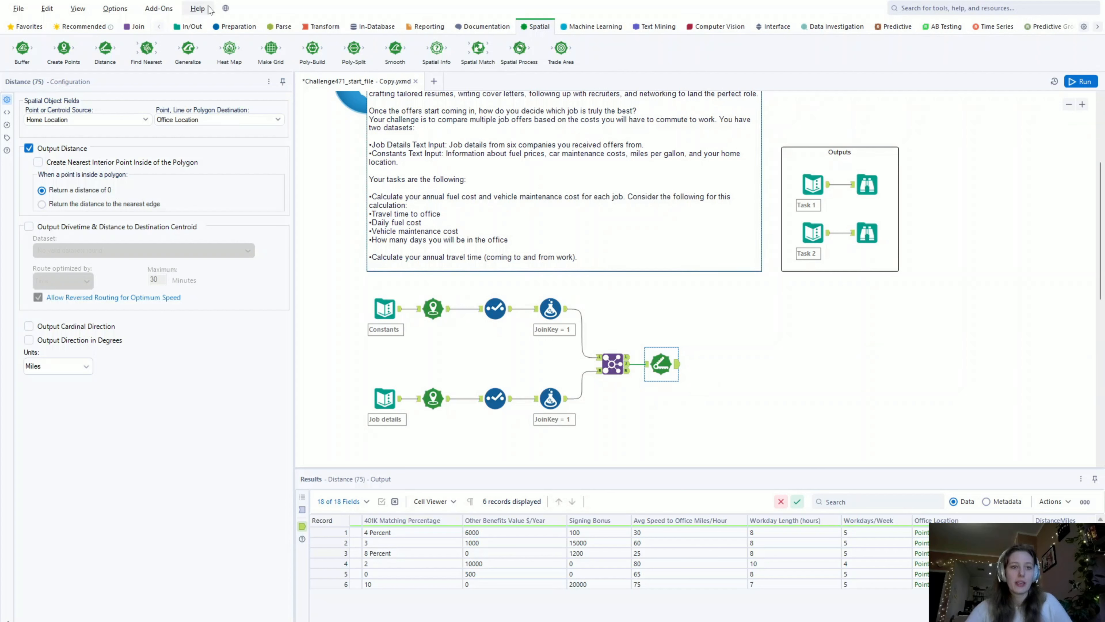
- Add a Formula tool after the Distance tool
{"action": "left_click", "coordinate": [222, 26]}
{"action": "left_click_drag", "start_coordinate": [195, 50], "coordinate": [716, 364]}
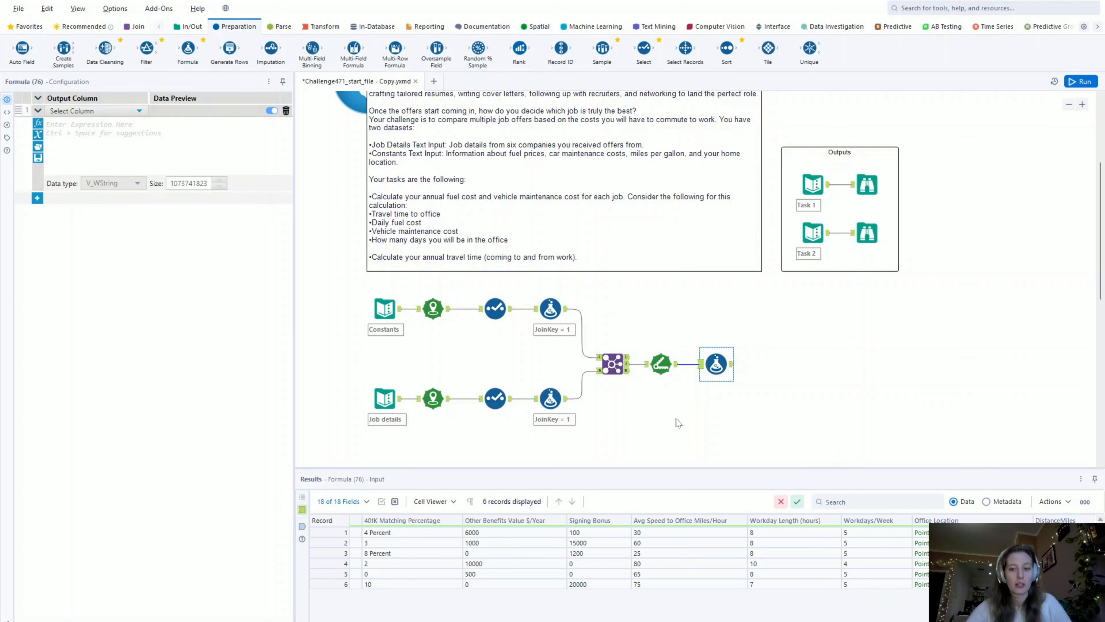
- Examine the Workdays/Week, Days/Week In Office and Days Off/Year fields in the Formula tool's input data
{"action": "left_click", "coordinate": [93, 115]}
{"action": "left_click", "coordinate": [91, 120]}
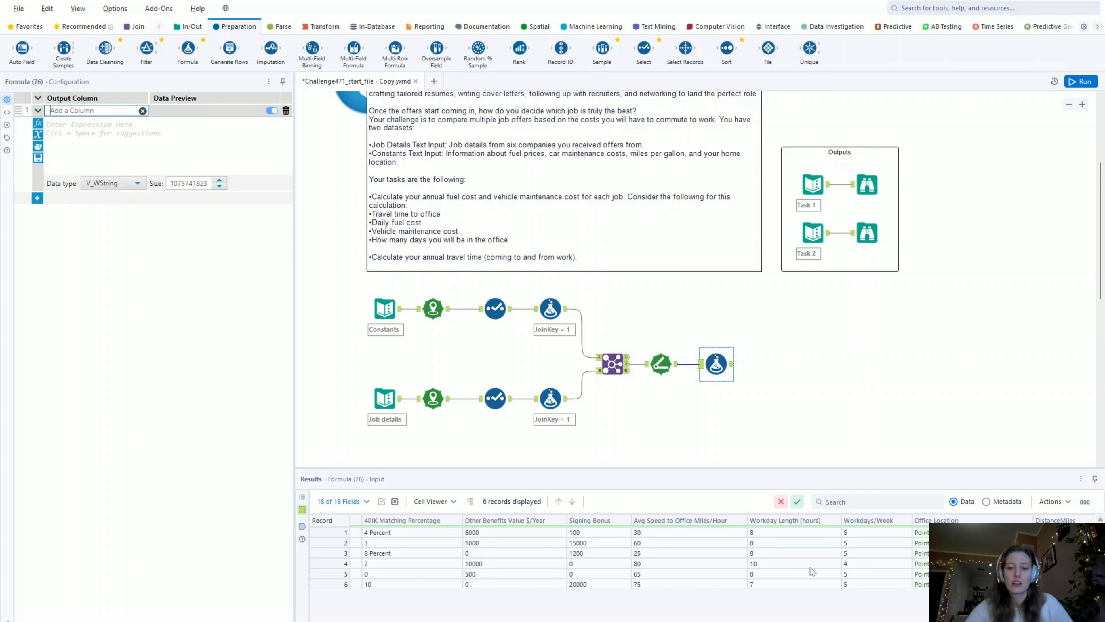
{"action": "left_click_drag", "start_coordinate": [880, 532], "coordinate": [879, 588]}
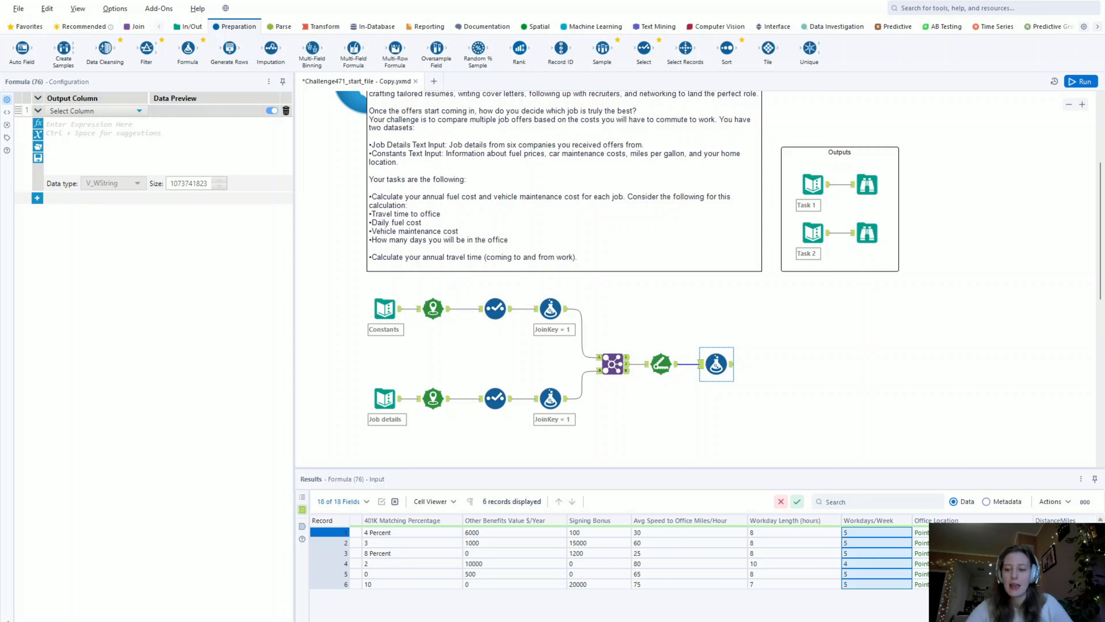
{"action": "scroll", "coordinate": [618, 557], "scroll_direction": "left", "scroll_amount": 5}
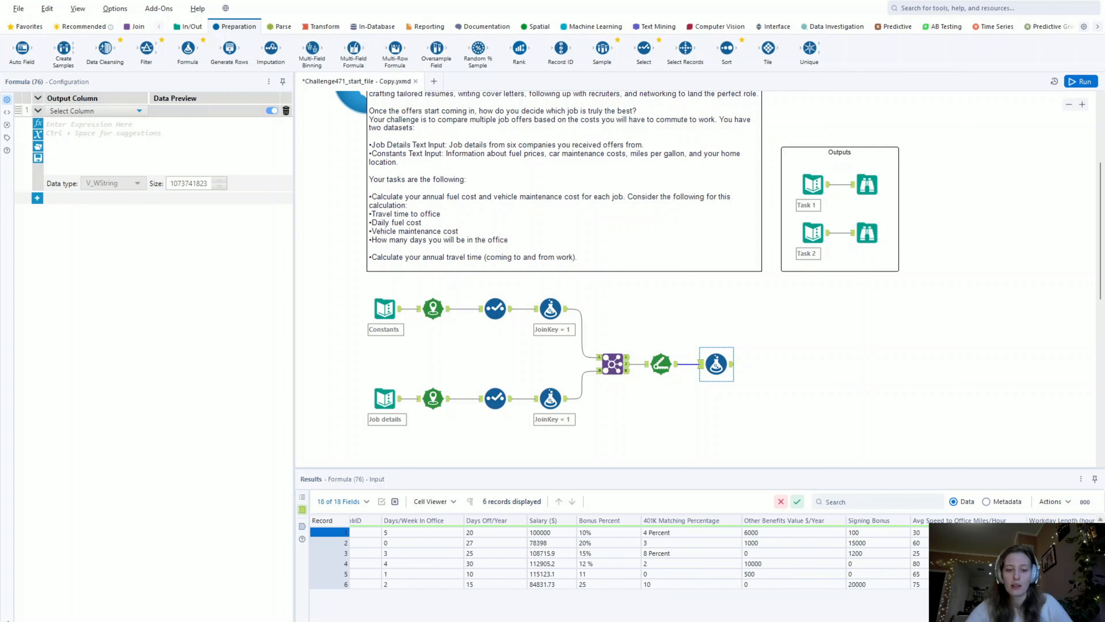
{"action": "scroll", "coordinate": [618, 557], "scroll_direction": "left", "scroll_amount": 2}
{"action": "left_click_drag", "start_coordinate": [577, 532], "coordinate": [576, 584]}
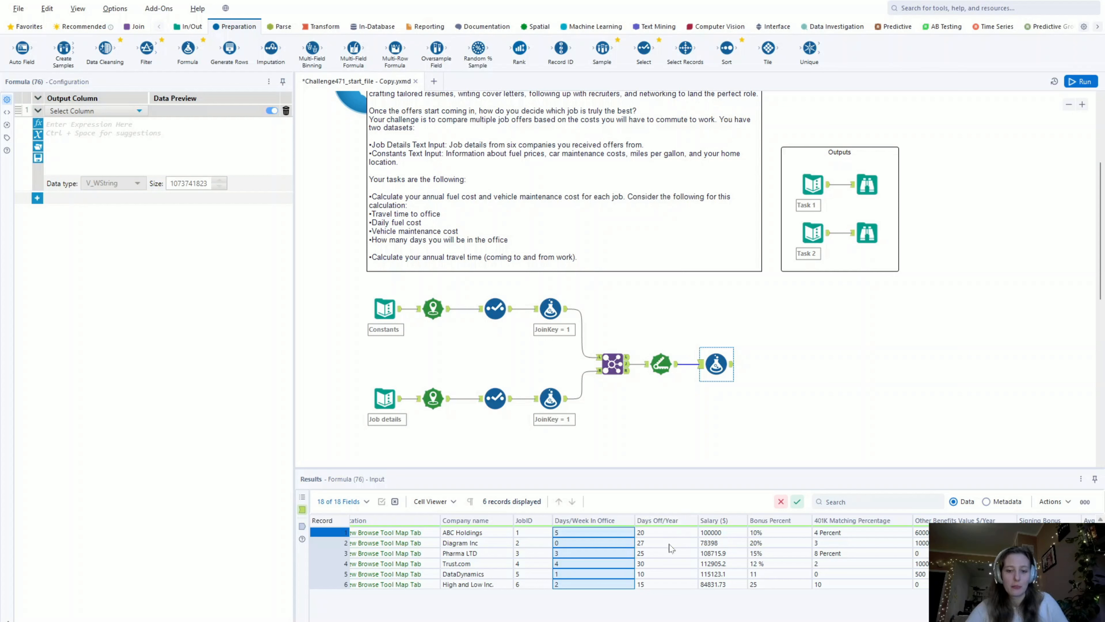
{"action": "left_click_drag", "start_coordinate": [680, 534], "coordinate": [672, 586]}
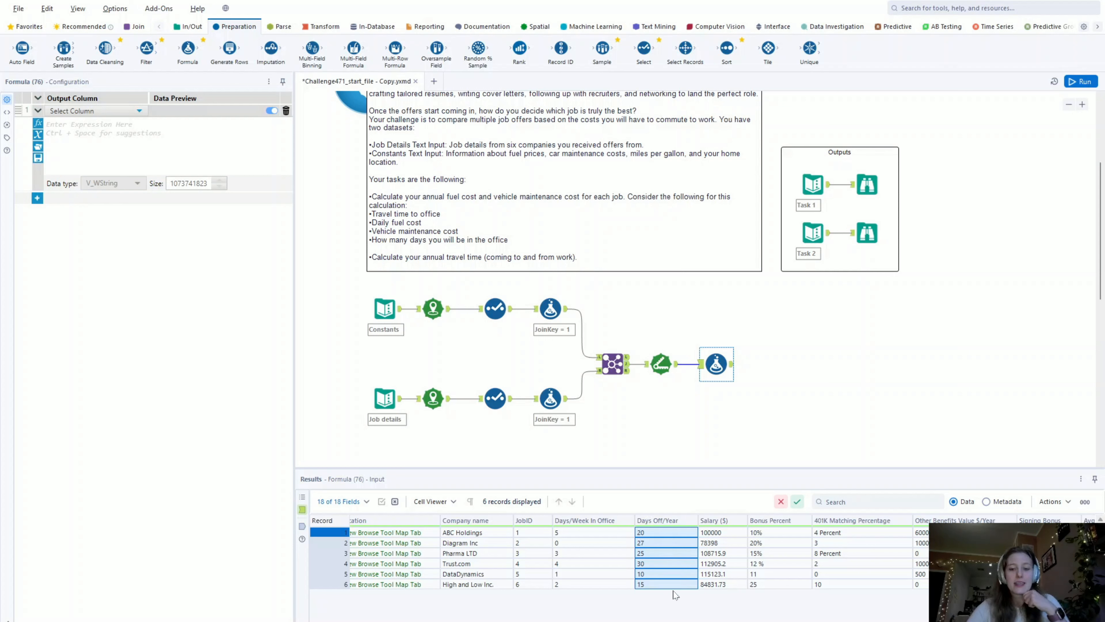
{"action": "left_click", "coordinate": [713, 575]}
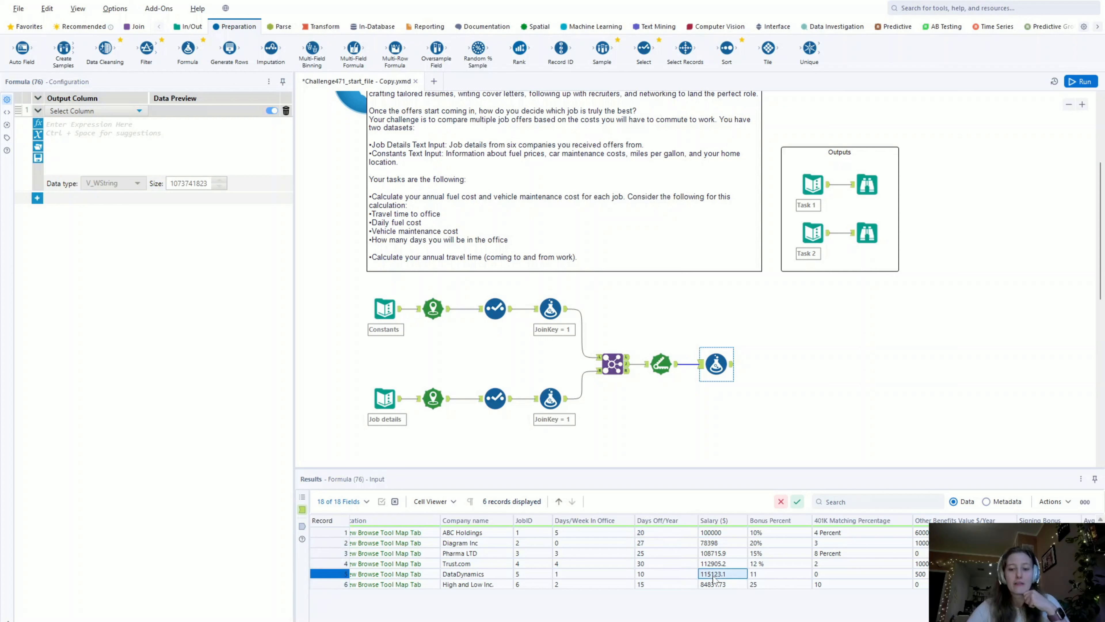
- Name the Formula tool's new output column Working Days
{"action": "left_click", "coordinate": [93, 114]}
{"action": "left_click", "coordinate": [90, 122]}
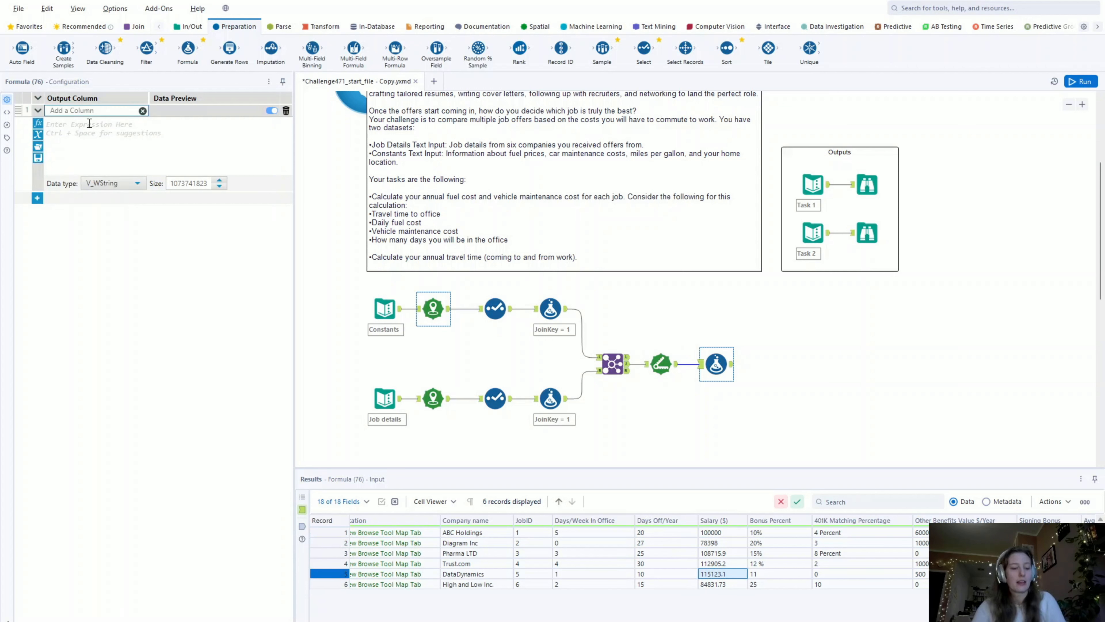
{"action": "type", "text": "Working"}
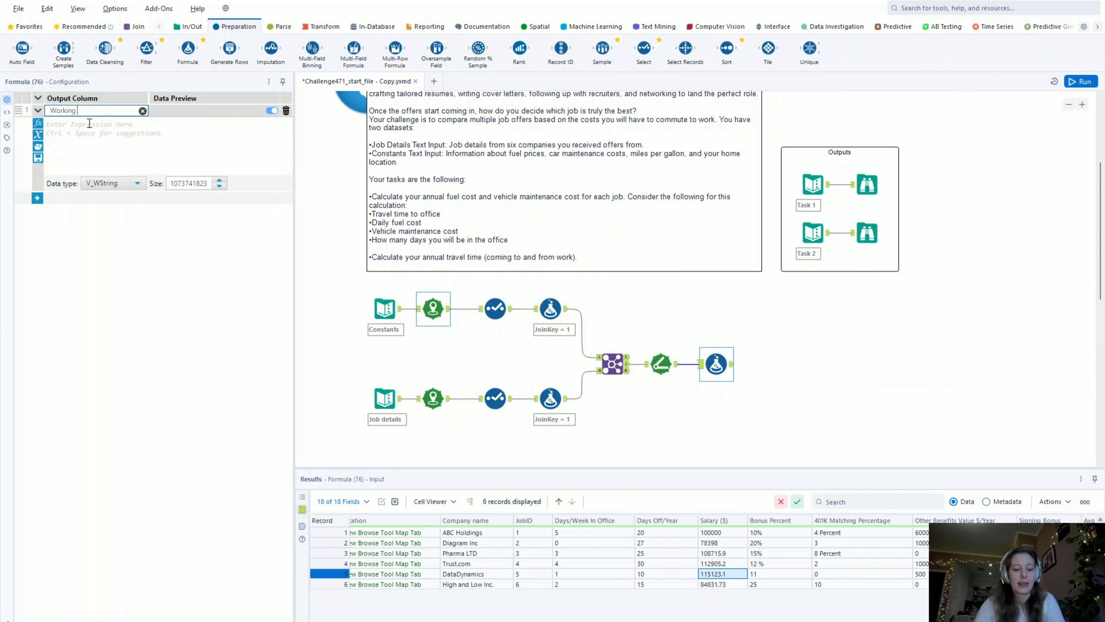
{"action": "type", "text": " Days"}
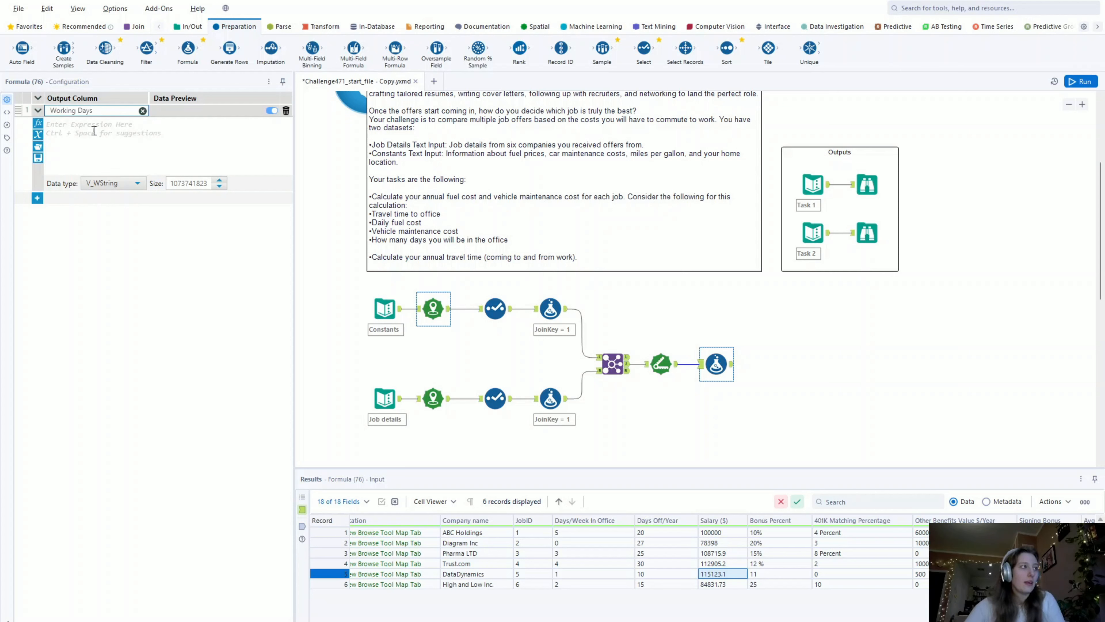
- Enter the Working Days expression as [Days/Week In Office]*52
{"action": "left_click", "coordinate": [96, 134]}
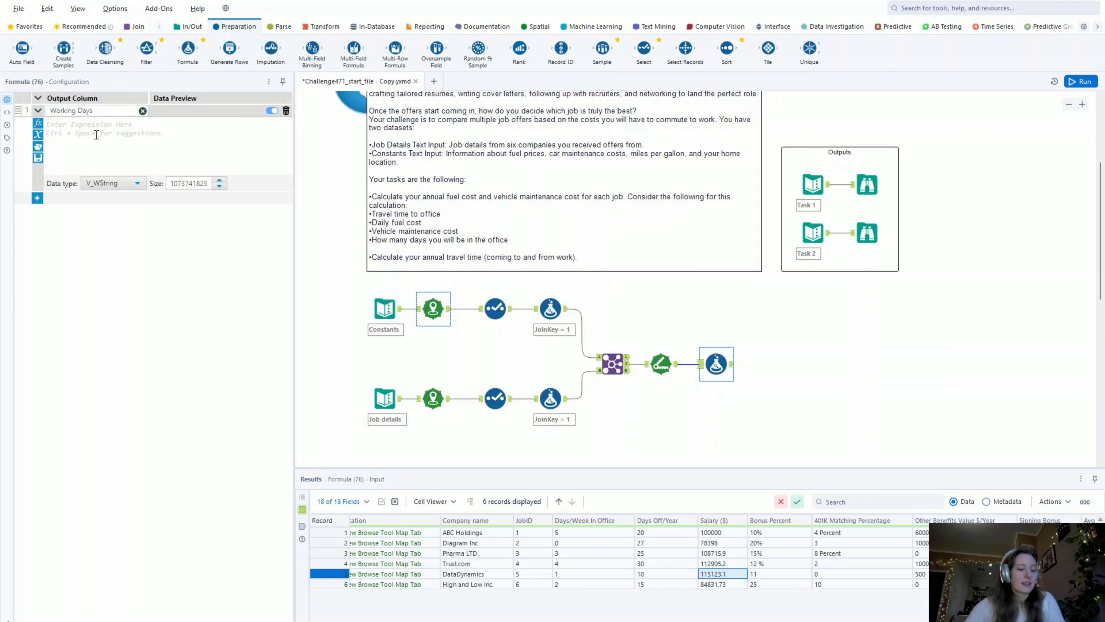
{"action": "type", "text": "days"}
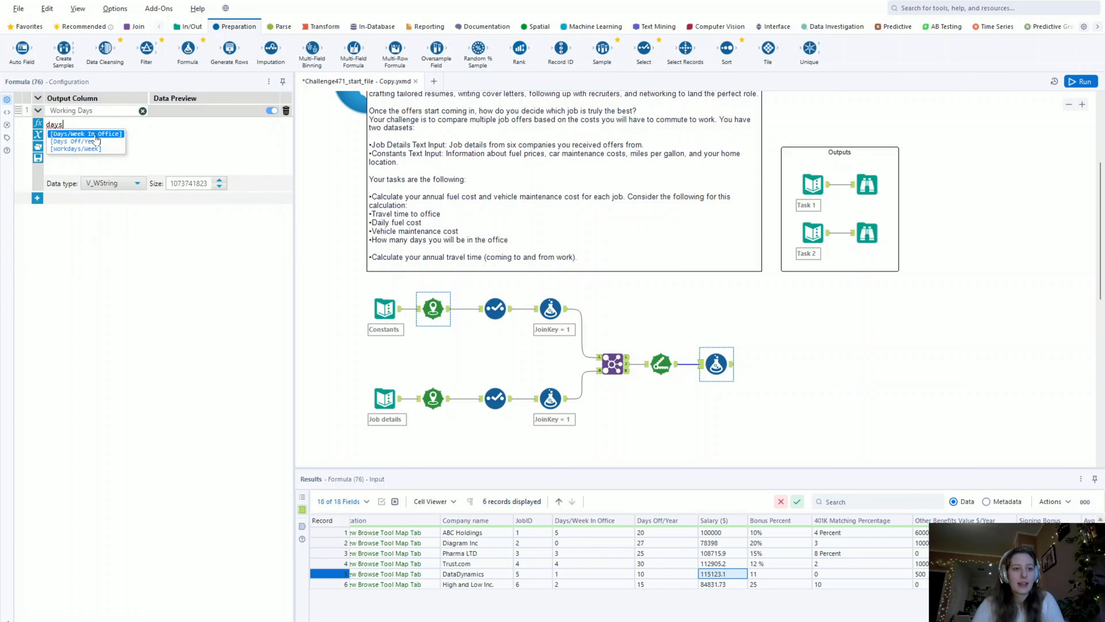
{"action": "type", "text": "/we"}
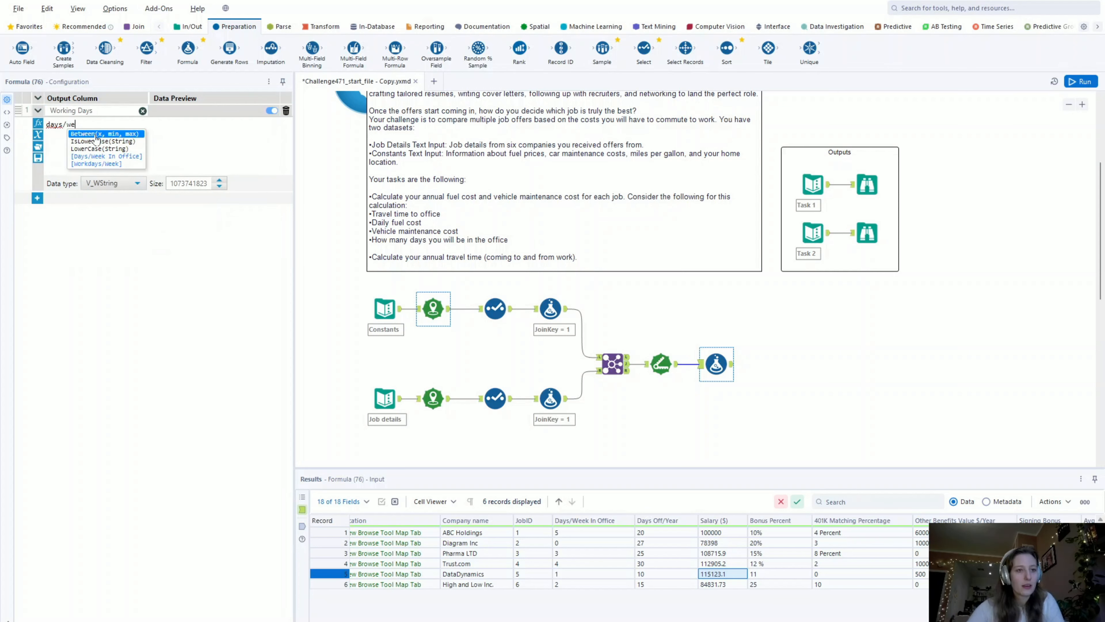
{"action": "left_click", "coordinate": [126, 158]}
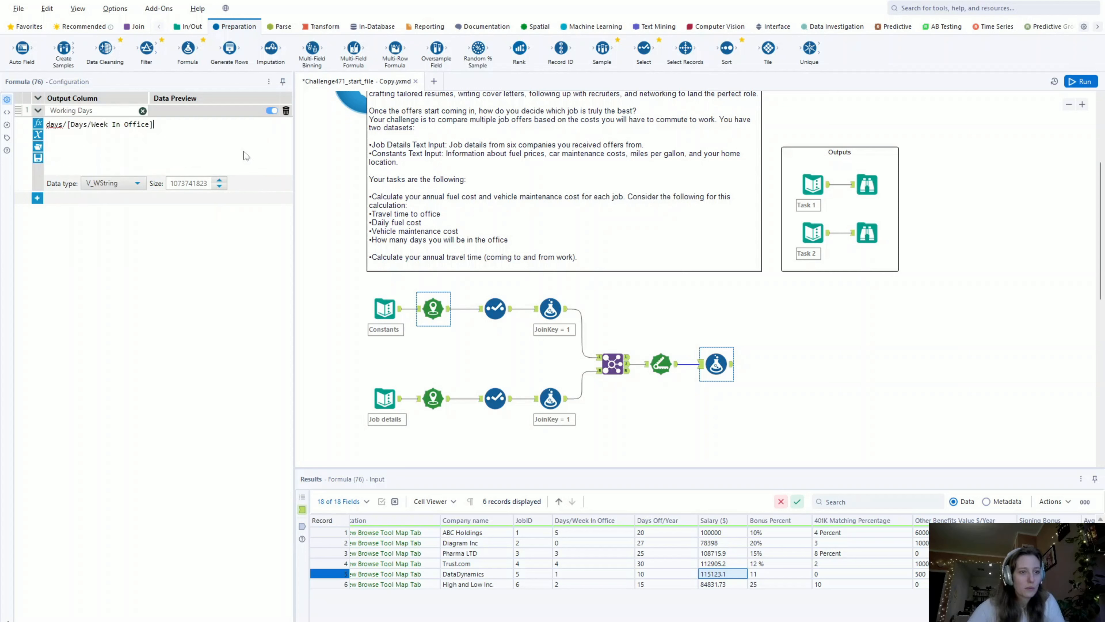
{"action": "key", "text": "BackSpace"}
{"action": "key", "text": "BackSpace"}
{"action": "key", "text": "BackSpace"}
{"action": "key", "text": "BackSpace"}
{"action": "key", "text": "BackSpace"}
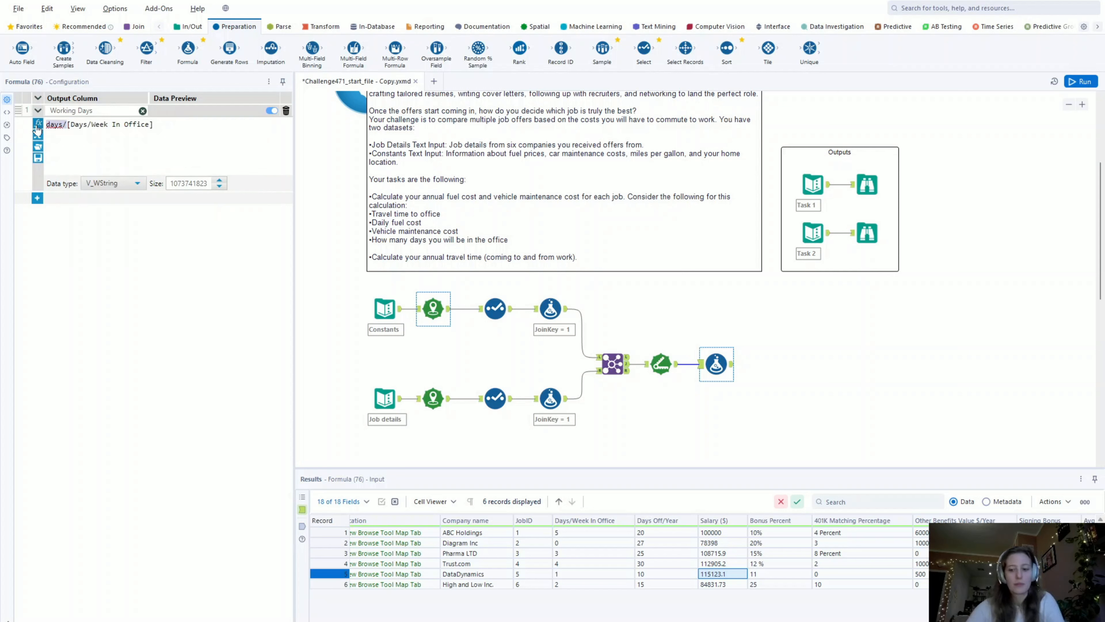
{"action": "type", "text": "*52"}
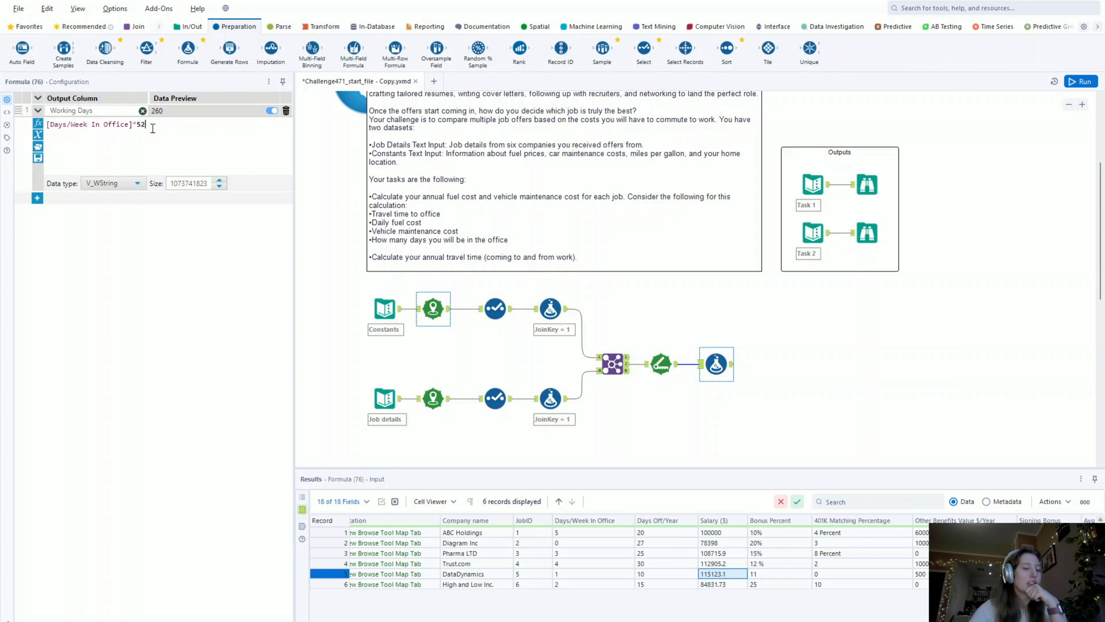
- Enclose the office-days product in parentheses, subtract [Days Off/Year] from it, and run the workflow
{"action": "type", "text": ")"}
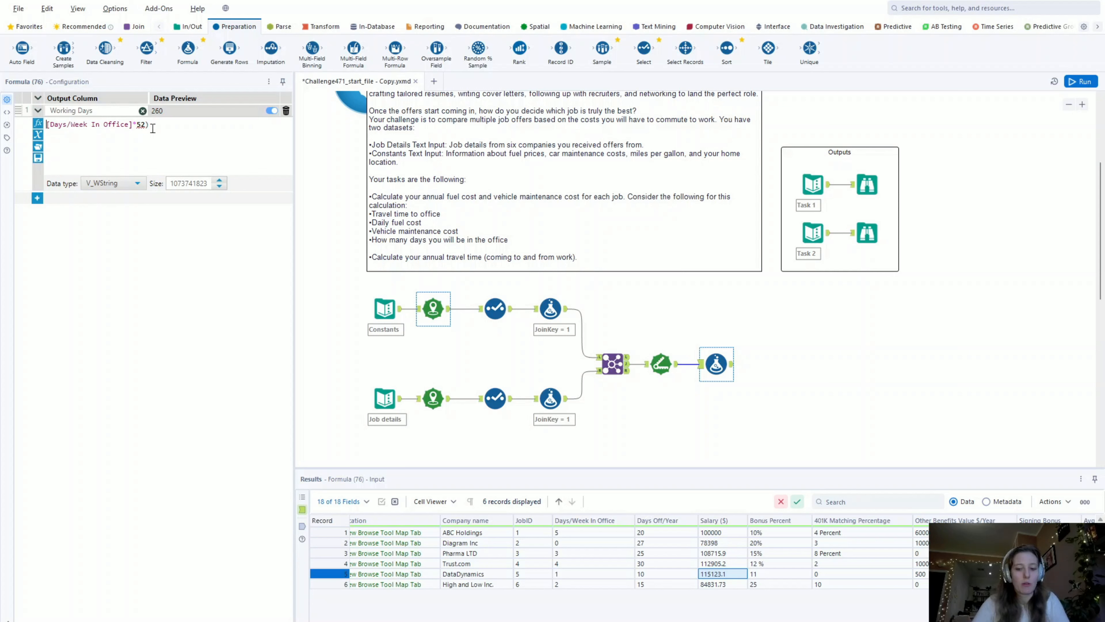
{"action": "type", "text": "("}
{"action": "left_click", "coordinate": [158, 127]}
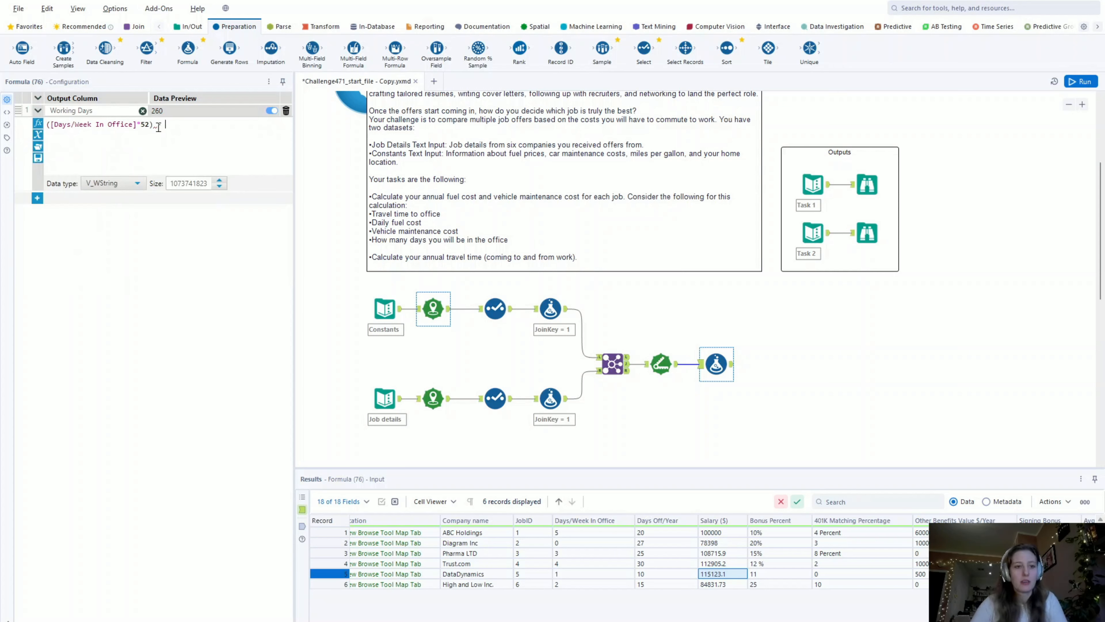
{"action": "type", "text": "- days off"}
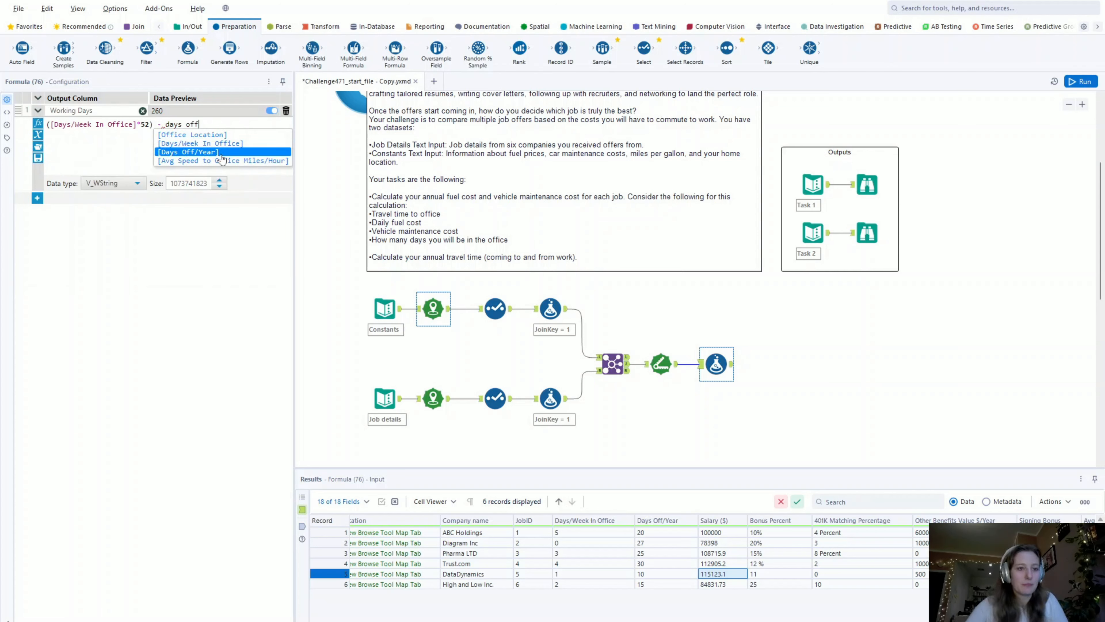
{"action": "left_click", "coordinate": [187, 151]}
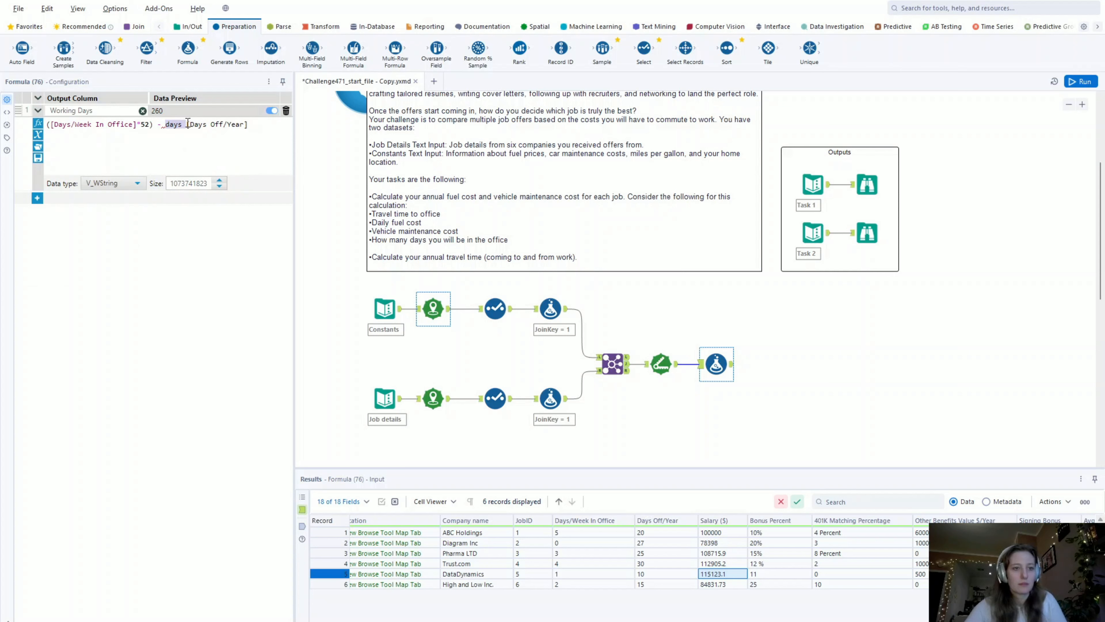
{"action": "key", "text": "BackSpace"}
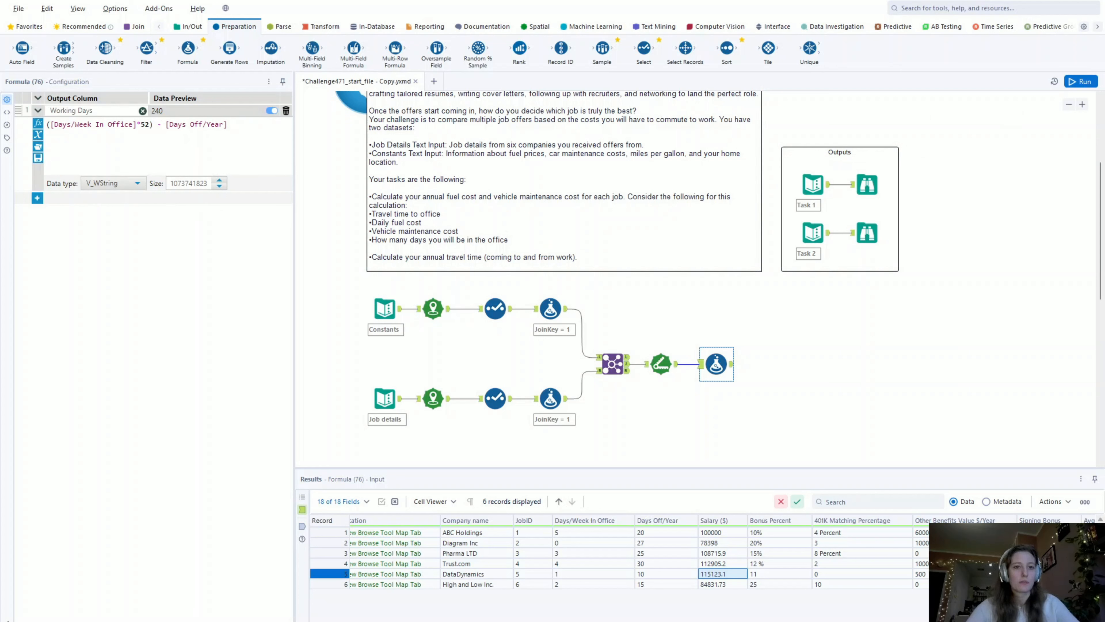
{"action": "key", "text": "ctrl+r"}
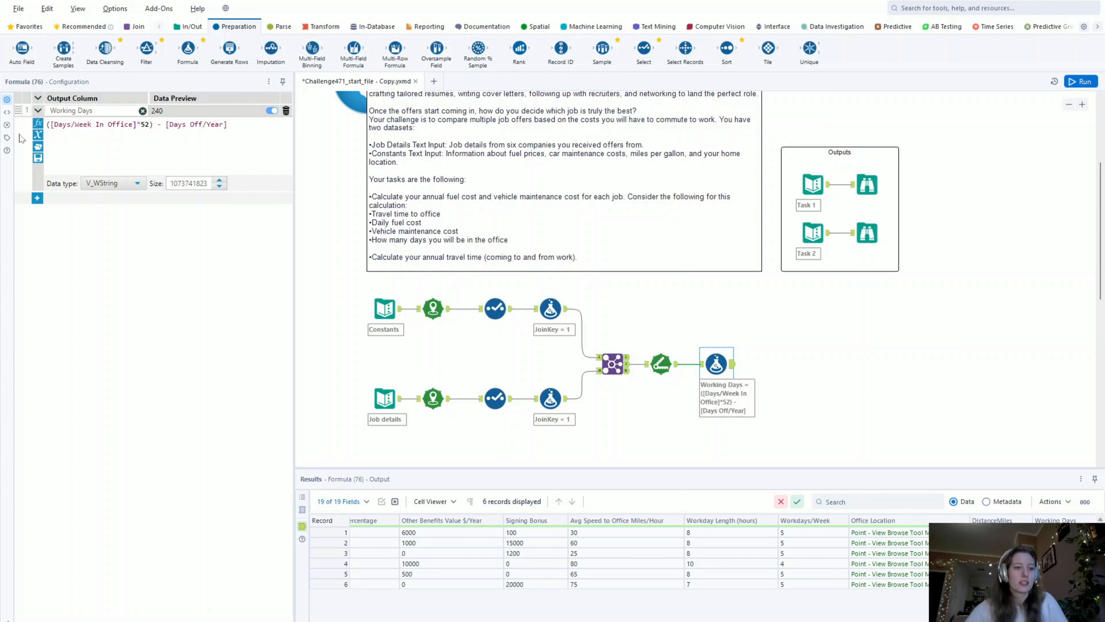
- Wrap the Working Days calculation in parentheses and make it an IF condition that returns 0 when the result is < 0, followed by ELSE
{"action": "left_click", "coordinate": [48, 123]}
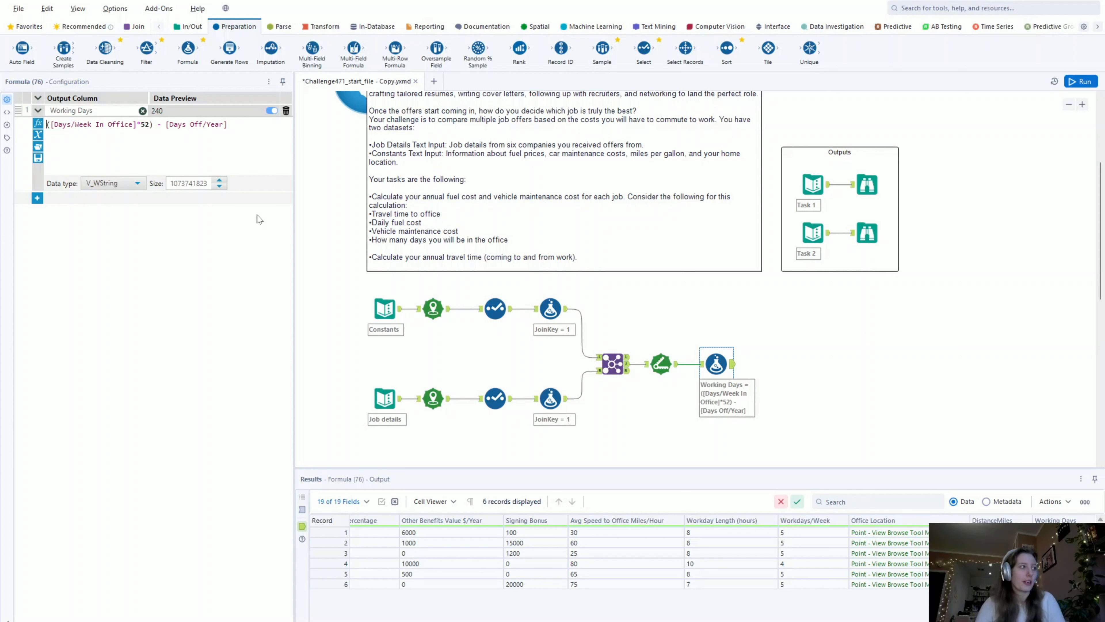
{"action": "type", "text": "("}
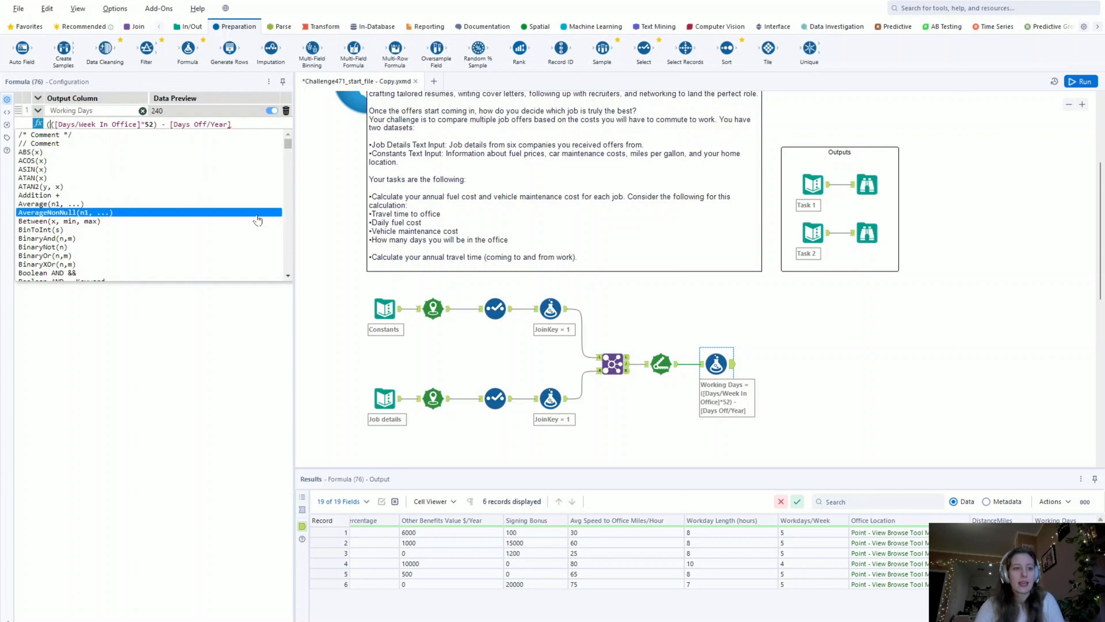
{"action": "left_click", "coordinate": [252, 124]}
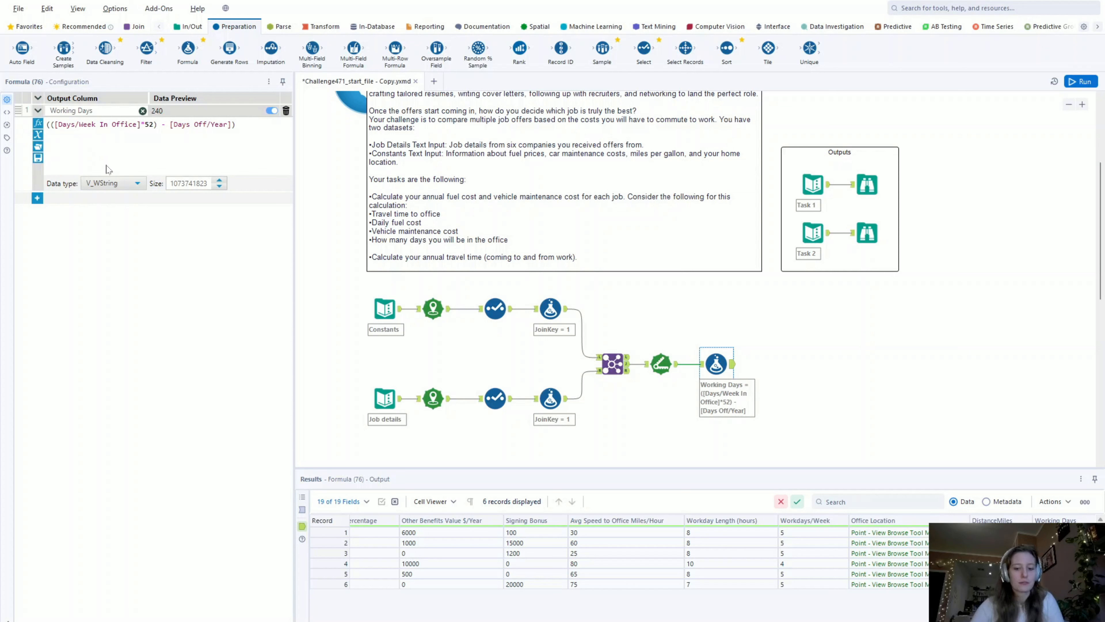
{"action": "type", "text": "IF"}
{"action": "left_click", "coordinate": [258, 125]}
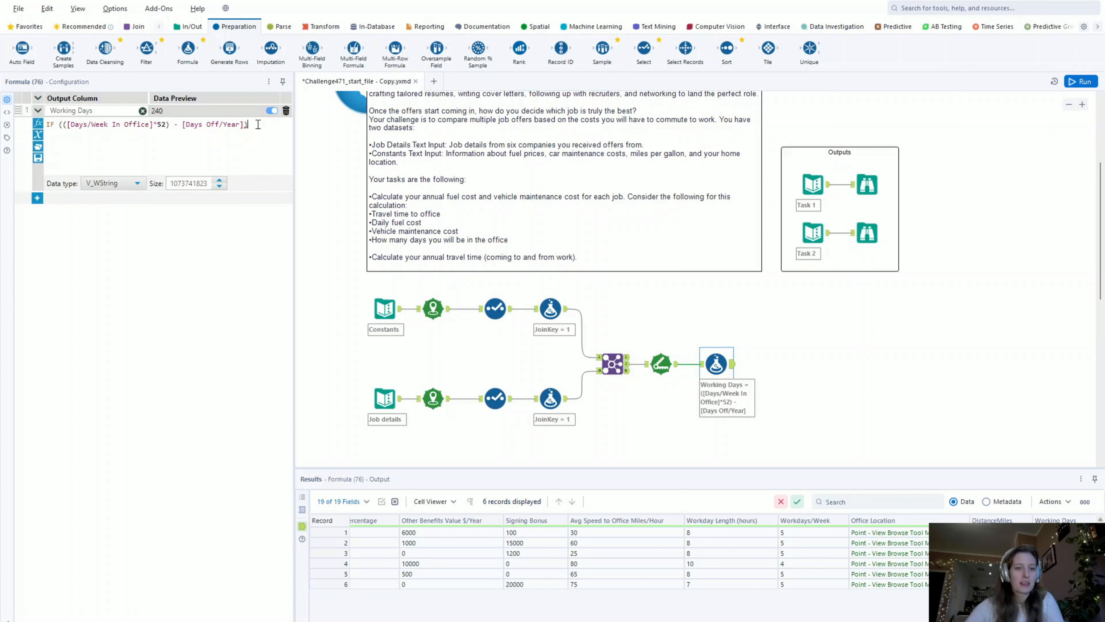
{"action": "type", "text": "< 0"}
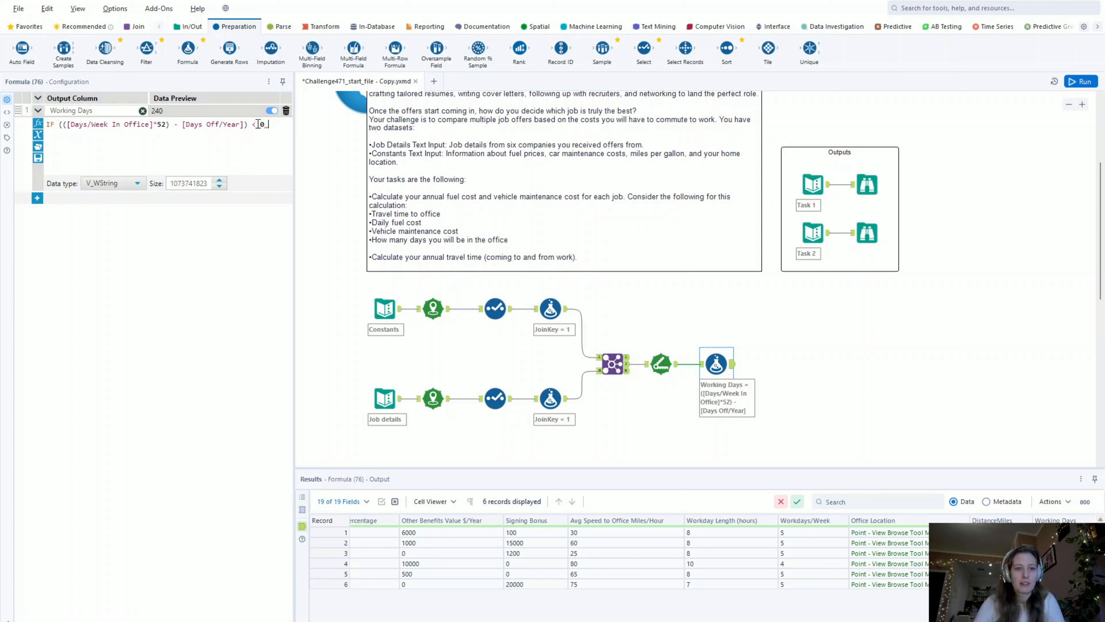
{"action": "type", "text": " THE"}
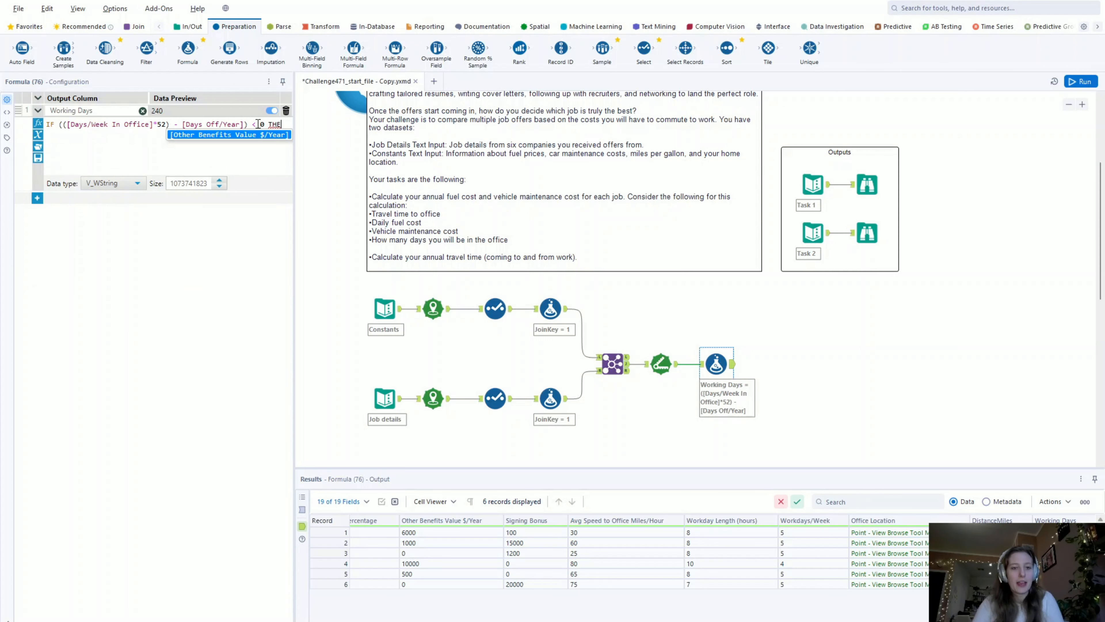
{"action": "type", "text": "N 0 "}
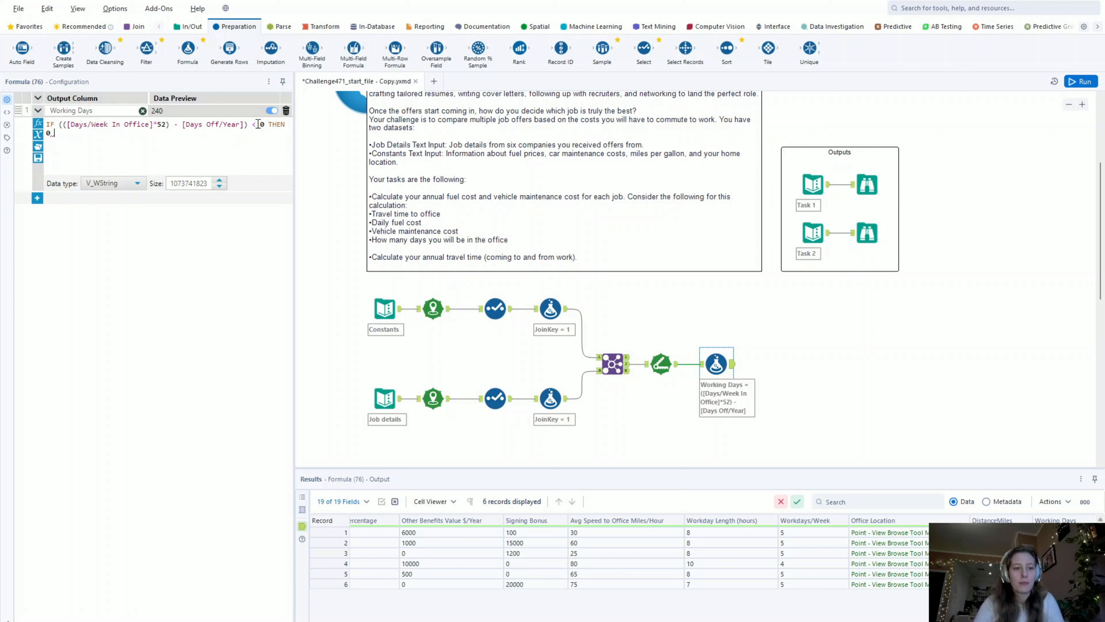
{"action": "type", "text": "ELSE ("}
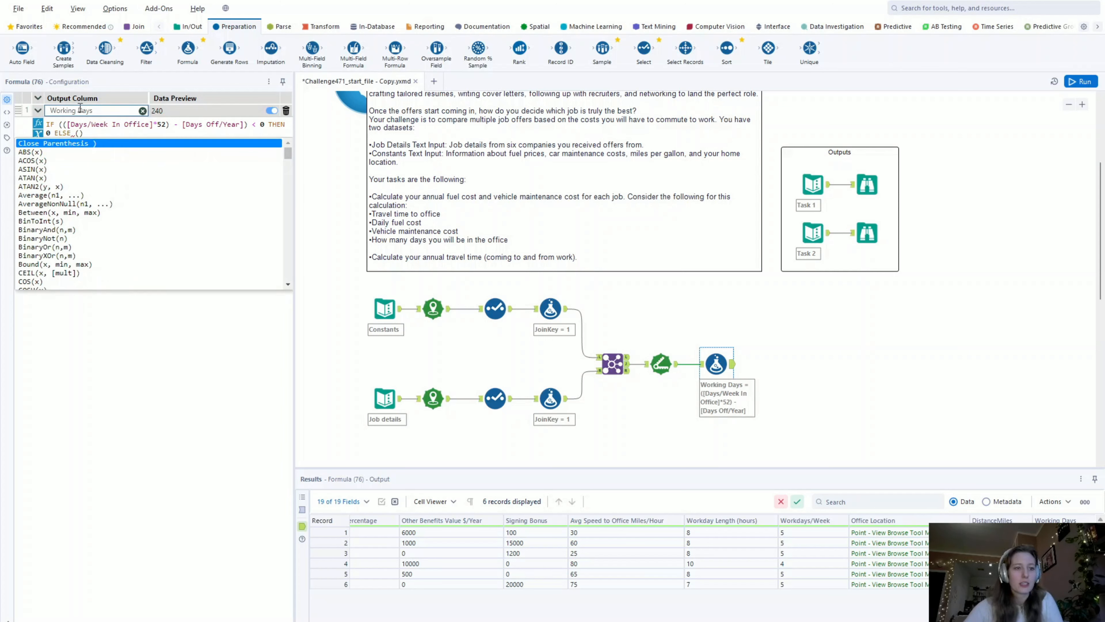
- Complete the ELSE branch with a copy of (([Days/Week In Office]*52) - [Days Off/Year]) and close the expression with ENDIF
{"action": "left_click_drag", "start_coordinate": [61, 125], "coordinate": [249, 124]}
{"action": "key", "text": "ctrl+c"}
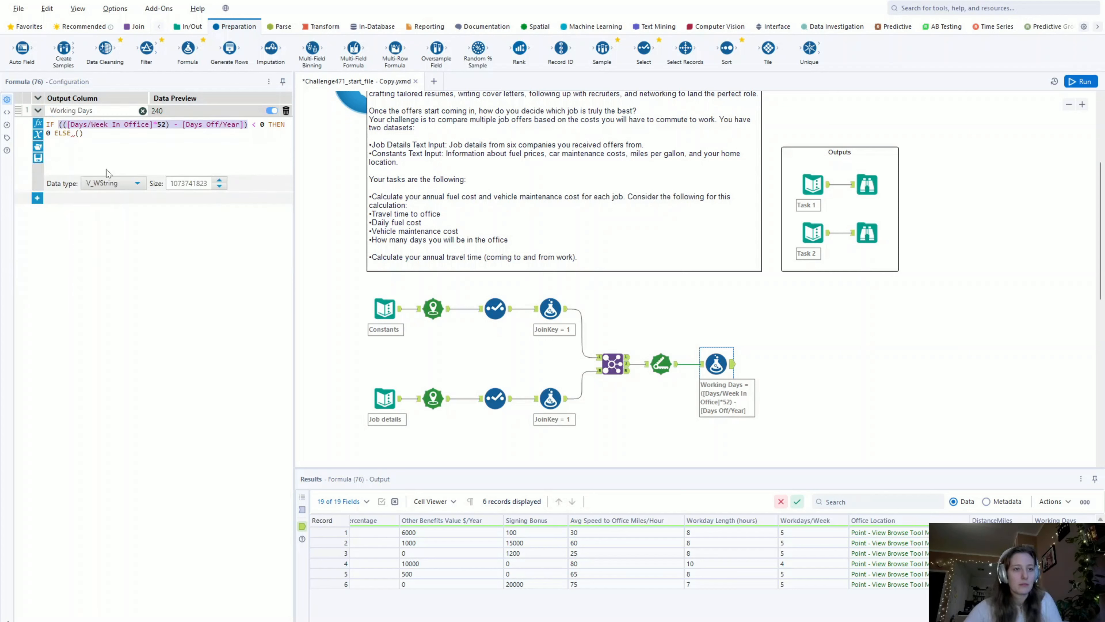
{"action": "left_click", "coordinate": [80, 135]}
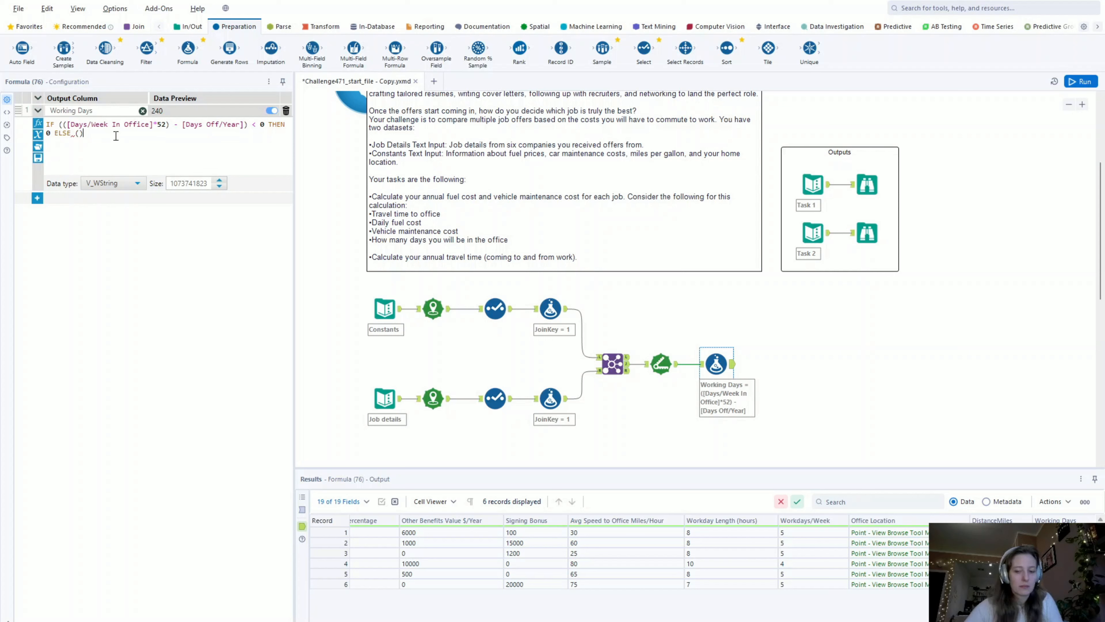
{"action": "key", "text": "ctrl+v"}
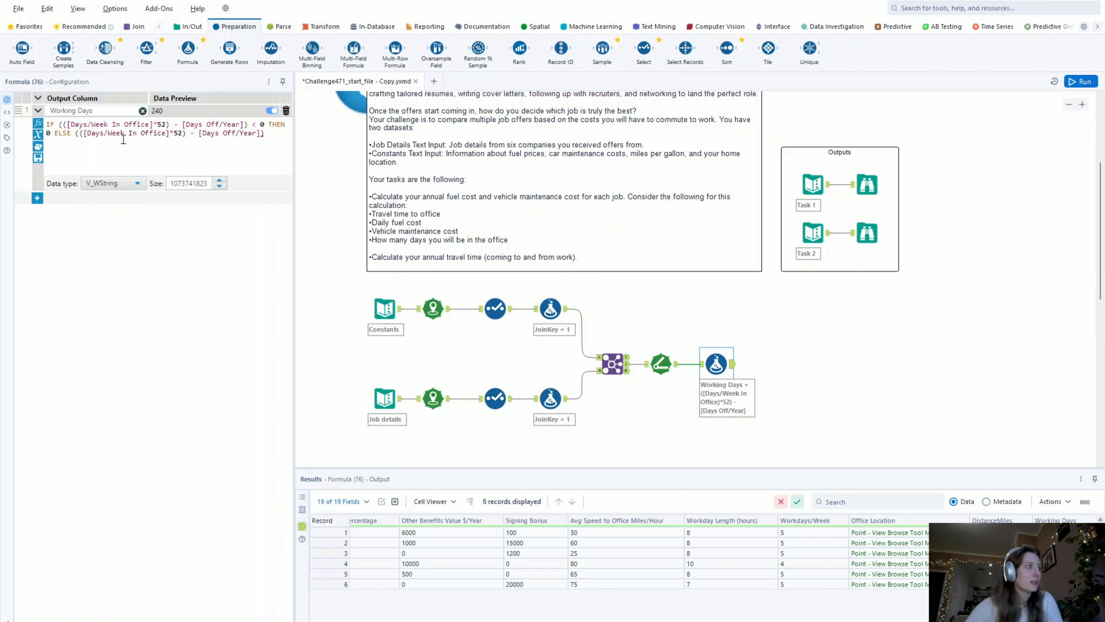
{"action": "type", "text": "ENDIF"}
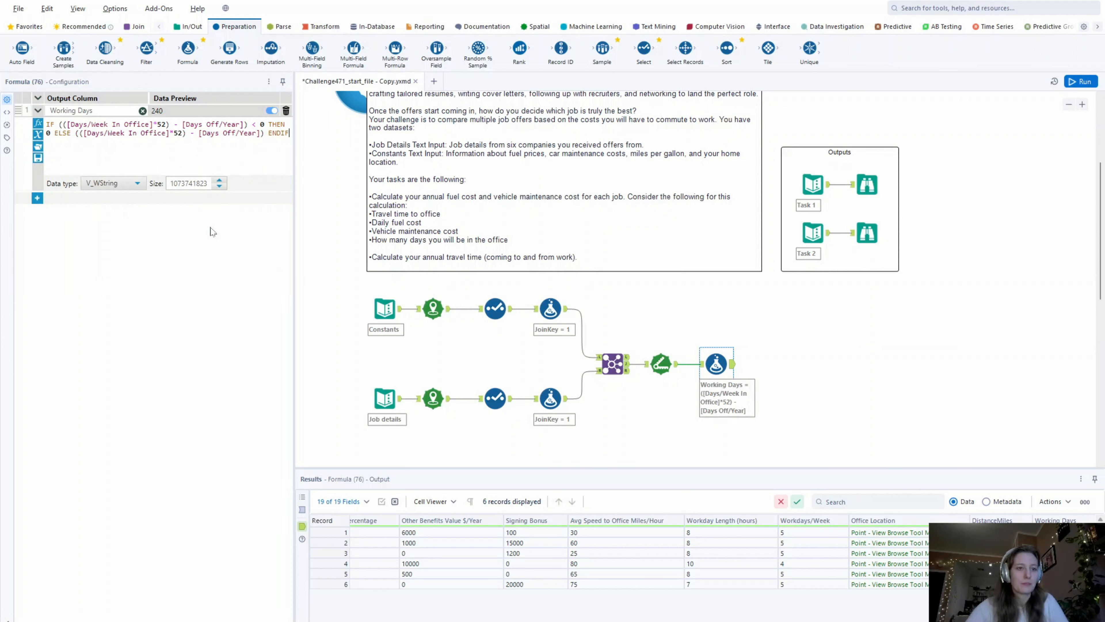
- Run the workflow with the conditional Working Days expression and show the Formula tool's output data
{"action": "left_click", "coordinate": [759, 363]}
{"action": "key", "text": "ctrl+r"}
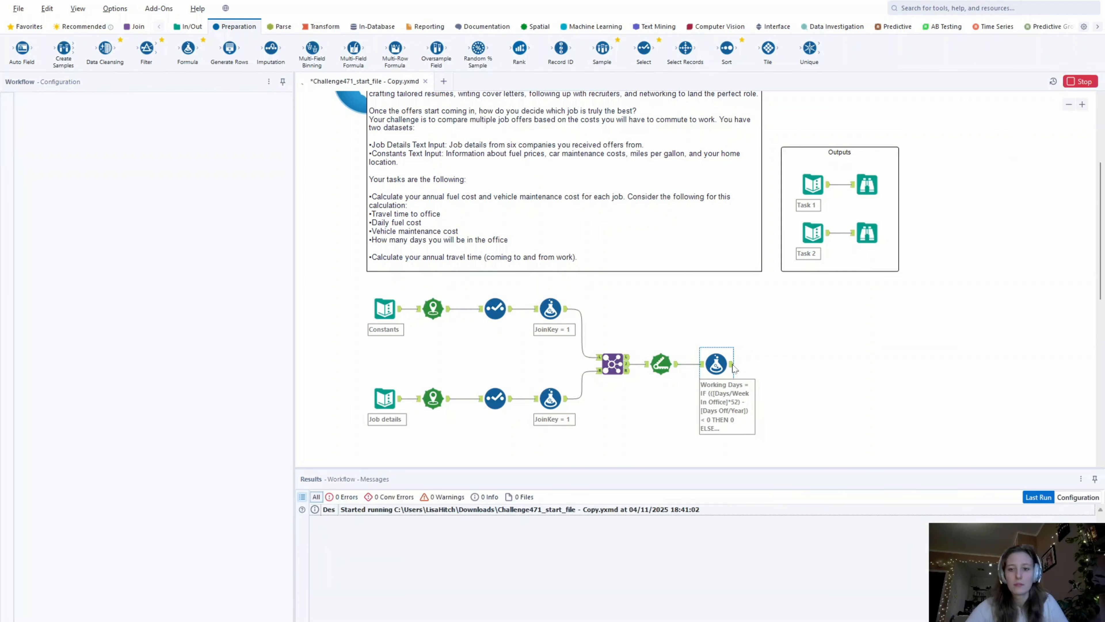
{"action": "left_click", "coordinate": [732, 370]}
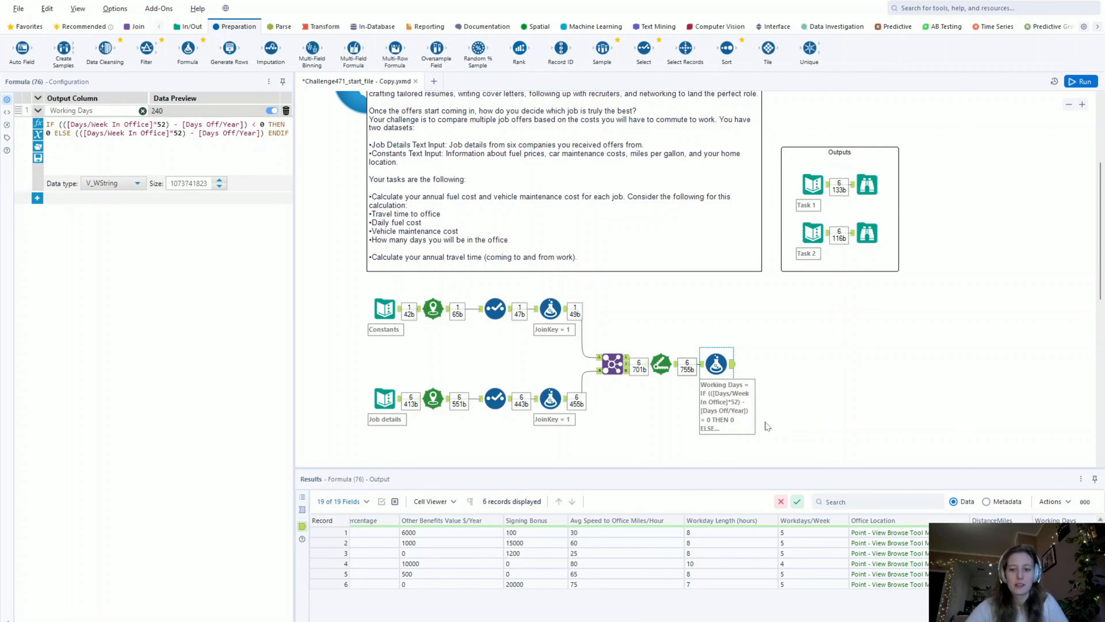
- Add a second output column to the Formula tool and name it Annual Travel Time
{"action": "left_click", "coordinate": [37, 198]}
{"action": "left_click", "coordinate": [62, 198]}
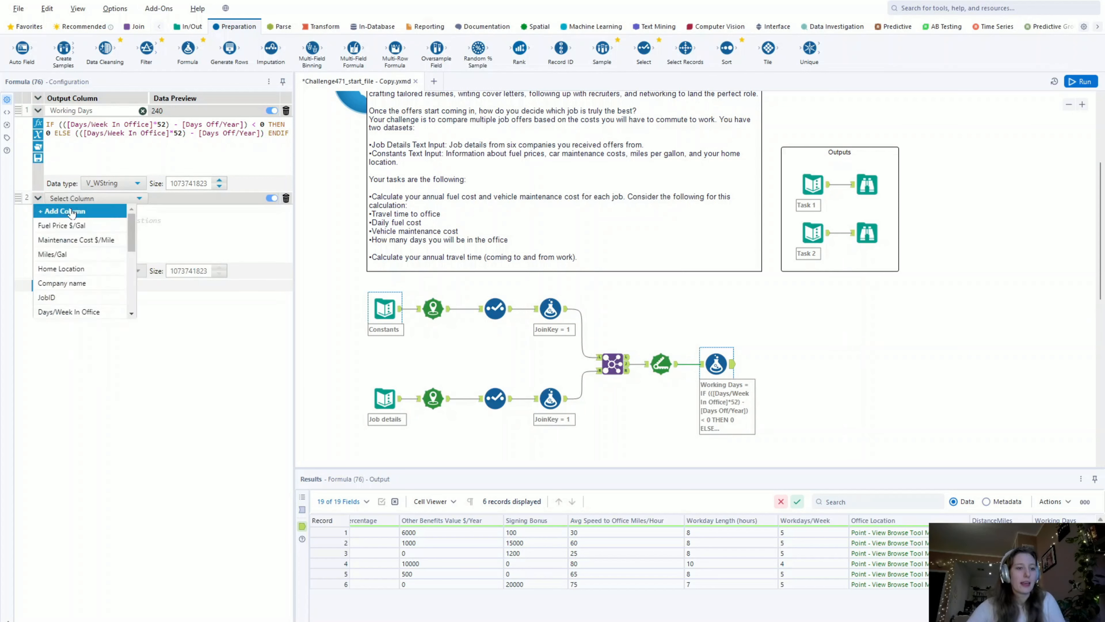
{"action": "left_click", "coordinate": [70, 211]}
{"action": "type", "text": "Annual"}
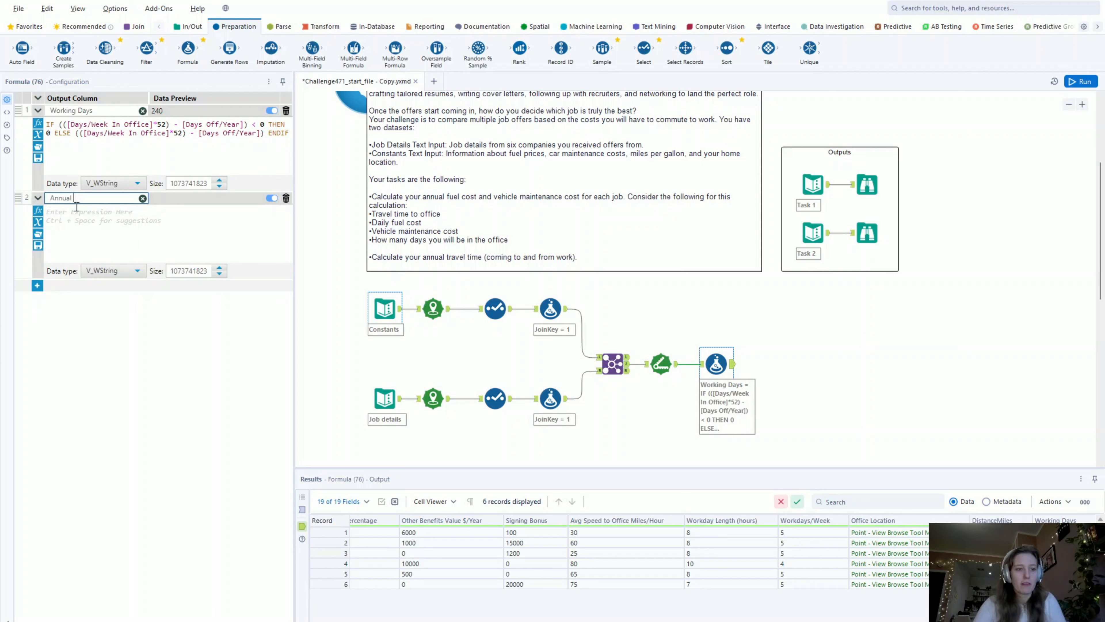
{"action": "type", "text": " Travel Time"}
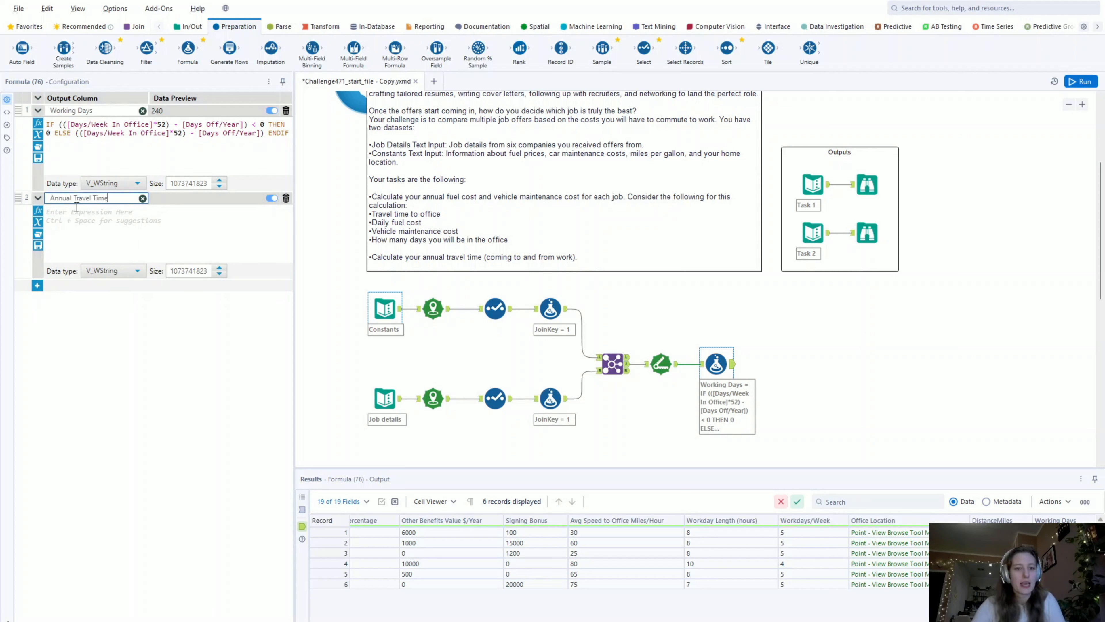
- Enter ([DistanceMiles] * 60) in parentheses as the start of the Annual Travel Time expression
{"action": "left_click", "coordinate": [129, 224]}
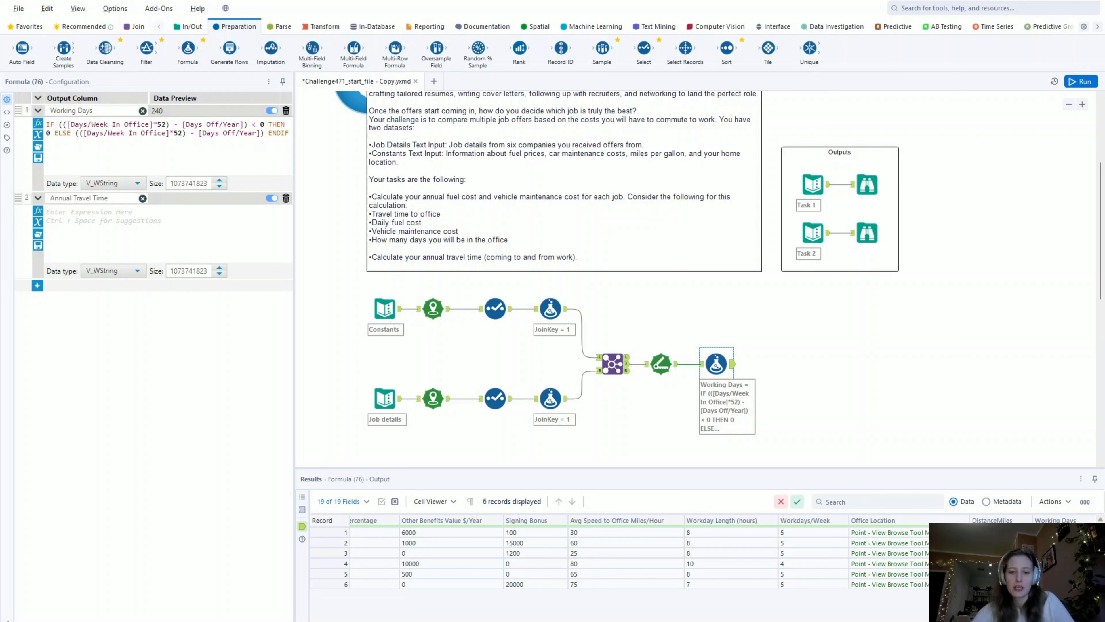
{"action": "scroll", "coordinate": [731, 597], "scroll_direction": "left", "scroll_amount": 1}
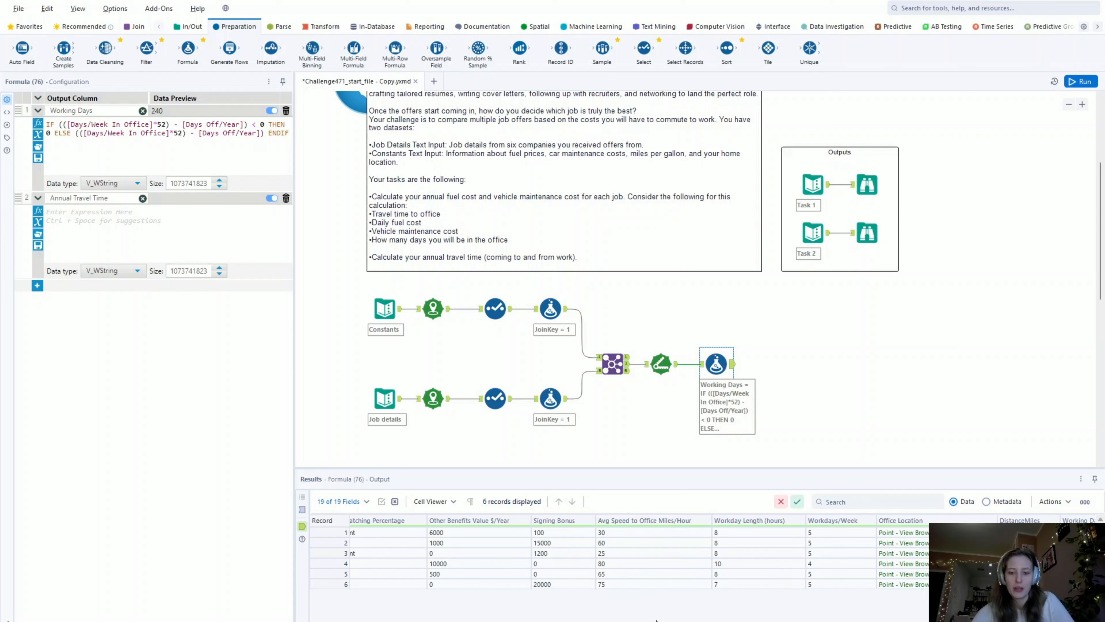
{"action": "scroll", "coordinate": [609, 553], "scroll_direction": "right", "scroll_amount": 1}
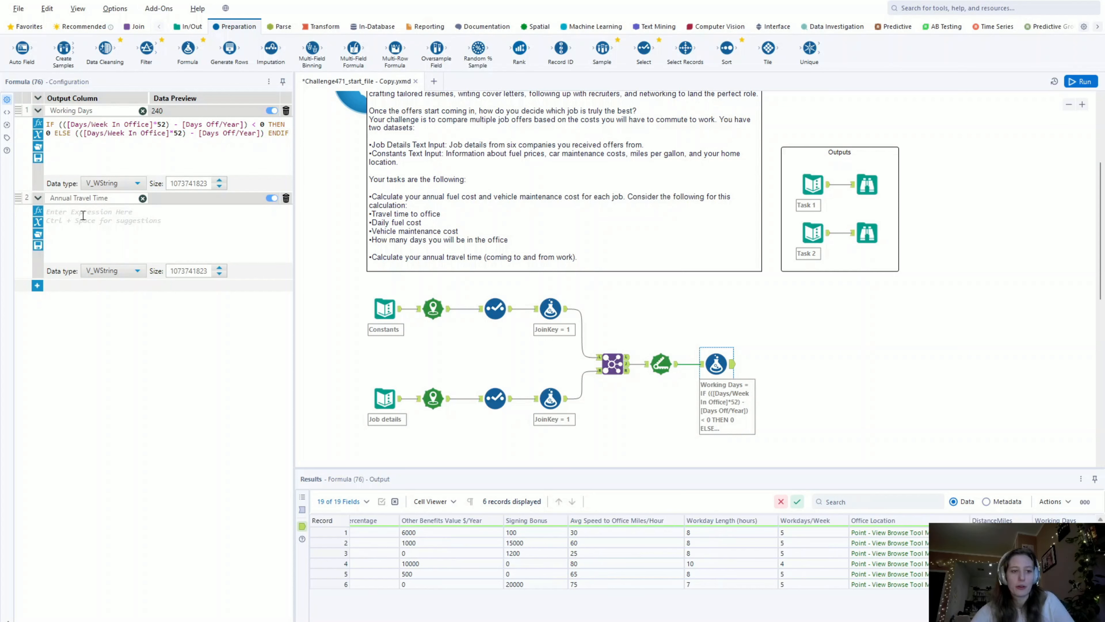
{"action": "type", "text": "distan"}
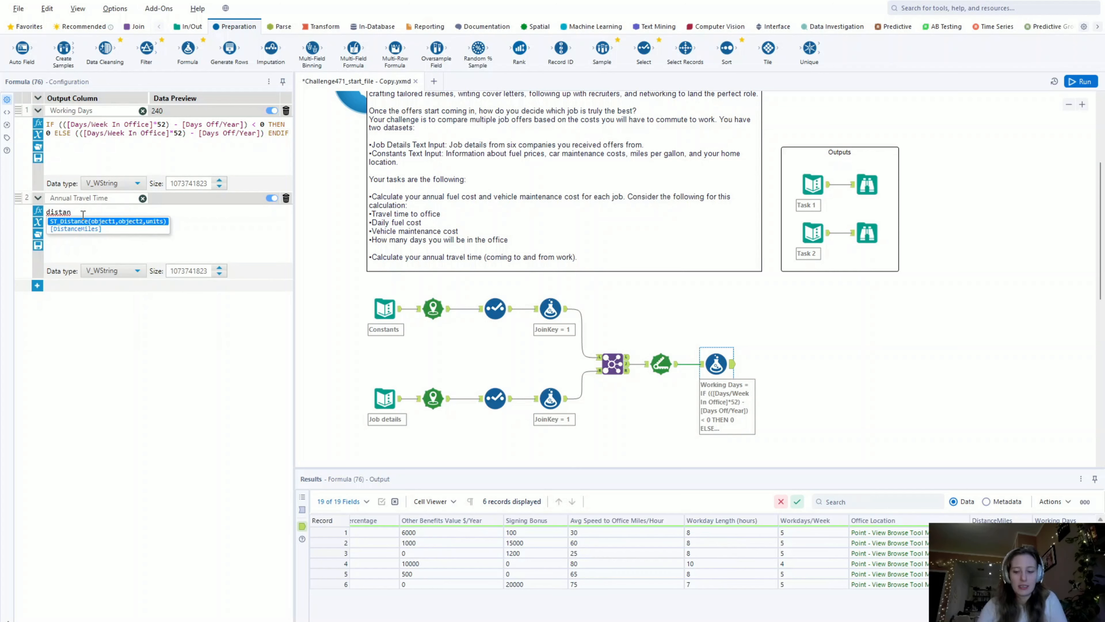
{"action": "key", "text": "Down"}
{"action": "key", "text": "Return"}
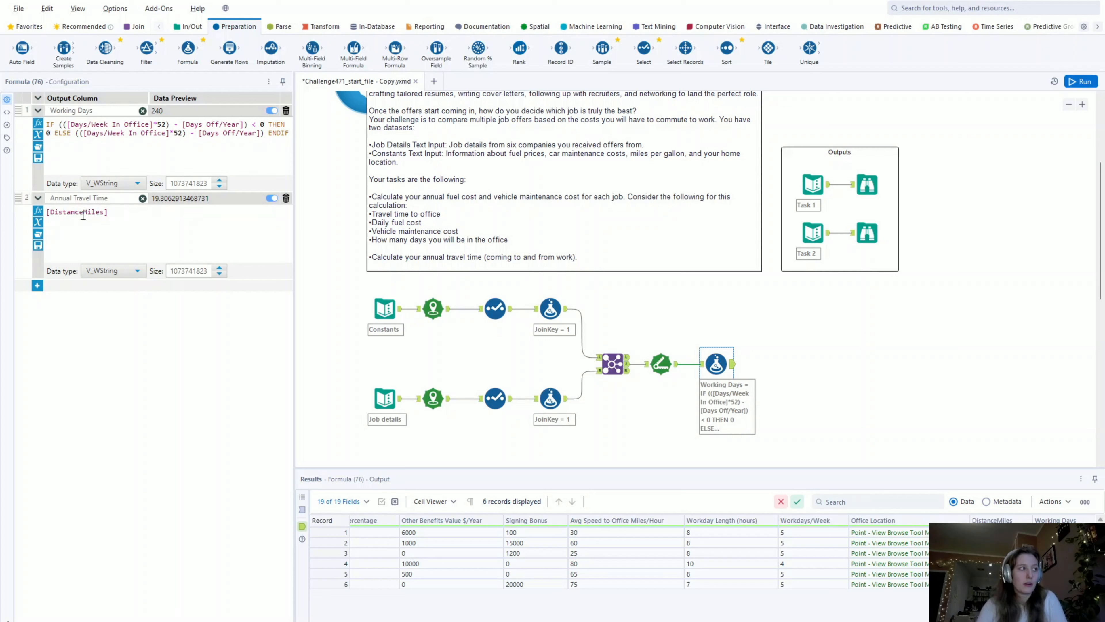
{"action": "type", "text": "* 60"}
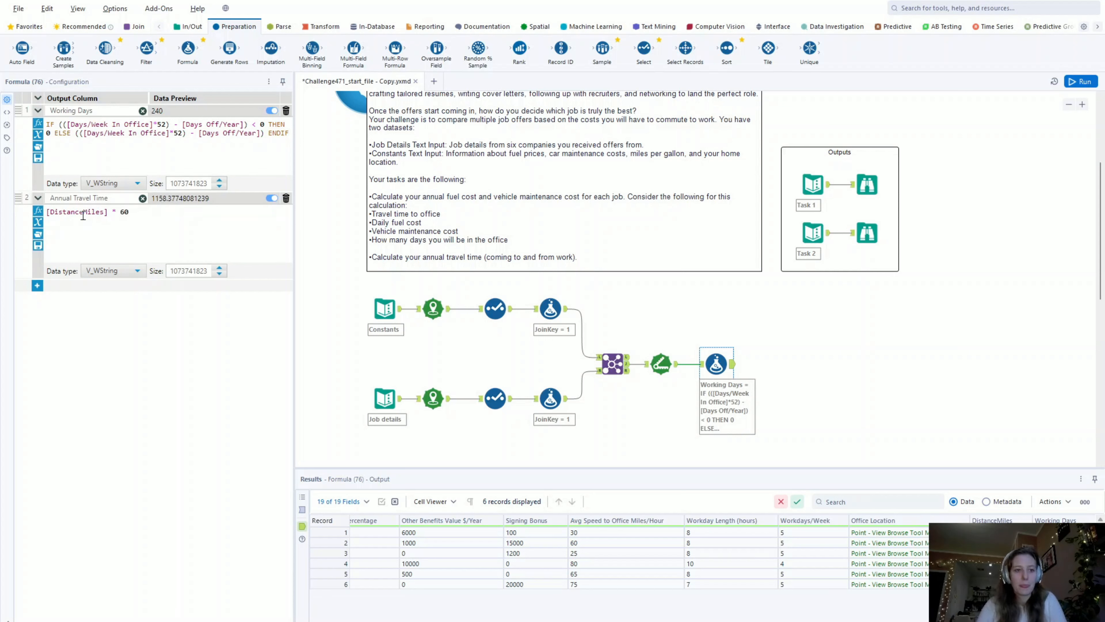
{"action": "type", "text": ")"}
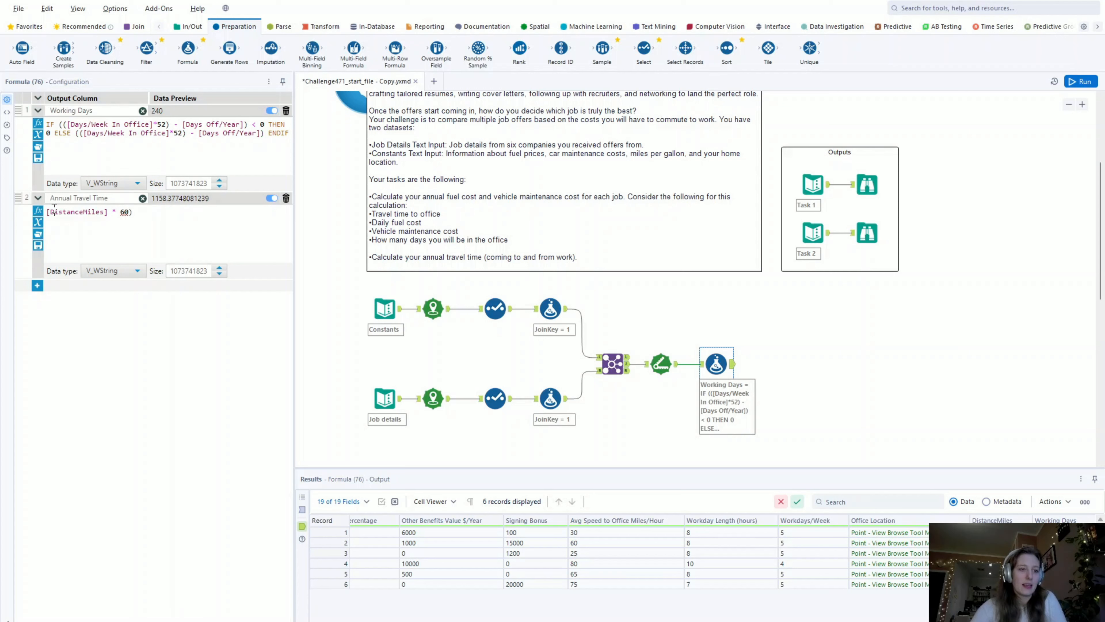
{"action": "left_click", "coordinate": [46, 212]}
{"action": "type", "text": "("}
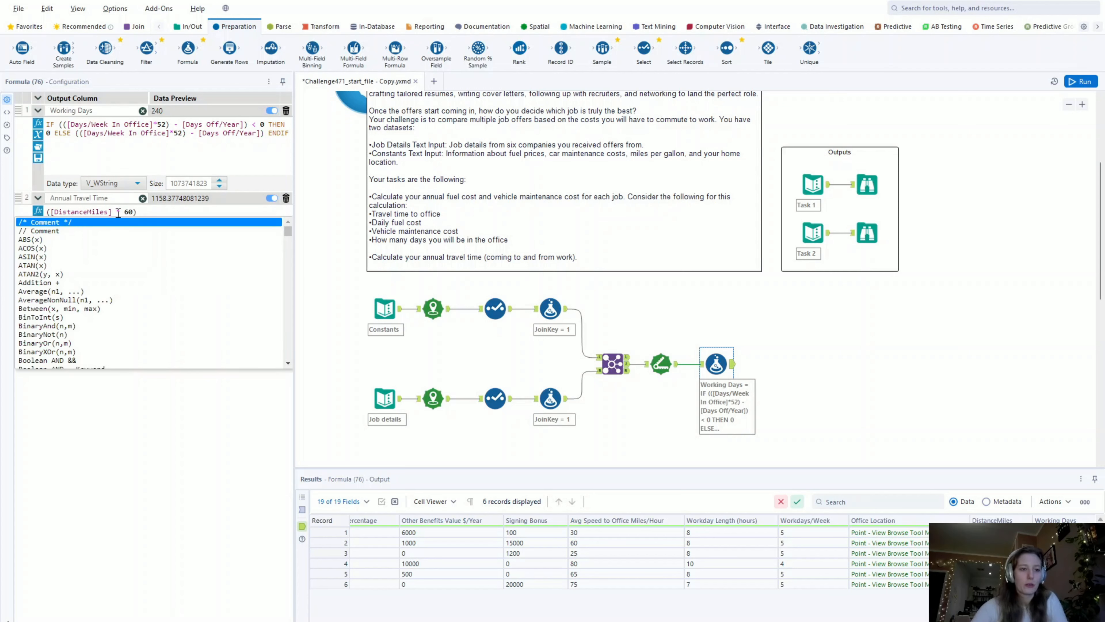
- Divide the Annual Travel Time expression by [Avg Speed to Office Miles/Hour] and run the workflow
{"action": "left_click", "coordinate": [160, 212]}
{"action": "type", "text": "/"}
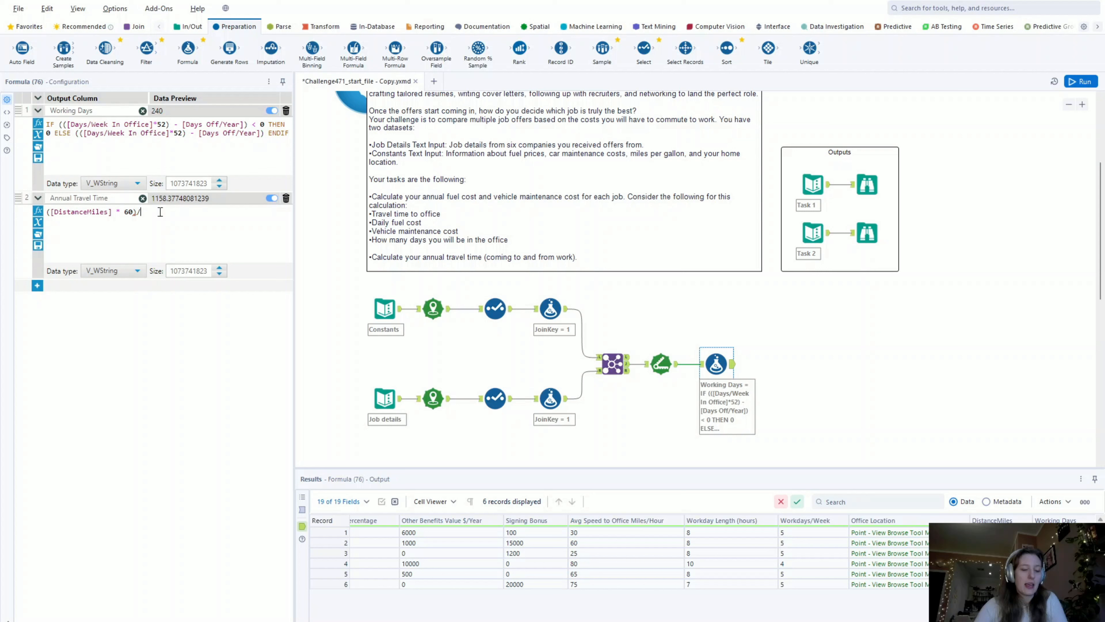
{"action": "type", "text": "avg"}
{"action": "left_click", "coordinate": [178, 224]}
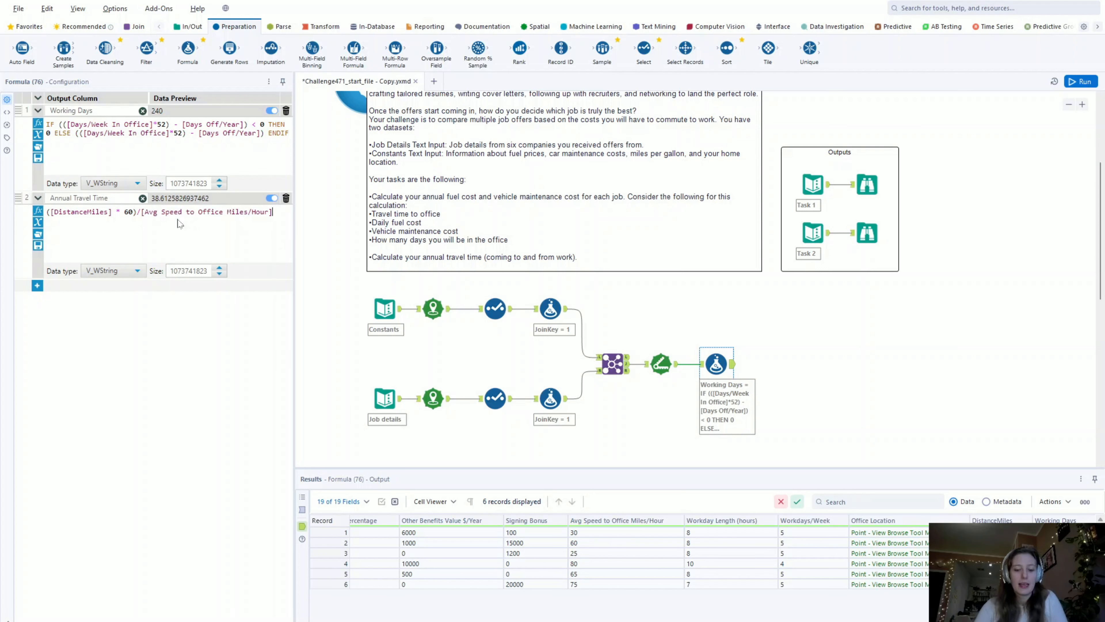
{"action": "left_click", "coordinate": [1081, 82]}
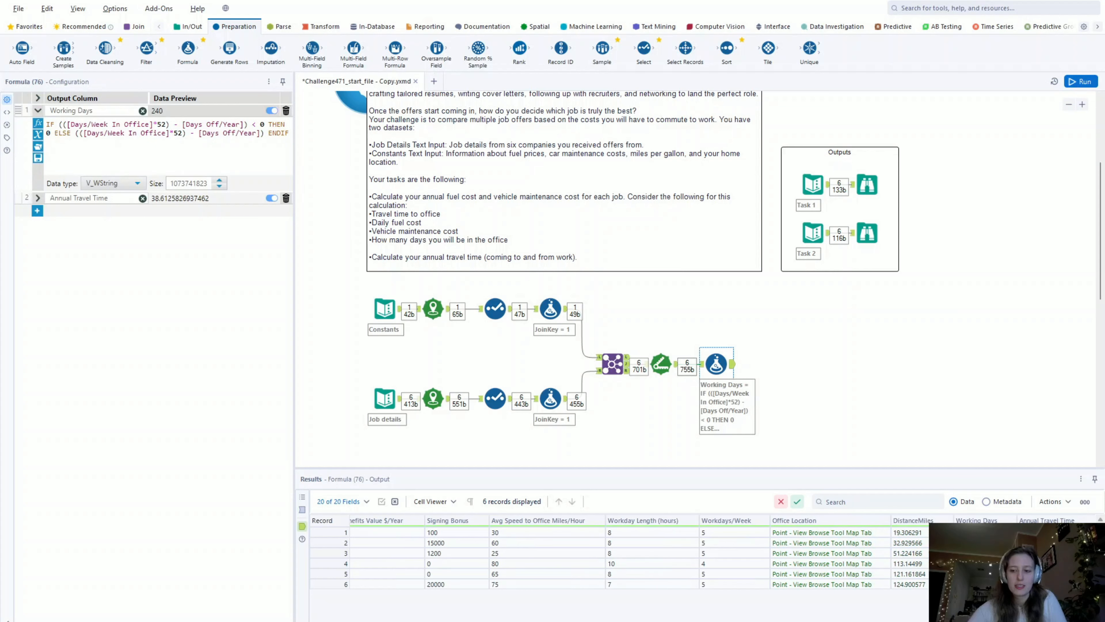
{"action": "left_click", "coordinate": [330, 532]}
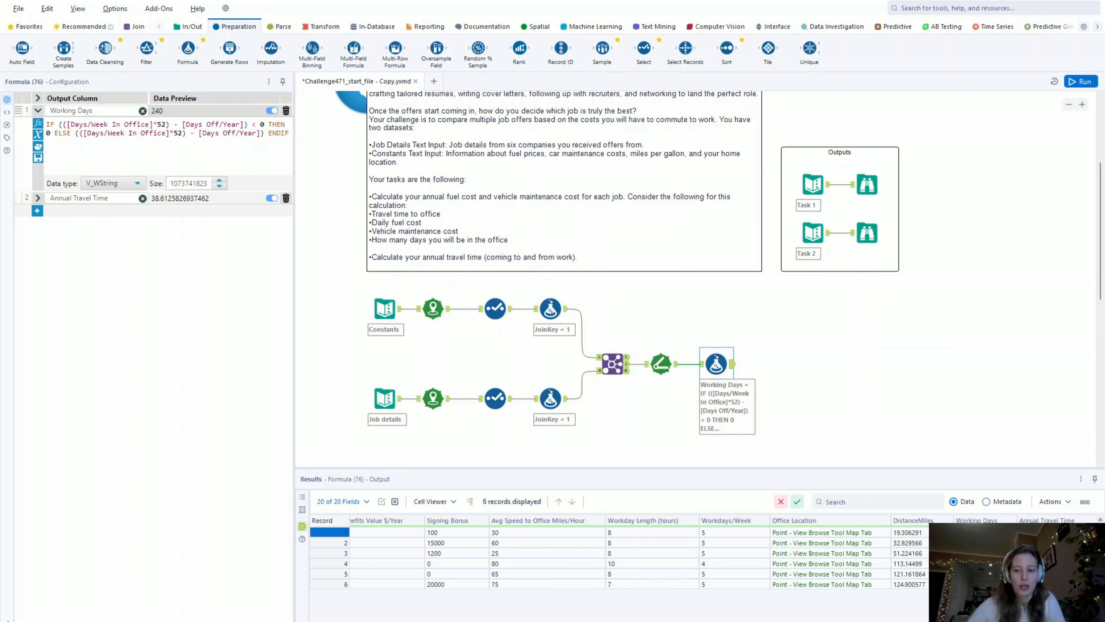
- Wrap the whole Annual Travel Time calculation in parentheses and multiply it by [Working Days] on a new line
{"action": "left_click", "coordinate": [38, 198]}
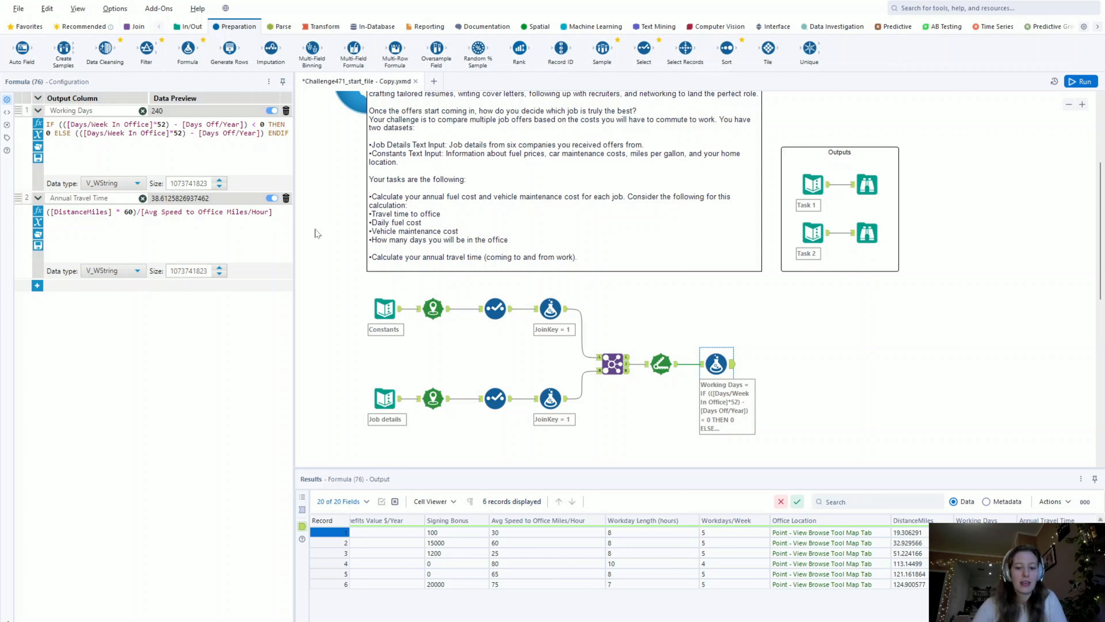
{"action": "type", "text": ")"}
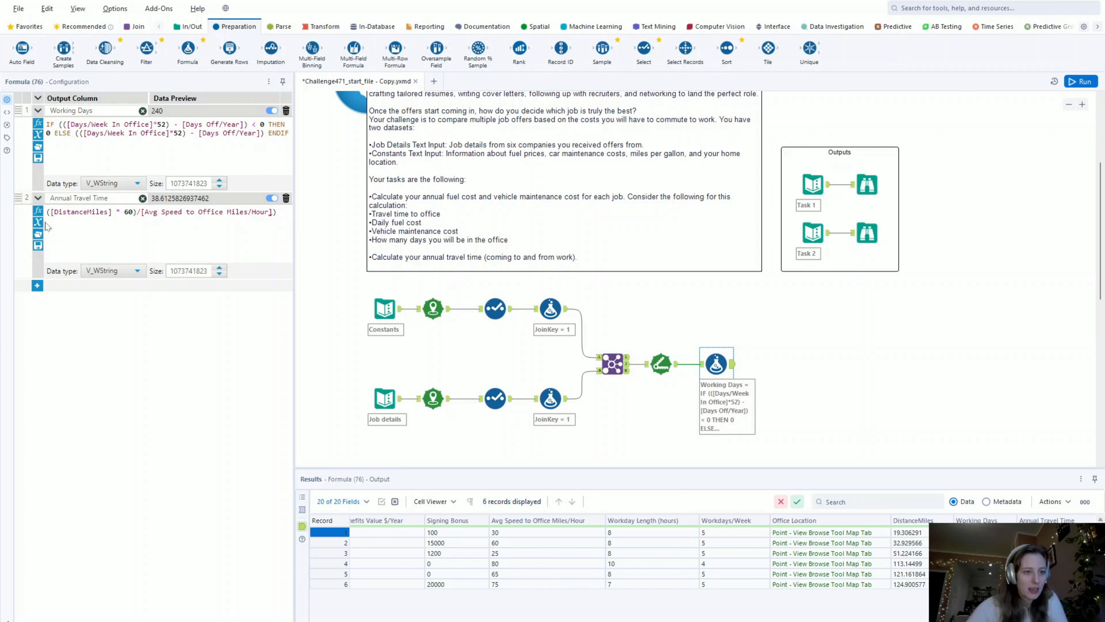
{"action": "left_click", "coordinate": [51, 213]}
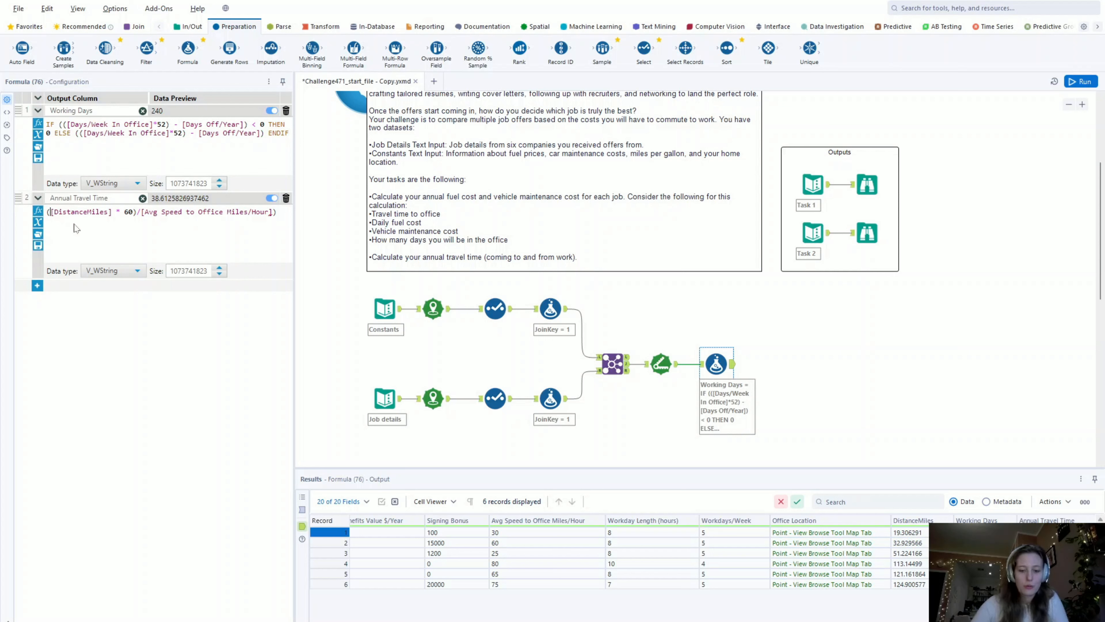
{"action": "type", "text": "("}
{"action": "left_click", "coordinate": [281, 211]}
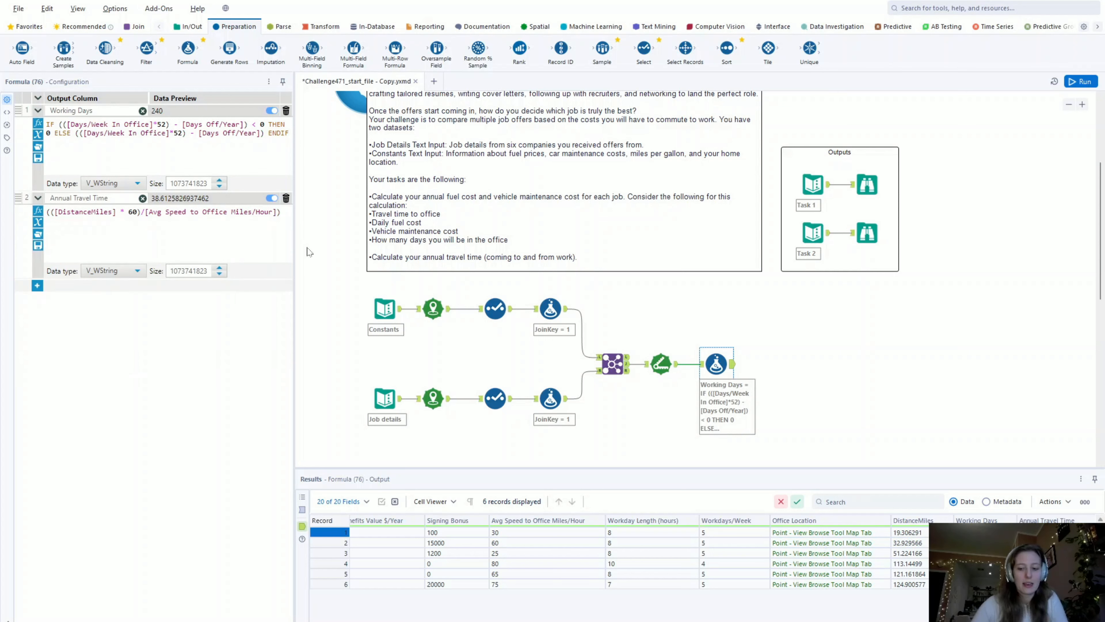
{"action": "key", "text": "Return"}
{"action": "type", "text": "* worki"}
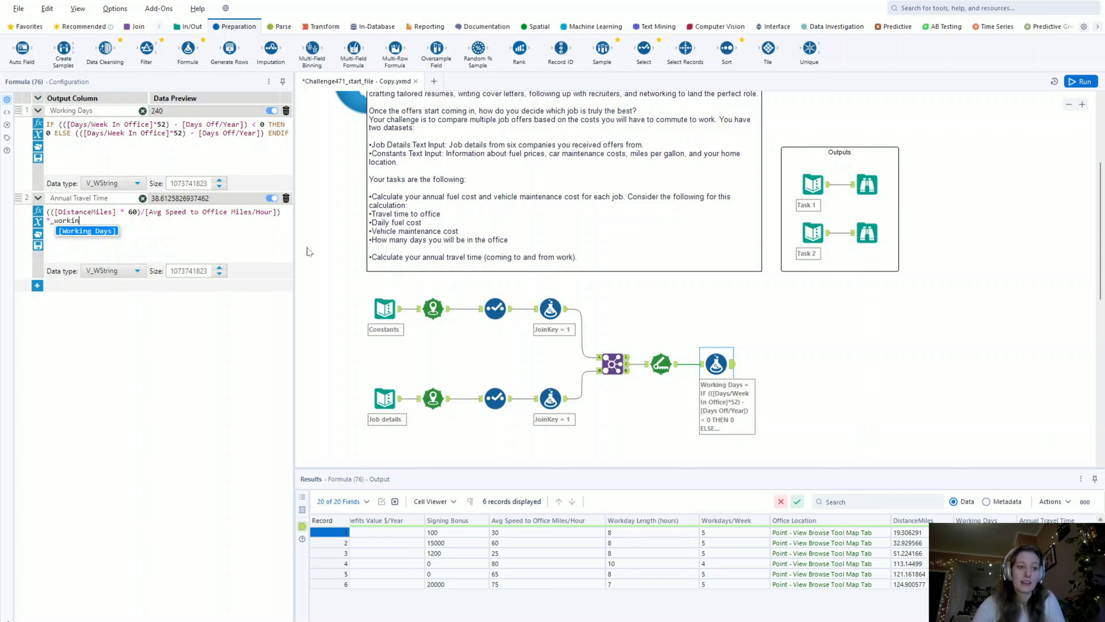
{"action": "type", "text": "n"}
{"action": "left_click", "coordinate": [99, 231]}
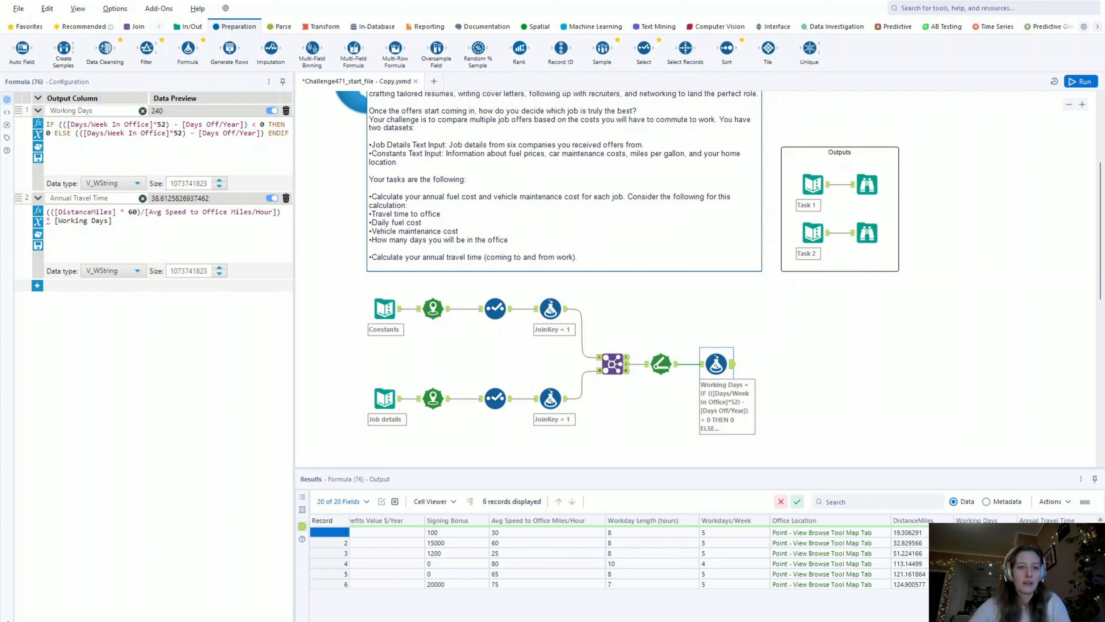
- Set the Working Days column's data type to Double, run the workflow and expand the Annual Travel Time expression
{"action": "left_click", "coordinate": [112, 183]}
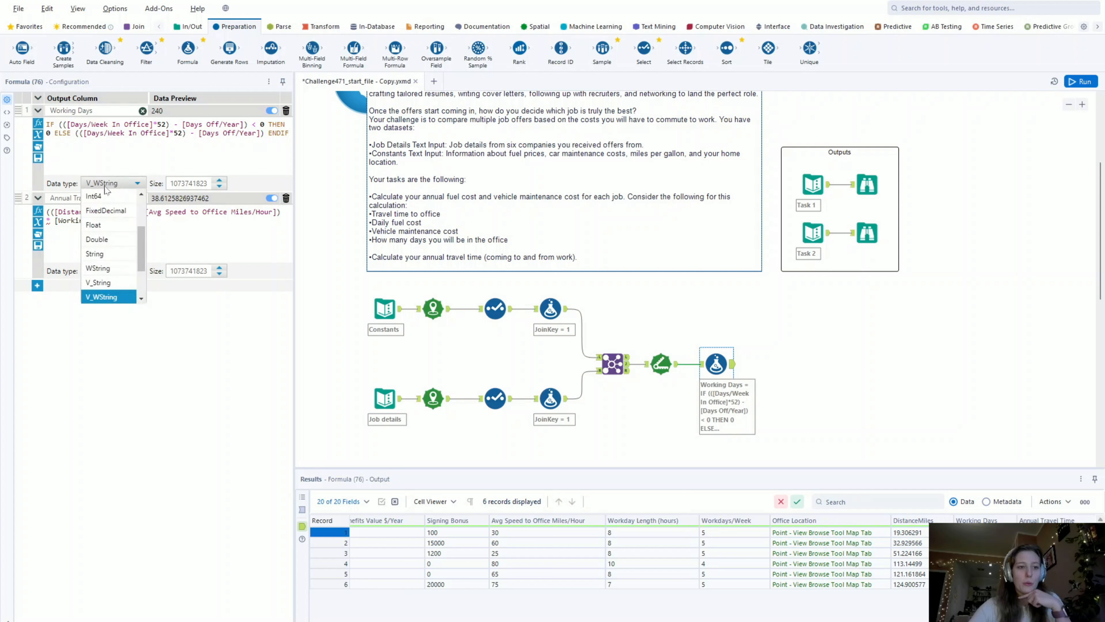
{"action": "left_click", "coordinate": [117, 238]}
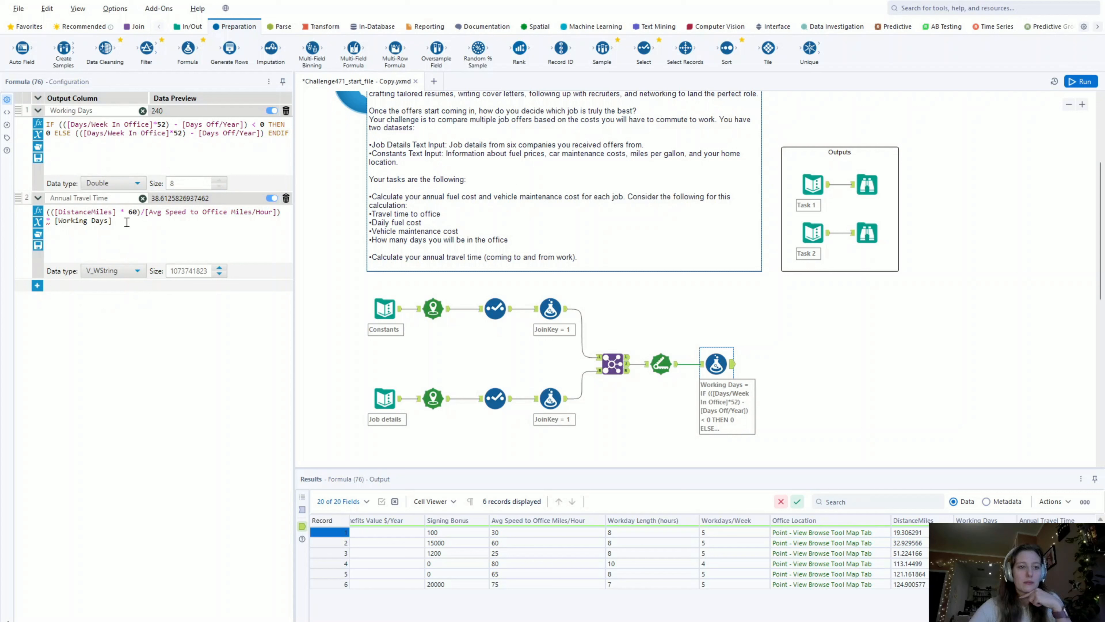
{"action": "left_click", "coordinate": [1080, 81]}
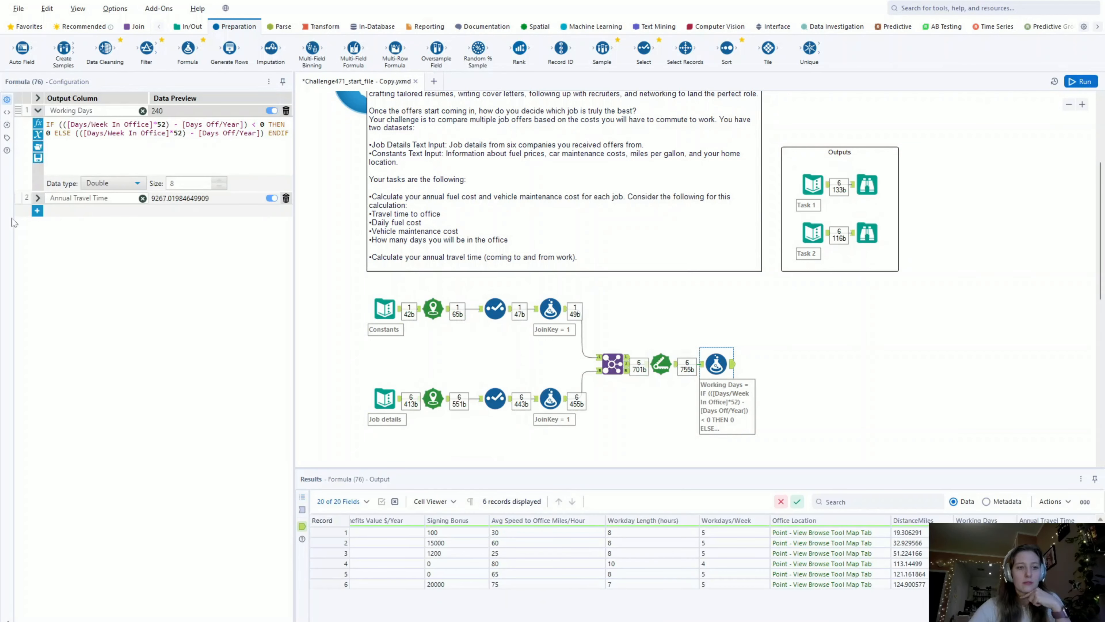
{"action": "left_click", "coordinate": [37, 198]}
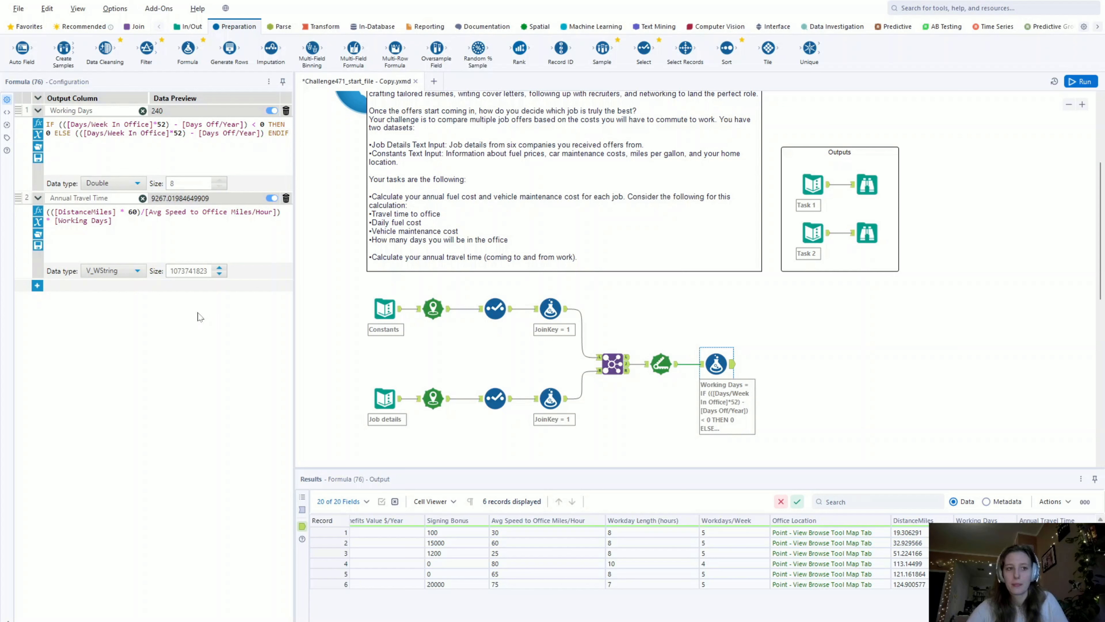
- Add a third output column to the Formula tool and name it How many Gallons?
{"action": "left_click", "coordinate": [37, 286]}
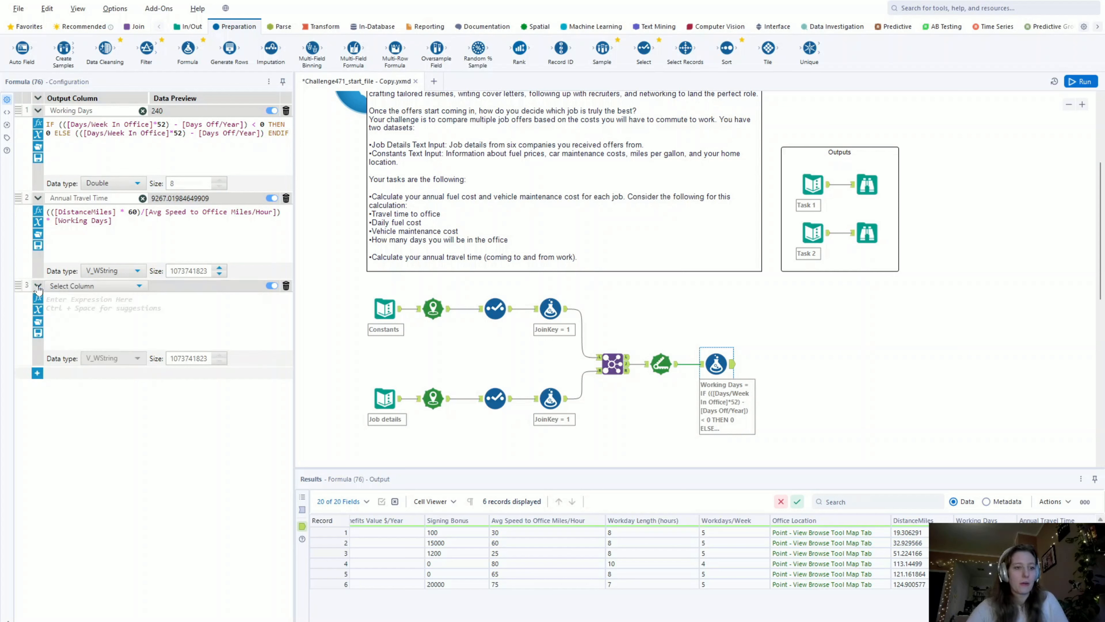
{"action": "left_click", "coordinate": [76, 287]}
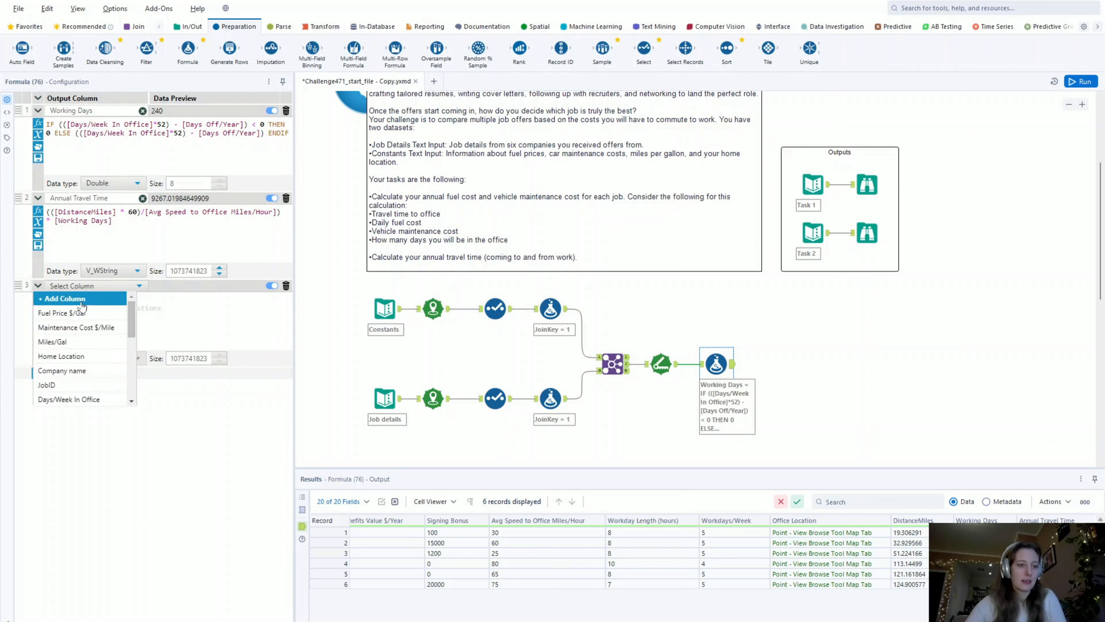
{"action": "left_click", "coordinate": [82, 300]}
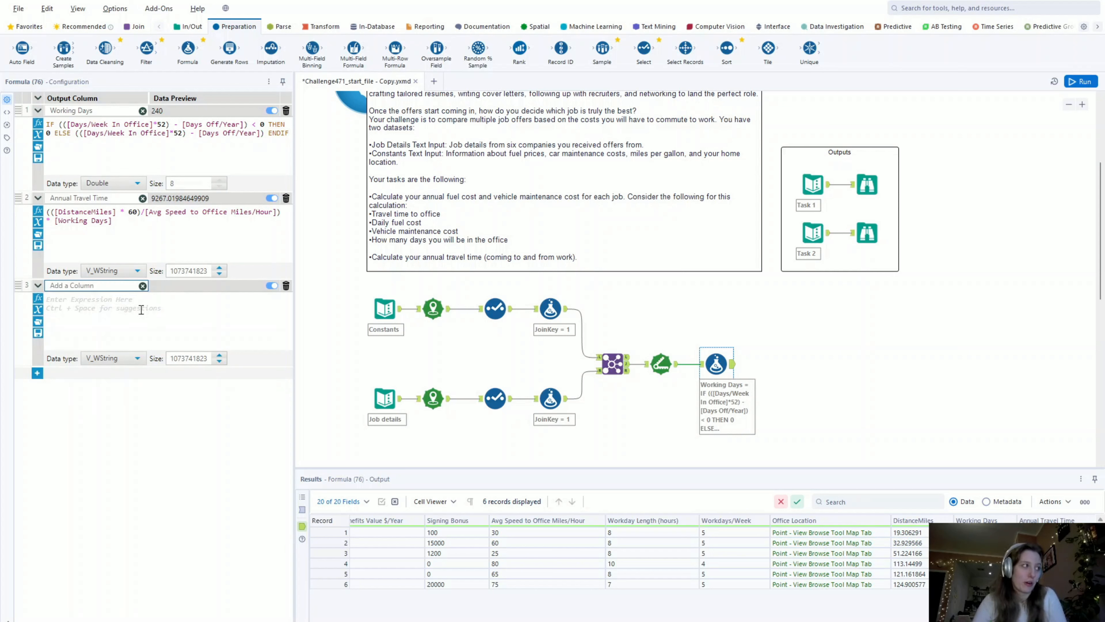
{"action": "type", "text": "HOw man"}
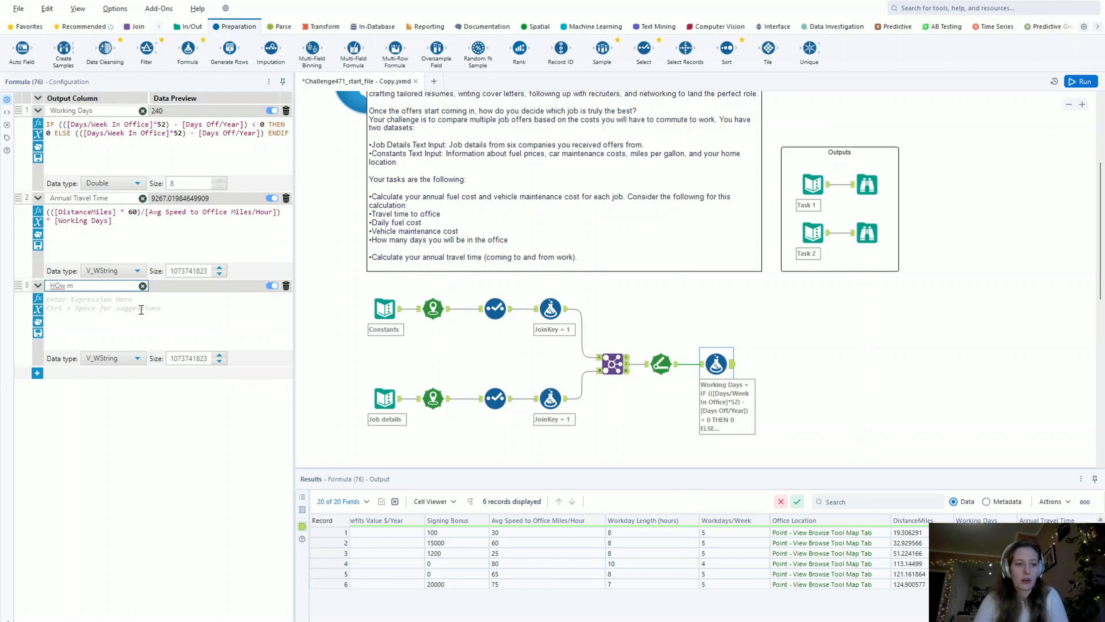
{"action": "key", "text": "BackSpace"}
{"action": "key", "text": "BackSpace"}
{"action": "key", "text": "BackSpace"}
{"action": "key", "text": "BackSpace"}
{"action": "type", "text": "ow mna"}
{"action": "type", "text": "y Gallons?"}
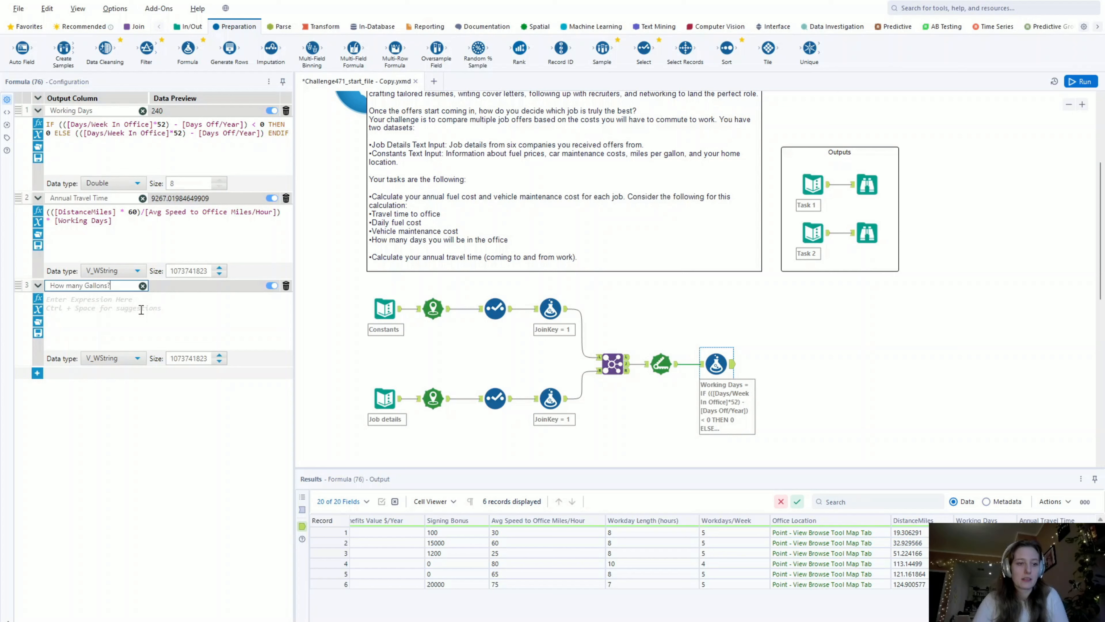
- Enter [DistanceMiles]/[Miles/Gal] as the expression for the How many Gallons? column
{"action": "left_click", "coordinate": [141, 309]}
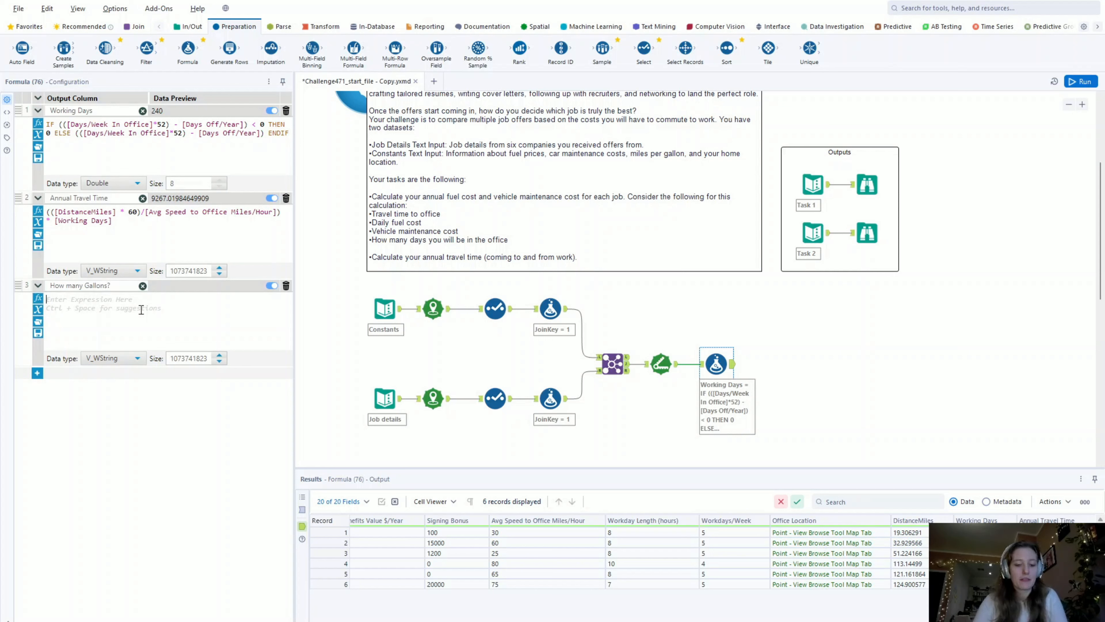
{"action": "type", "text": "dist"}
{"action": "left_click", "coordinate": [142, 314]}
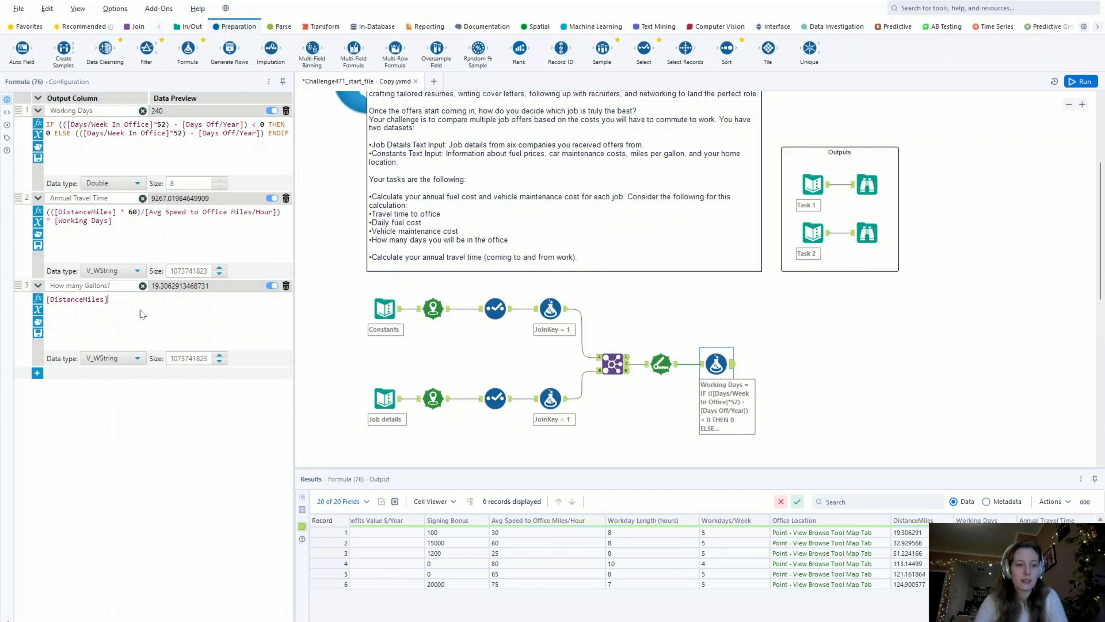
{"action": "type", "text": "/mil"}
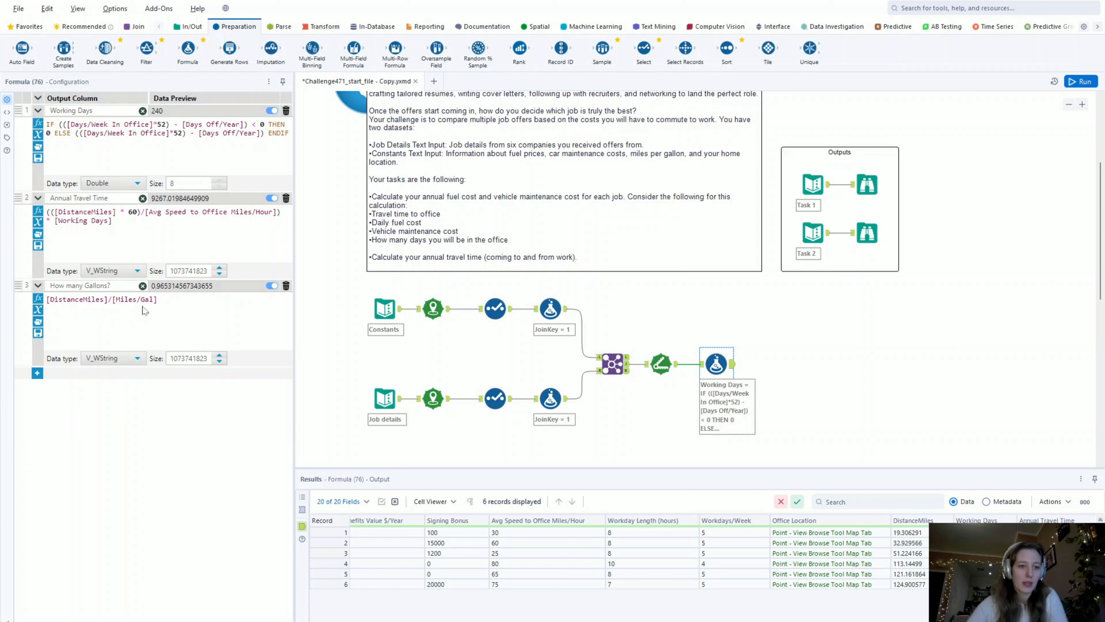
- Add a fourth output column to the Formula tool and name it Daily Fuel Cost
{"action": "left_click", "coordinate": [37, 374]}
{"action": "left_click", "coordinate": [57, 375]}
{"action": "left_click", "coordinate": [77, 377]}
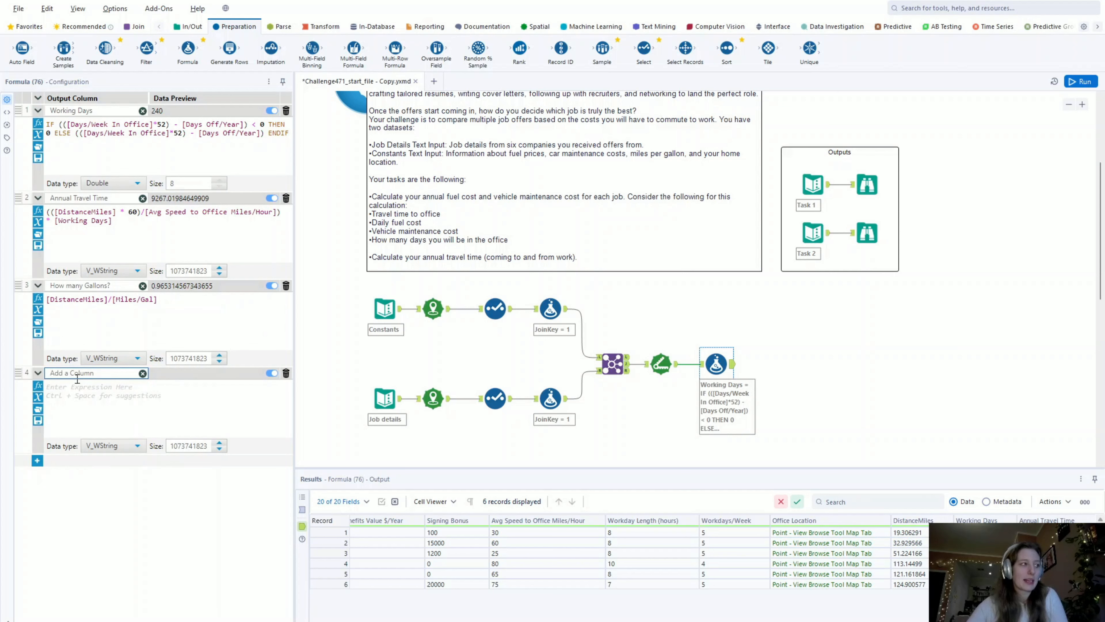
{"action": "type", "text": "Daily"}
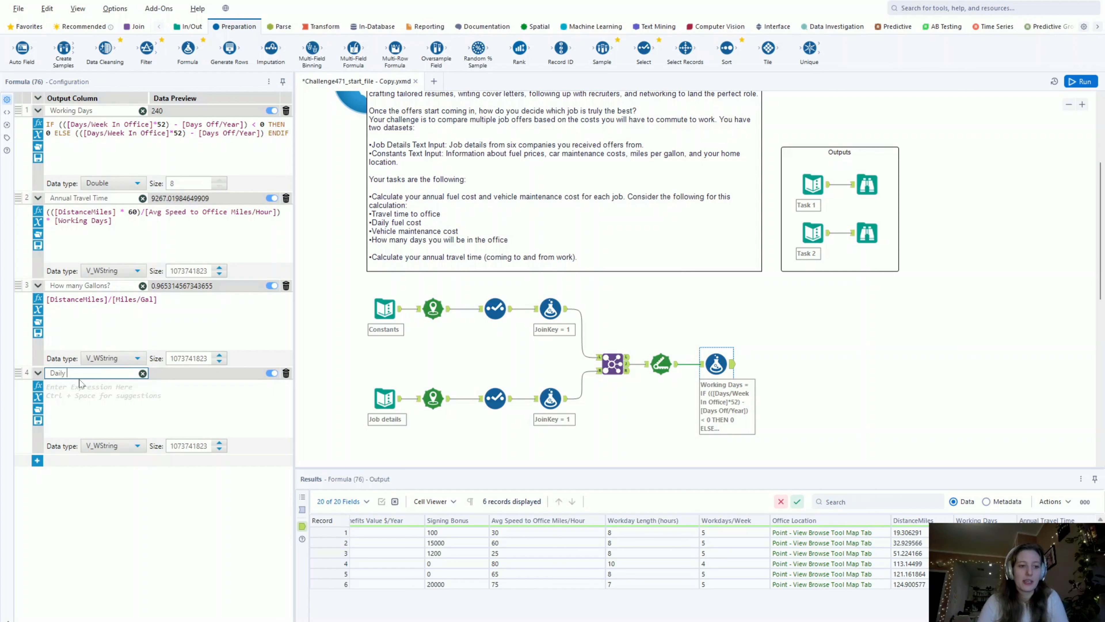
{"action": "type", "text": " Fuel"}
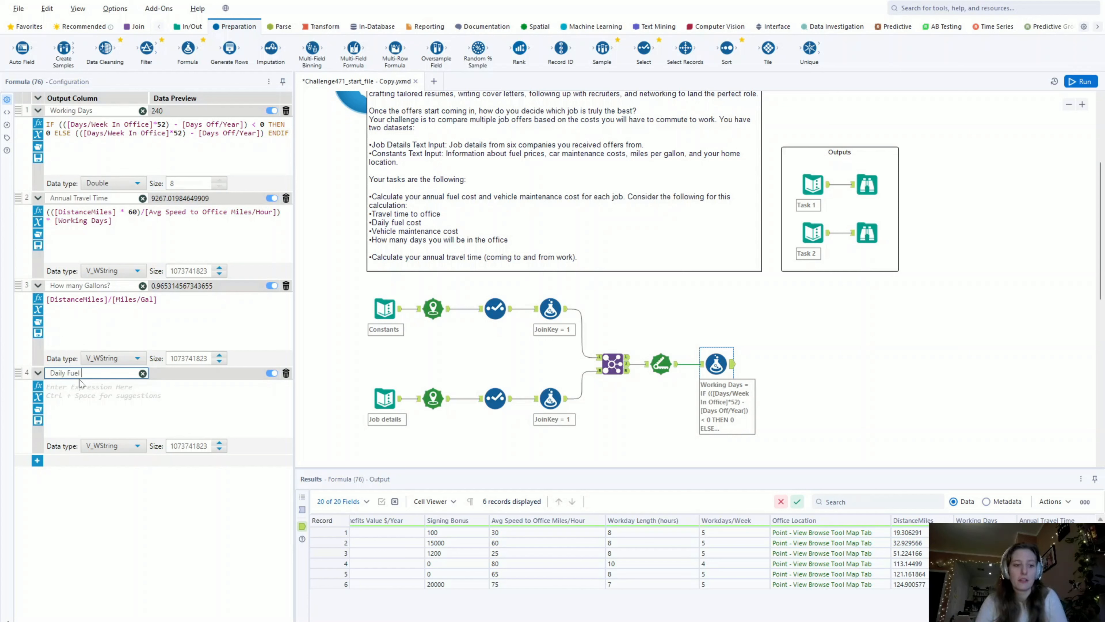
{"action": "type", "text": " Cost"}
- Enter [How many Gallons?] * [Fuel Price $/Gal] as the expression for the Daily Fuel Cost column
{"action": "left_click", "coordinate": [82, 394]}
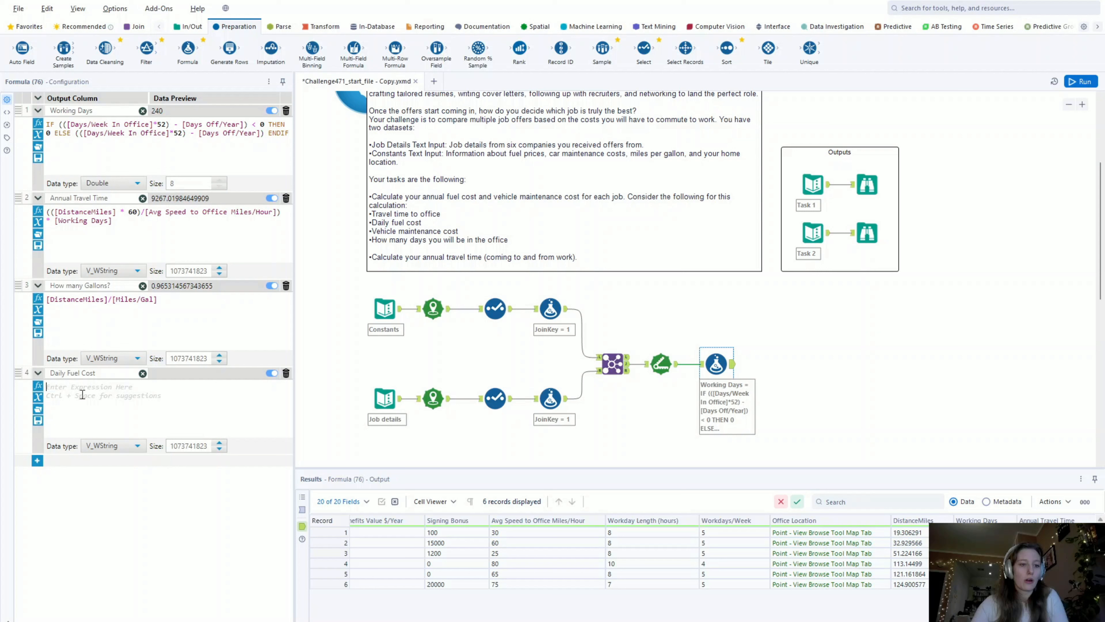
{"action": "type", "text": "how"}
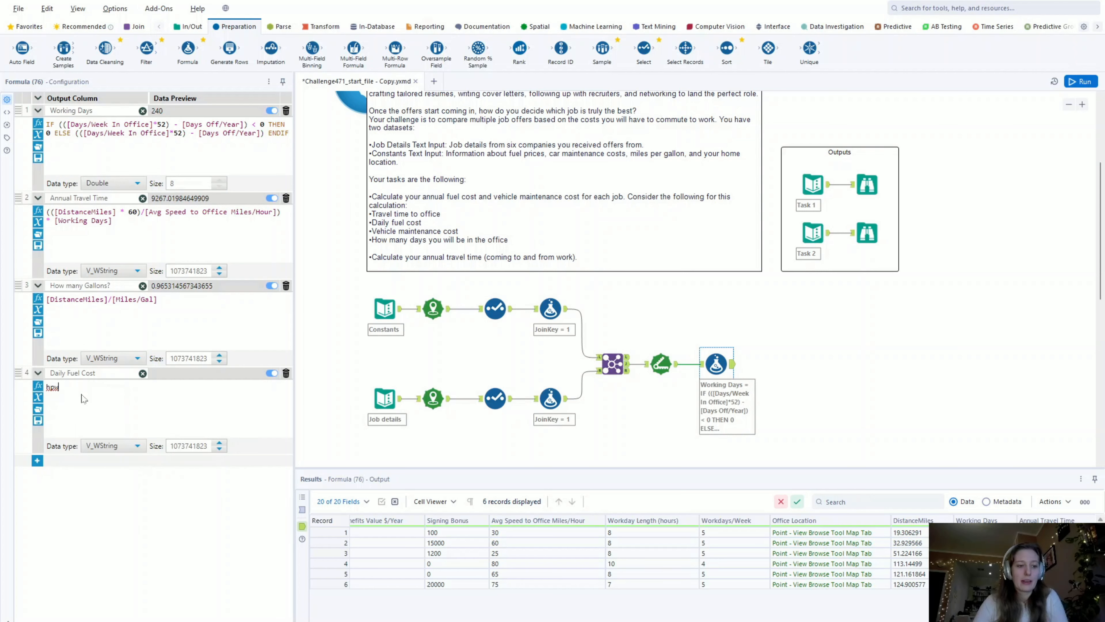
{"action": "type", "text": " [How man"}
{"action": "key", "text": "Return"}
{"action": "left_click_drag", "start_coordinate": [63, 387], "coordinate": [45, 388]}
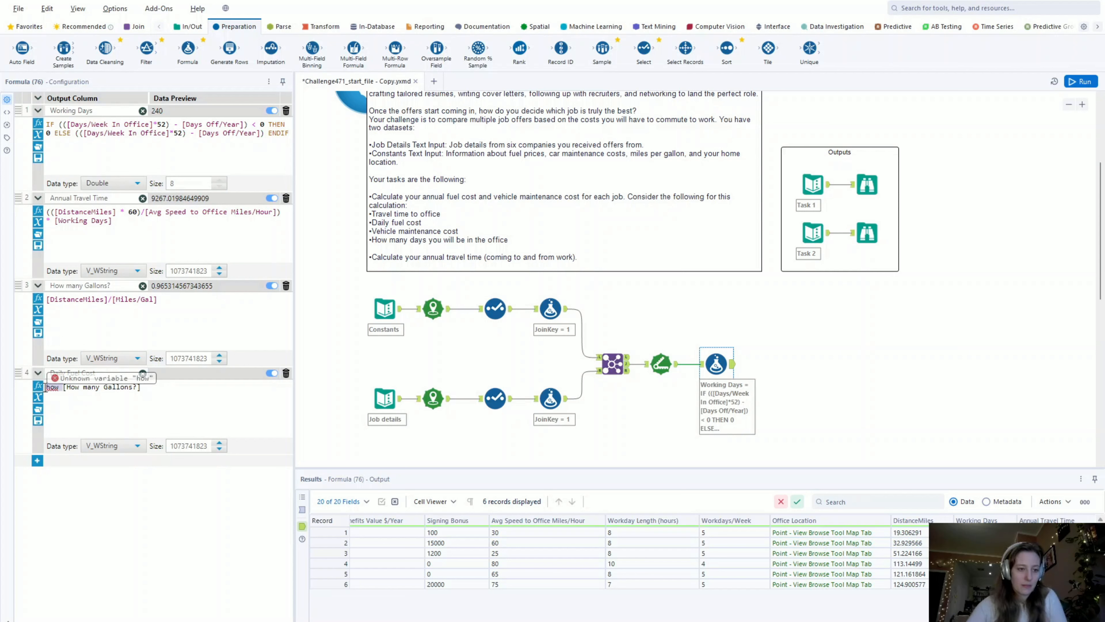
{"action": "key", "text": "BackSpace"}
{"action": "left_click", "coordinate": [163, 389]}
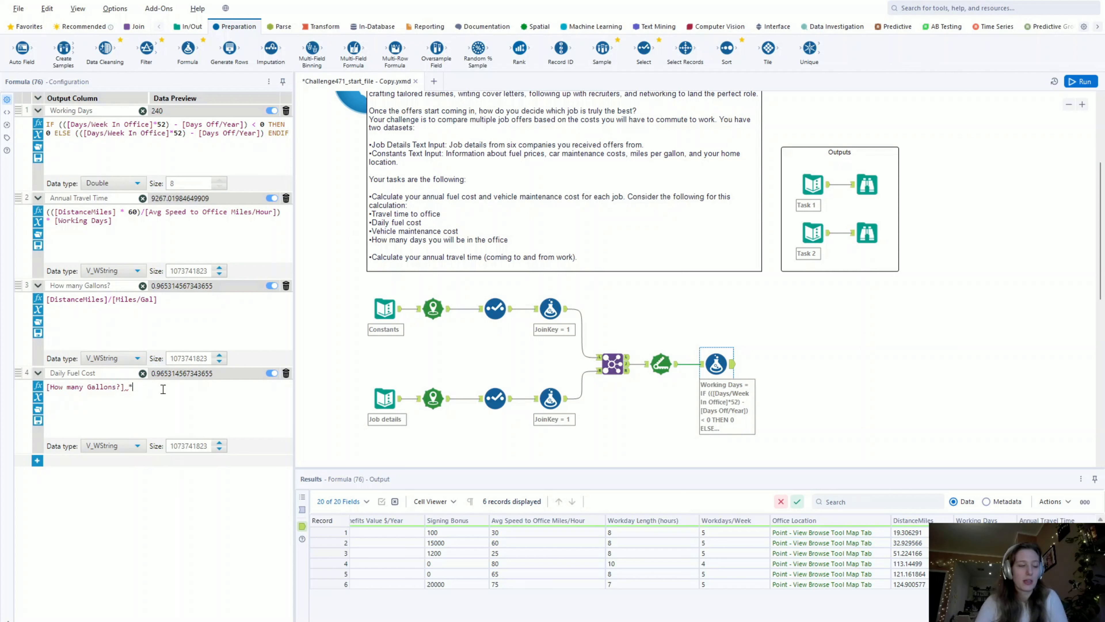
{"action": "type", "text": "* fuel"}
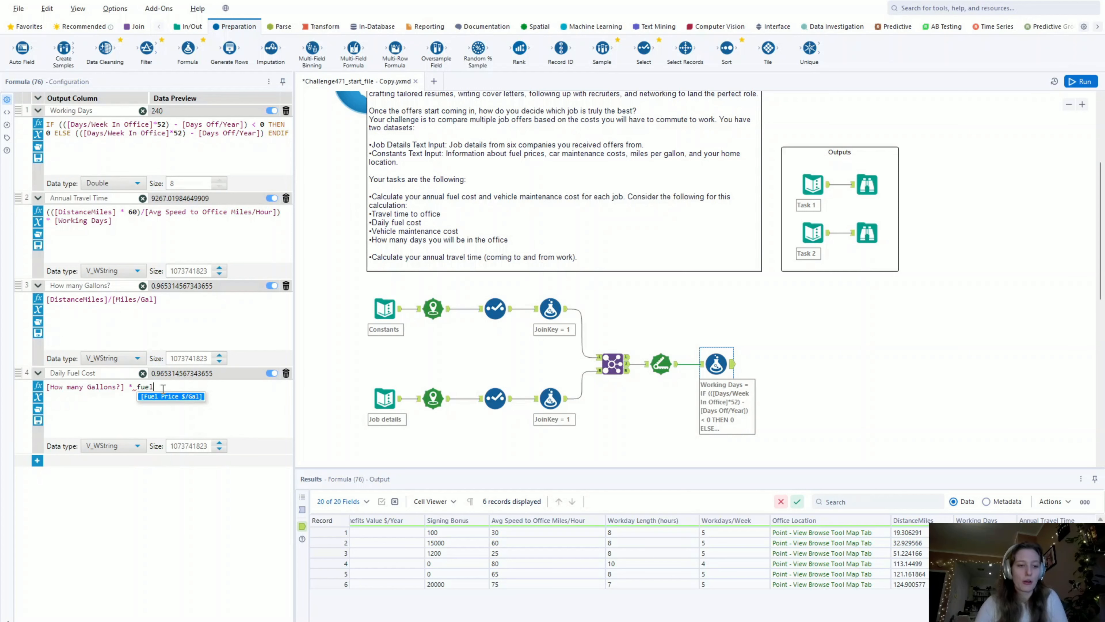
{"action": "left_click", "coordinate": [165, 397]}
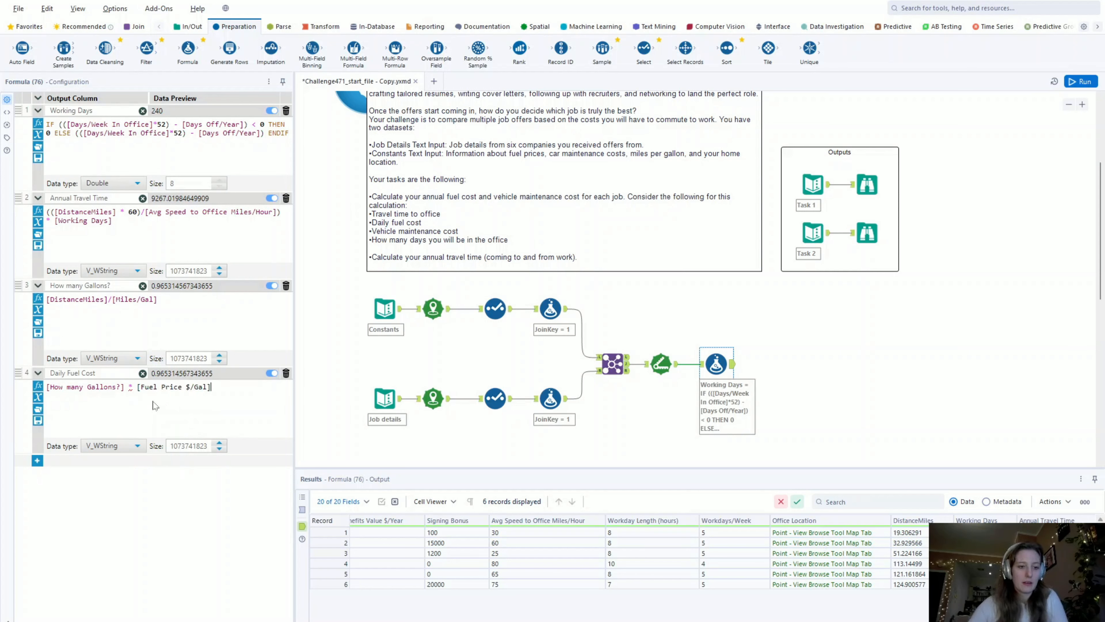
- Set the data type of the How many Gallons? and Annual Travel Time columns to Double
{"action": "left_click", "coordinate": [113, 358]}
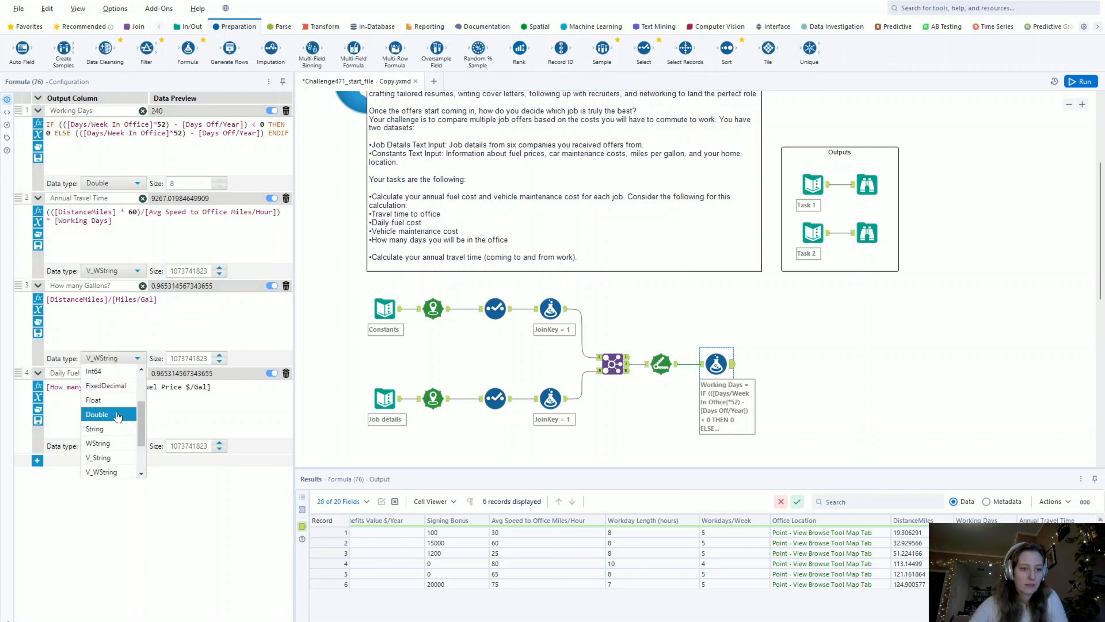
{"action": "left_click", "coordinate": [110, 405]}
{"action": "left_click", "coordinate": [112, 270]}
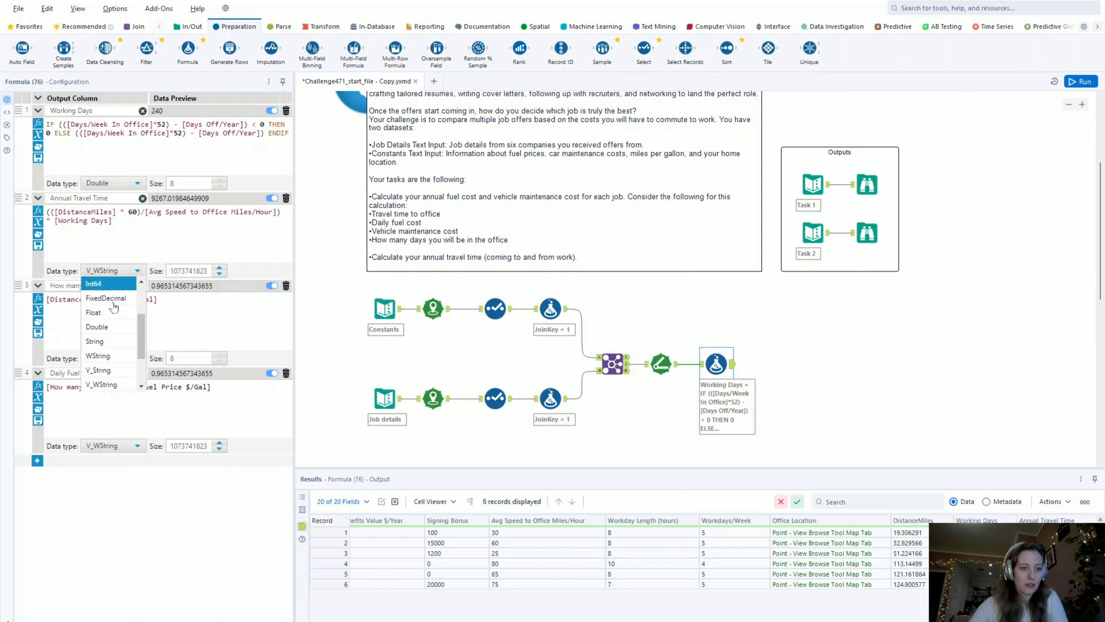
{"action": "left_click", "coordinate": [116, 327]}
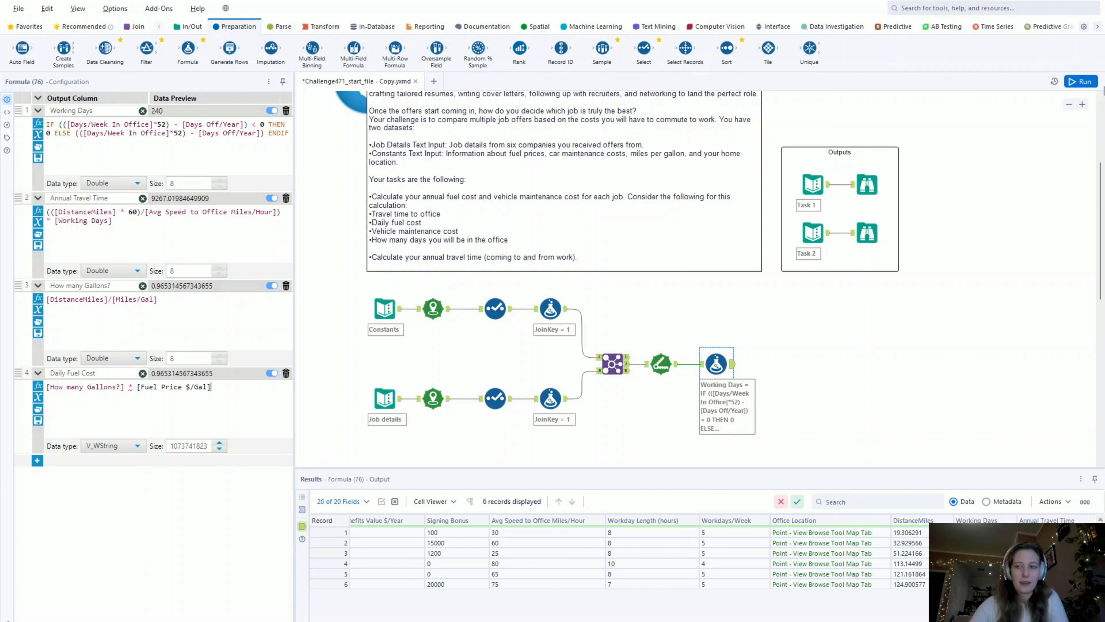
- Run the workflow and expand the Annual Travel Time, How many Gallons? and Daily Fuel Cost expressions again
{"action": "left_click", "coordinate": [1080, 84]}
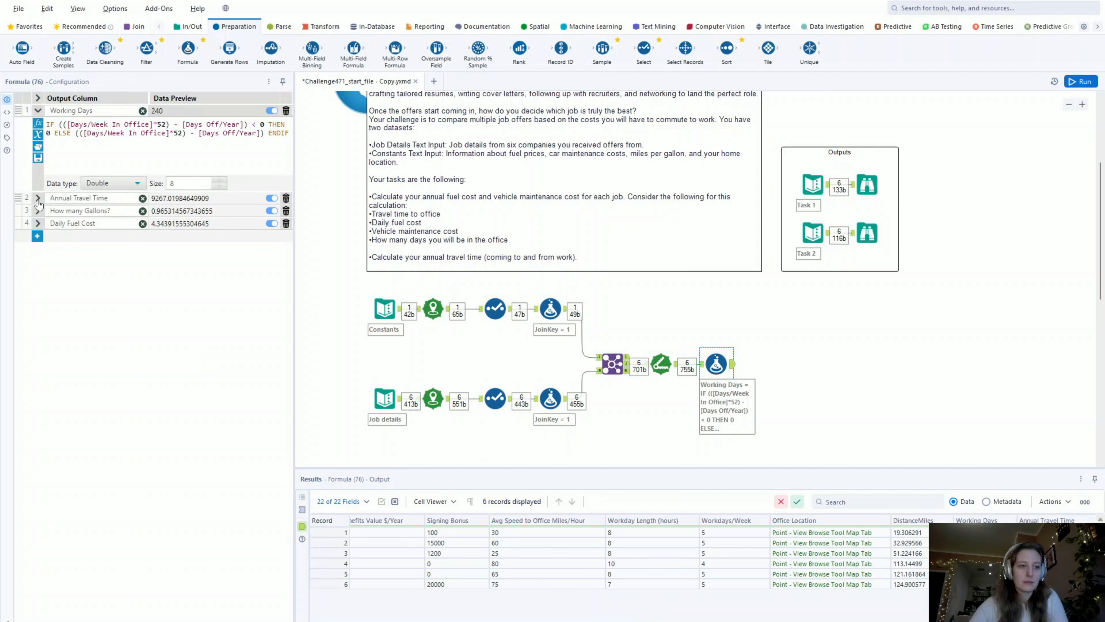
{"action": "left_click", "coordinate": [38, 199]}
{"action": "left_click", "coordinate": [37, 285]}
{"action": "left_click", "coordinate": [38, 373]}
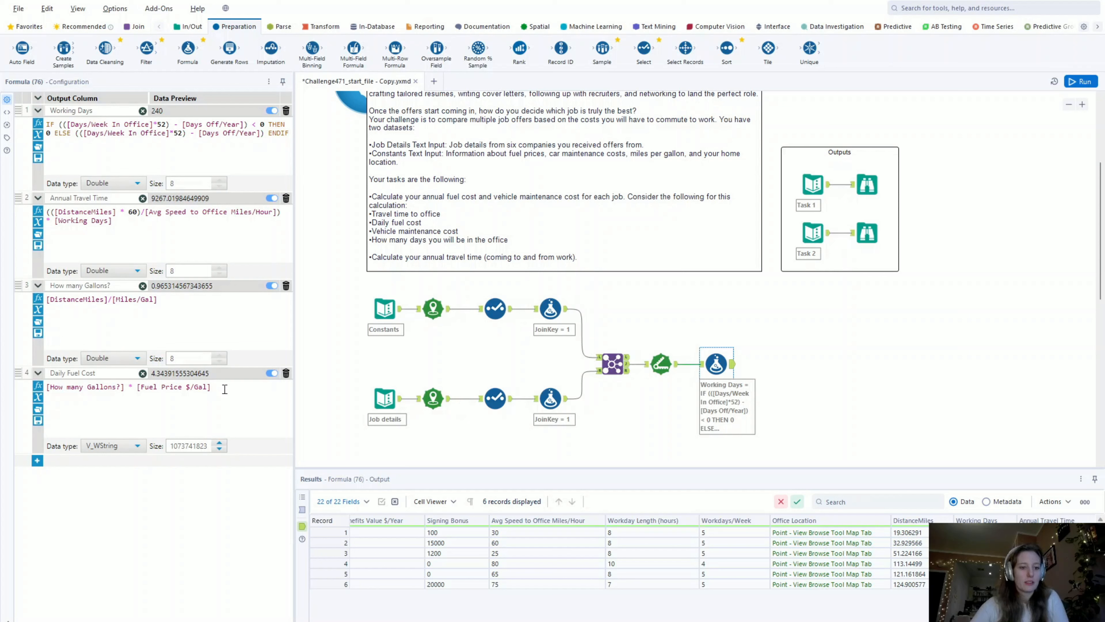
- Add a fifth output column to the Formula tool and name it Annual Fuel Cost
{"action": "left_click", "coordinate": [37, 460]}
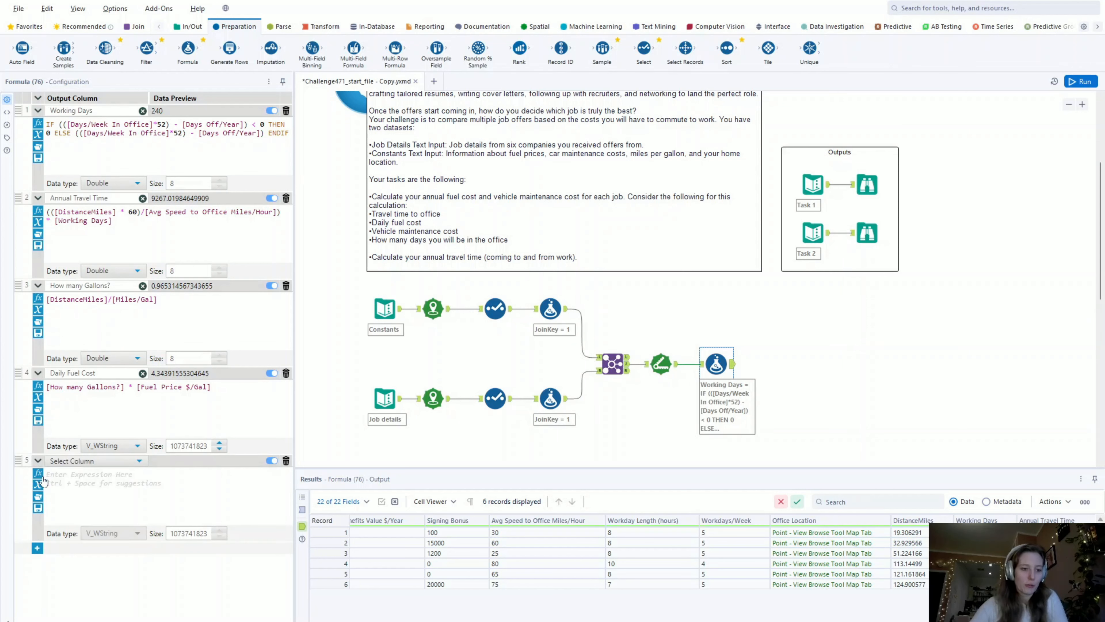
{"action": "left_click", "coordinate": [70, 464]}
{"action": "left_click", "coordinate": [76, 471]}
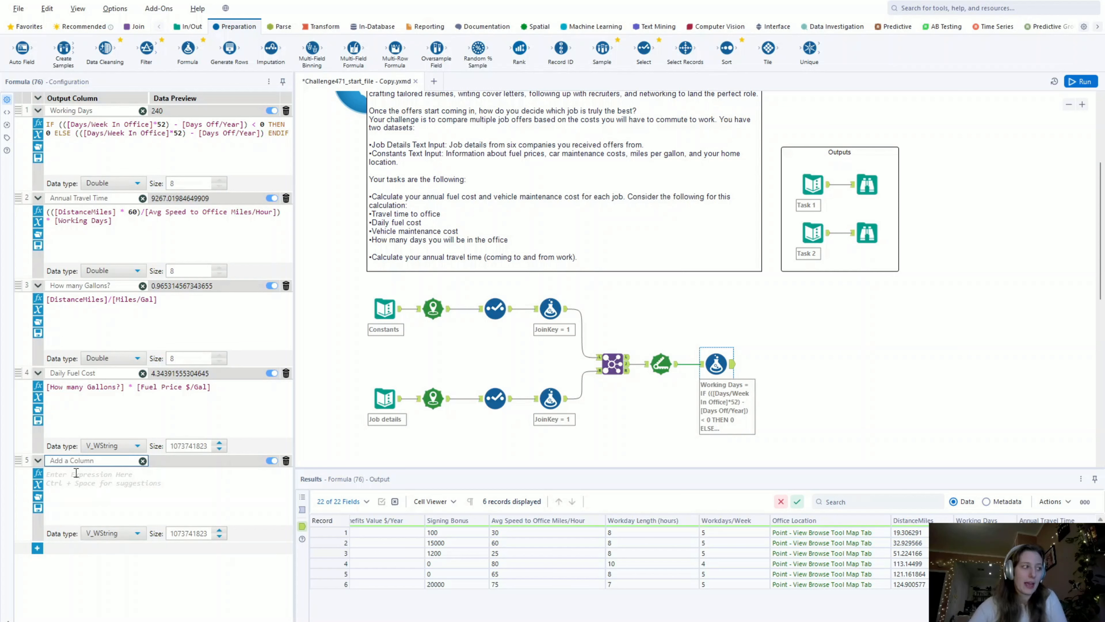
{"action": "type", "text": "An"}
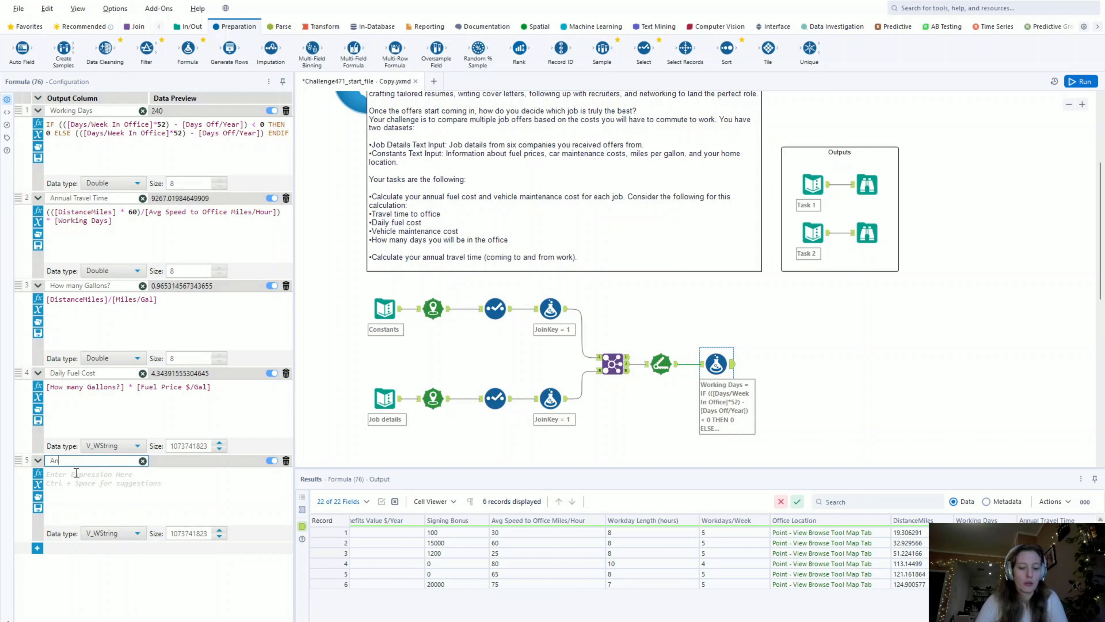
{"action": "type", "text": "nuel Fuel Cost"}
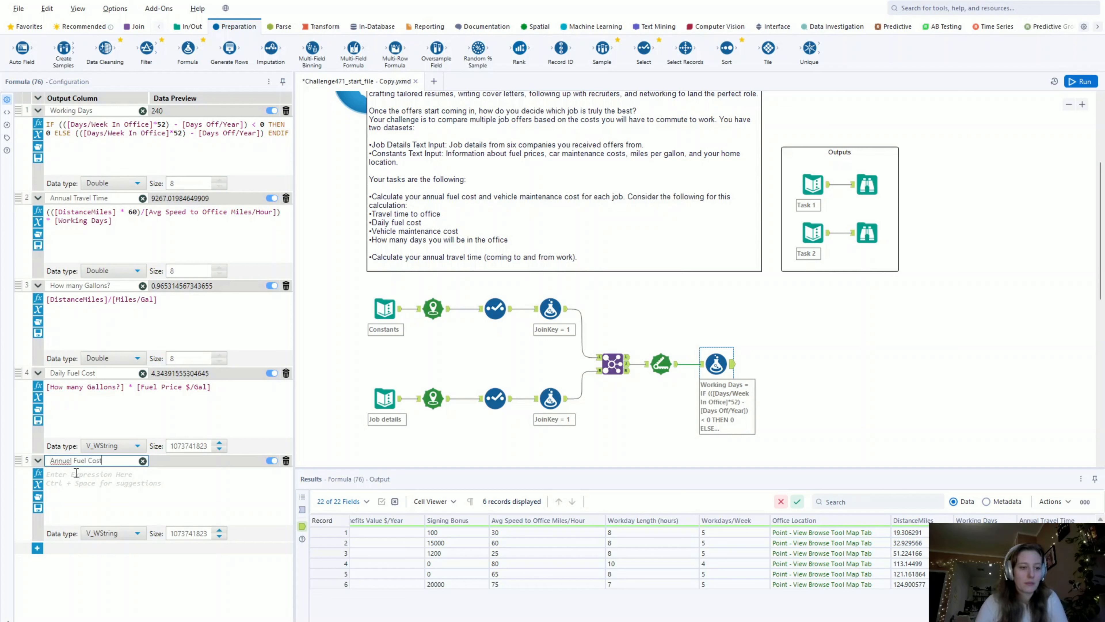
{"action": "key", "text": "Return"}
{"action": "key", "text": "Left"}
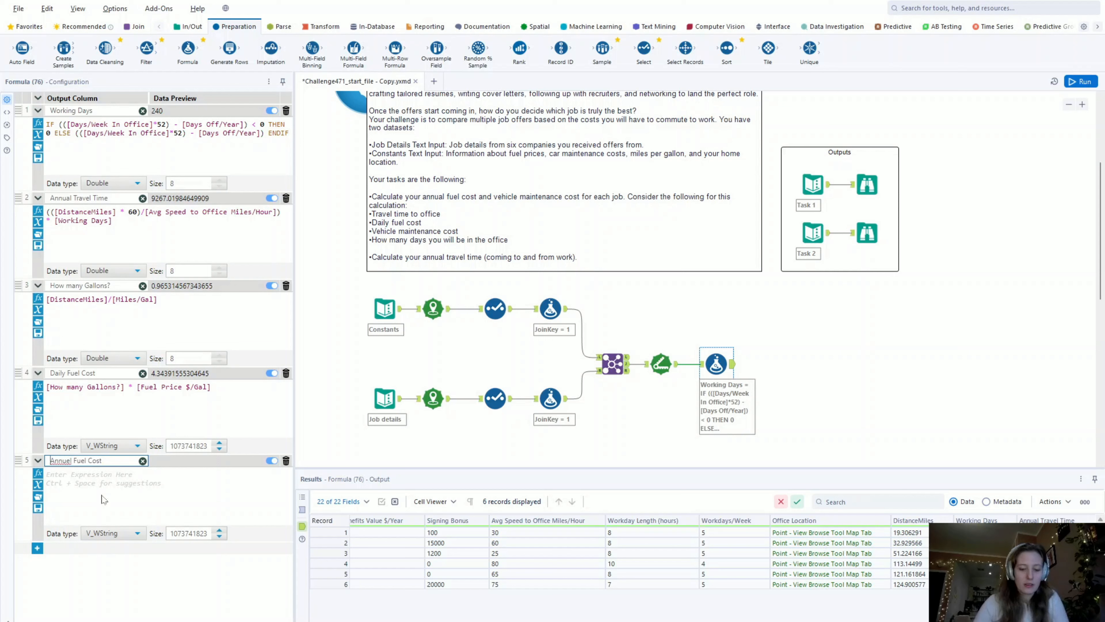
{"action": "key", "text": "Right"}
{"action": "key", "text": "Right"}
{"action": "key", "text": "Right"}
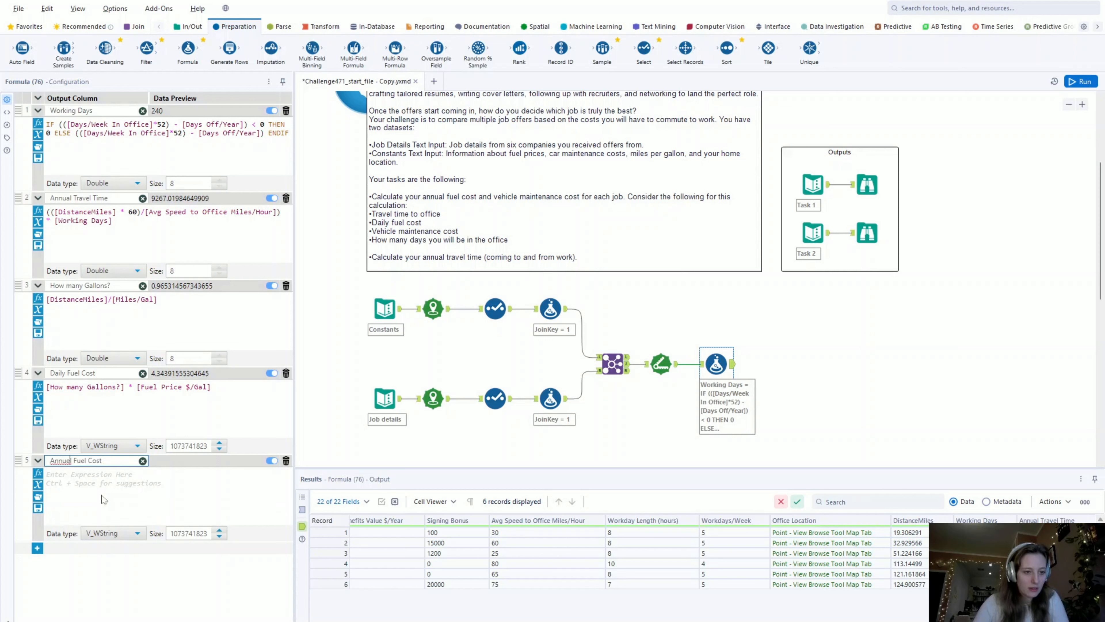
{"action": "key", "text": "BackSpace"}
{"action": "type", "text": "a"}
- Enter [Daily Fuel Cost] * [Working Days] as the Annual Fuel Cost expression and set the Daily Fuel Cost column's data type to Double
{"action": "left_click", "coordinate": [101, 483]}
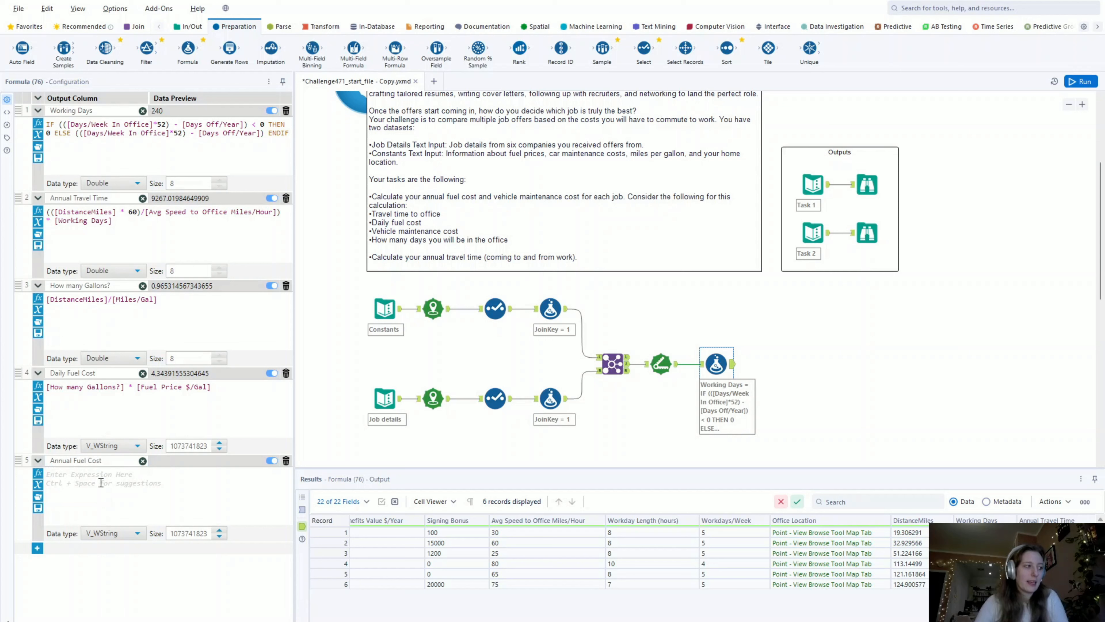
{"action": "type", "text": "[Daily Fuel Cost]"}
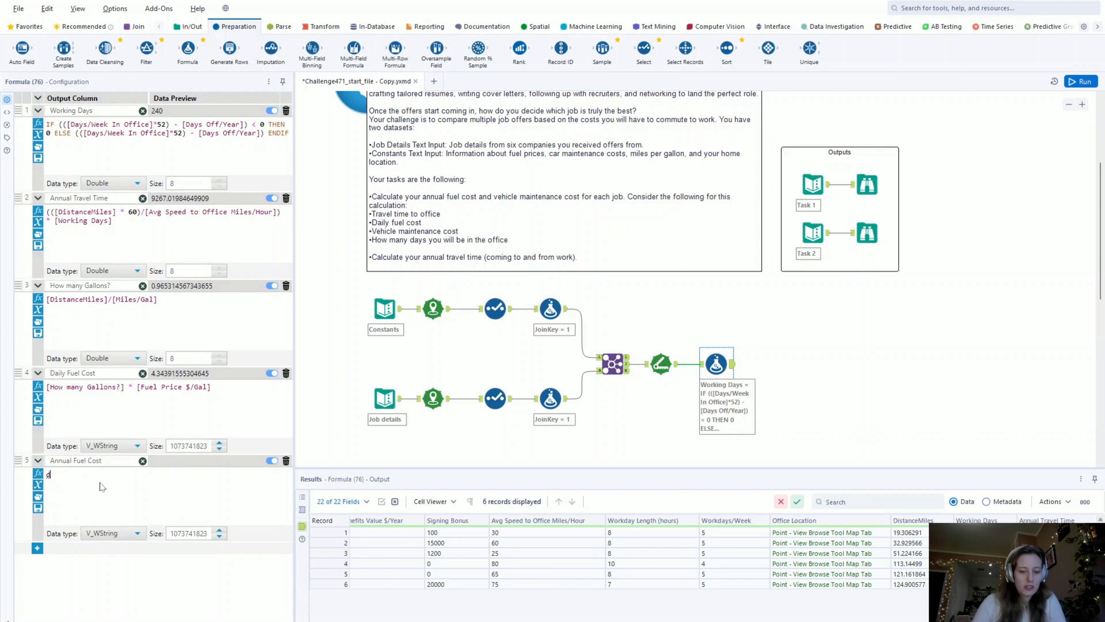
{"action": "type", "text": " * work"}
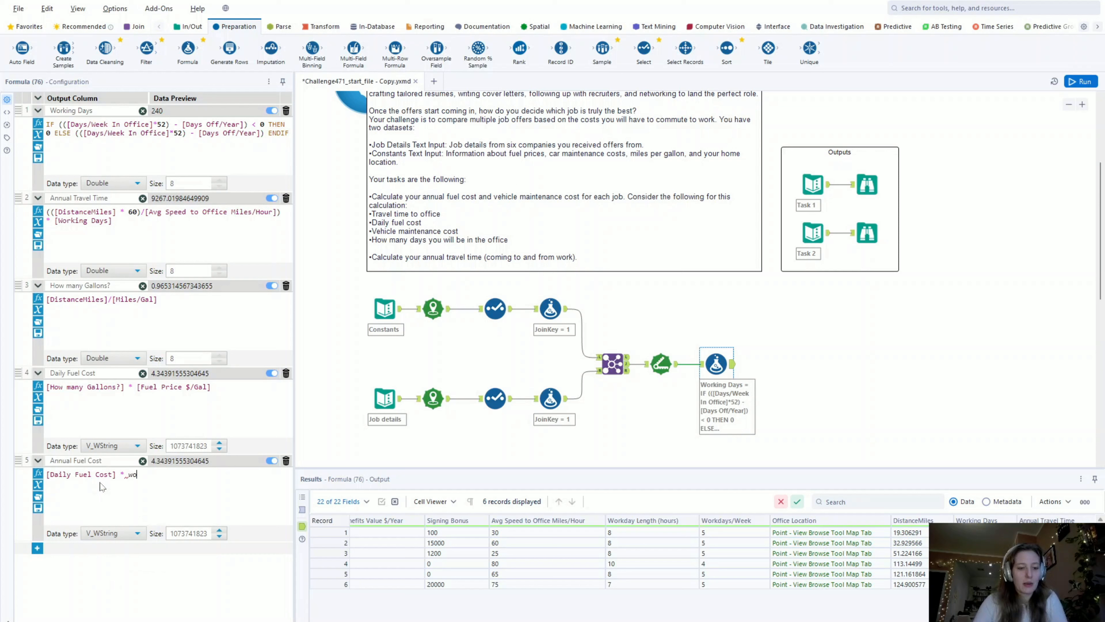
{"action": "key", "text": "Down"}
{"action": "key", "text": "Down"}
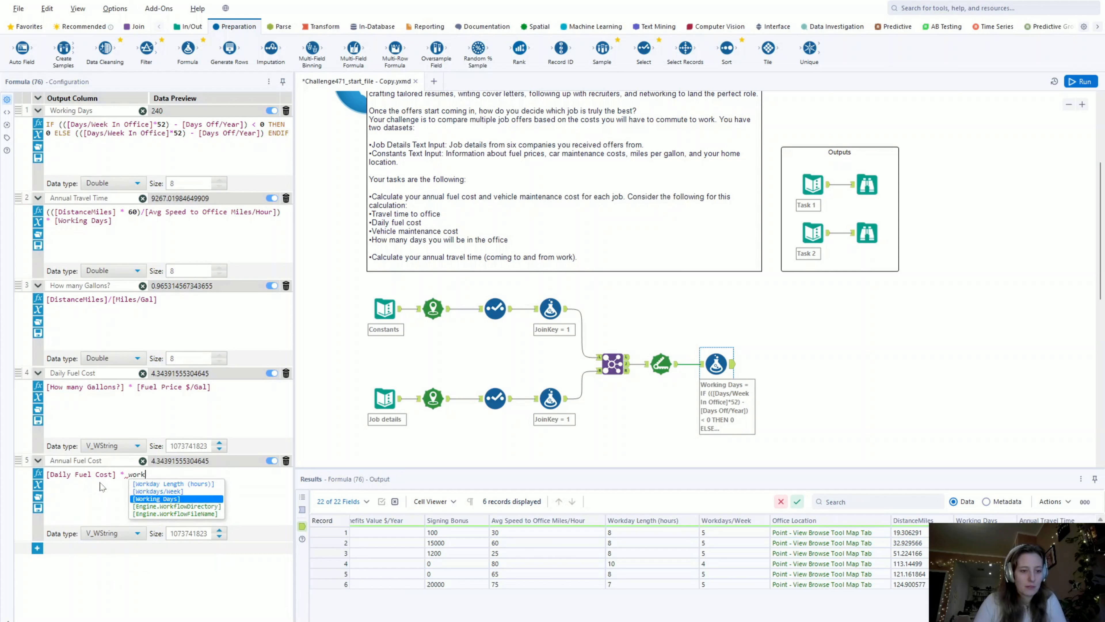
{"action": "key", "text": "Return"}
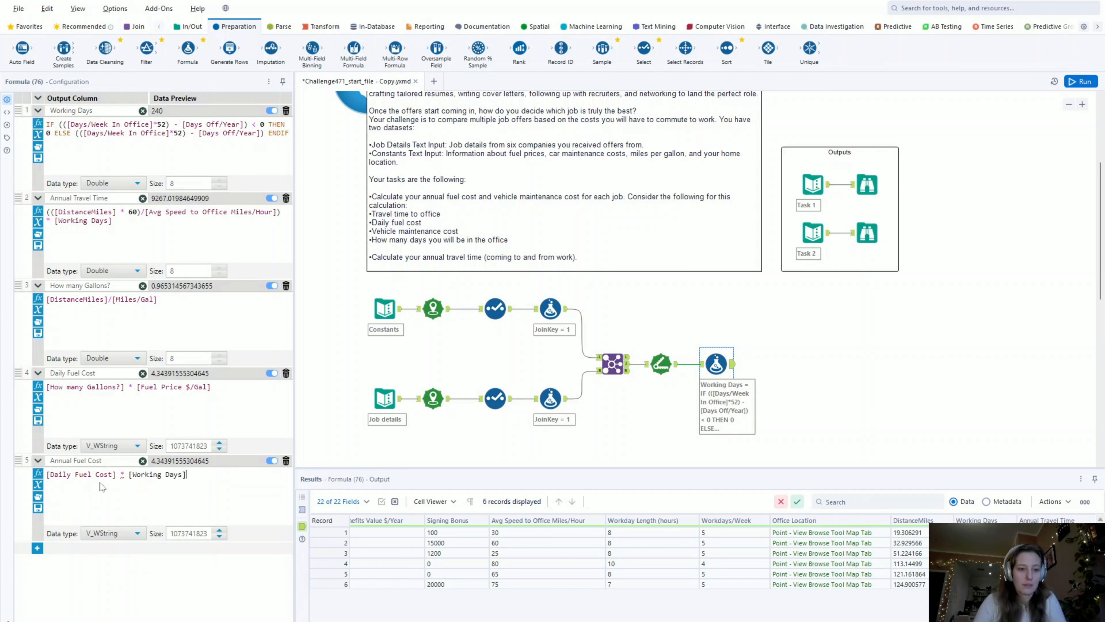
{"action": "left_click", "coordinate": [112, 445]}
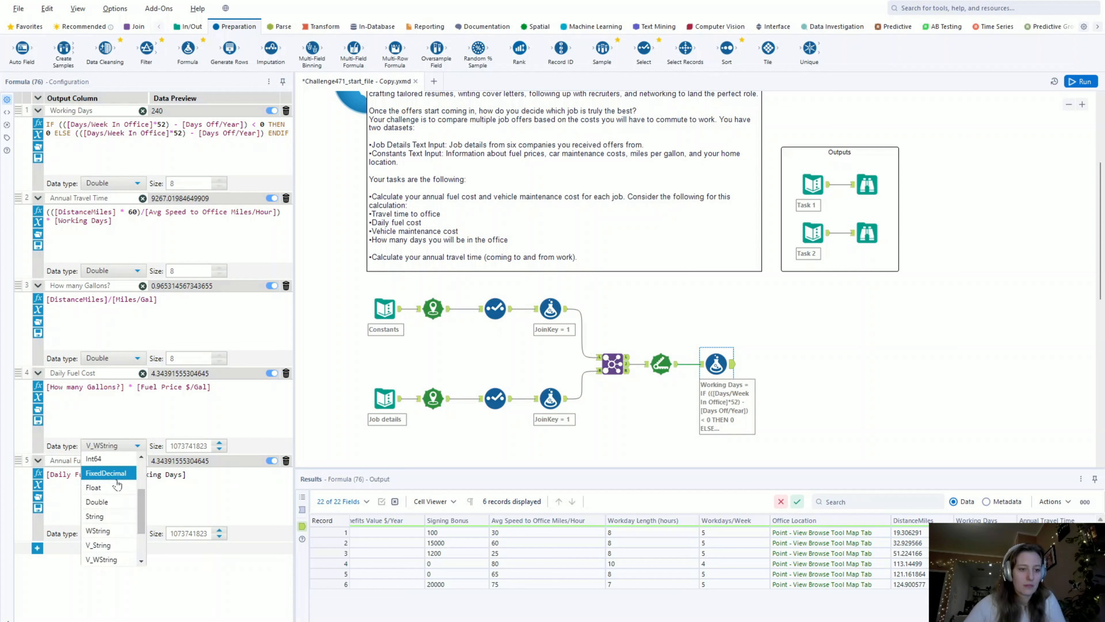
{"action": "left_click", "coordinate": [109, 502]}
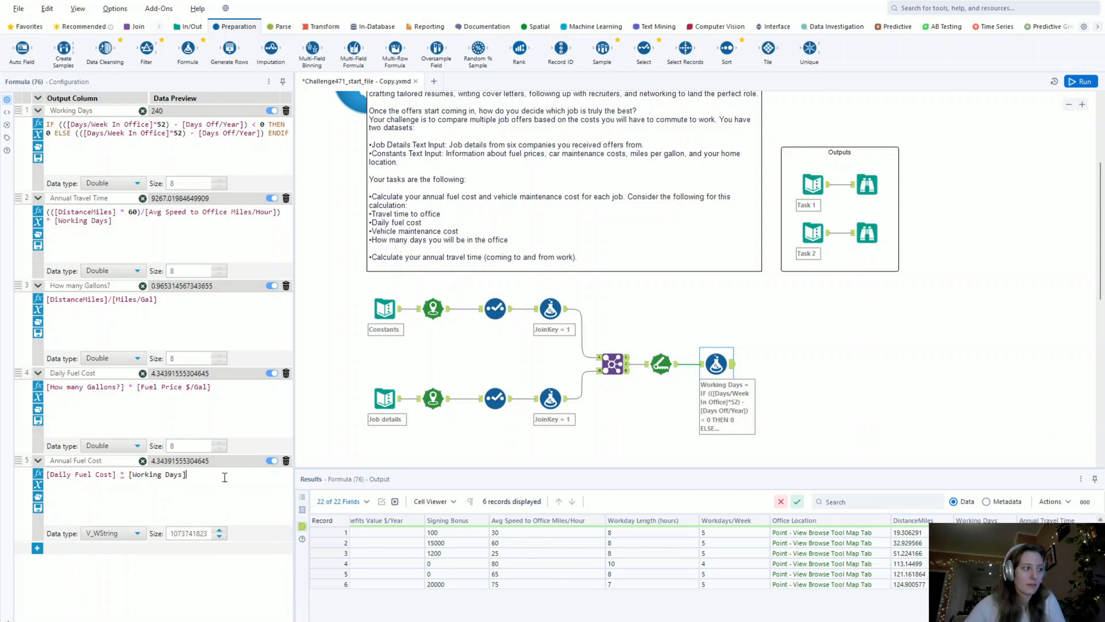
- Add a sixth output column to the Formula tool and name it Annual Vehicle Maintenance Cost
{"action": "left_click", "coordinate": [36, 549]}
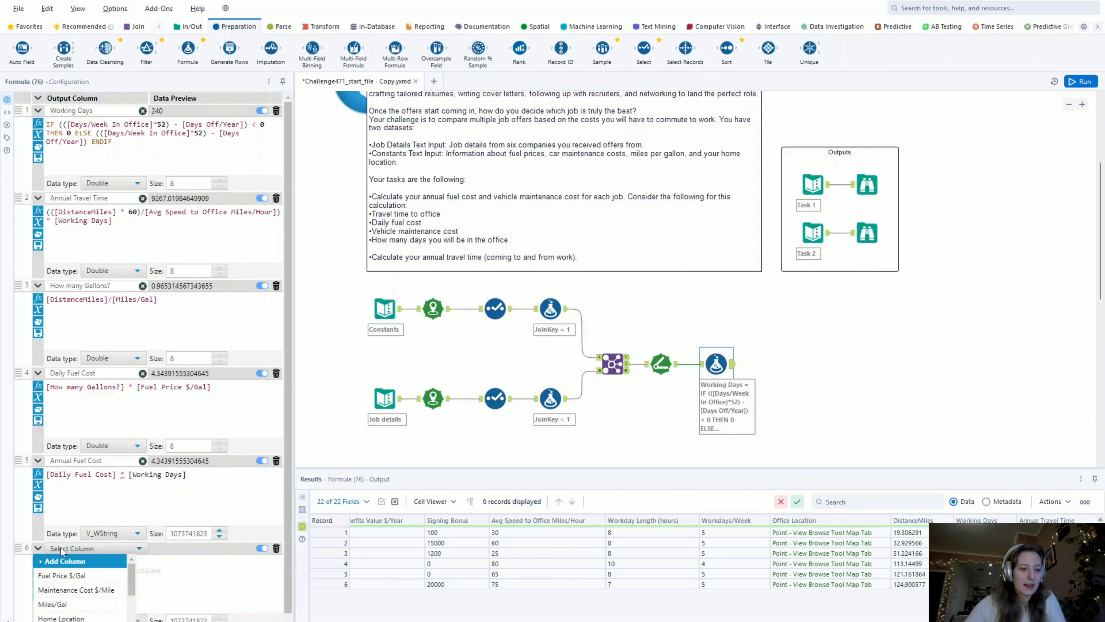
{"action": "left_click", "coordinate": [69, 561]}
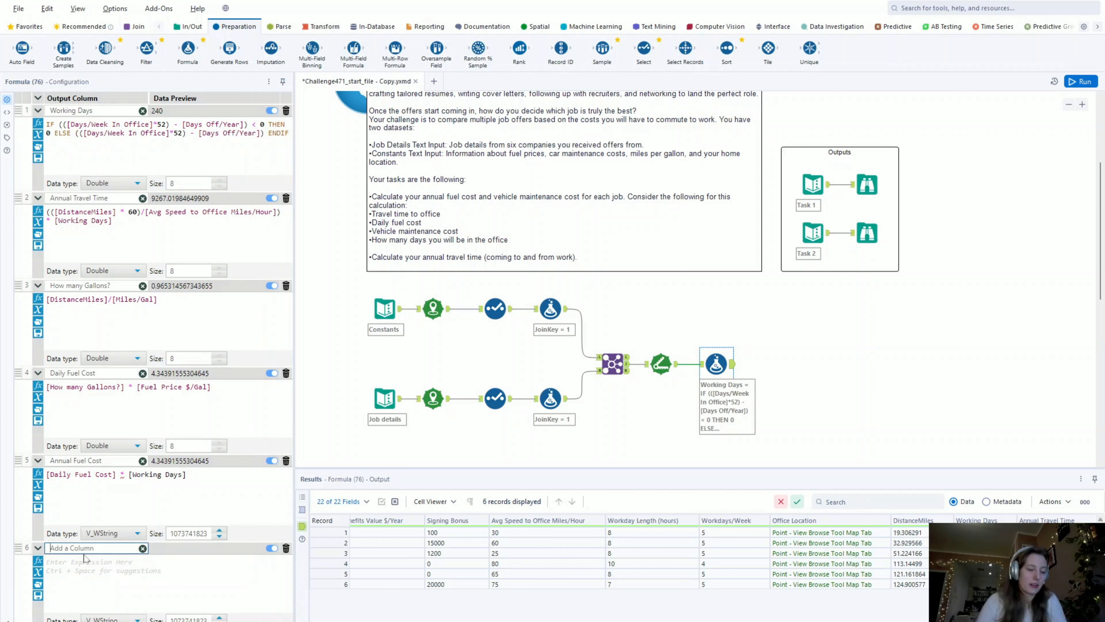
{"action": "type", "text": "Annual"}
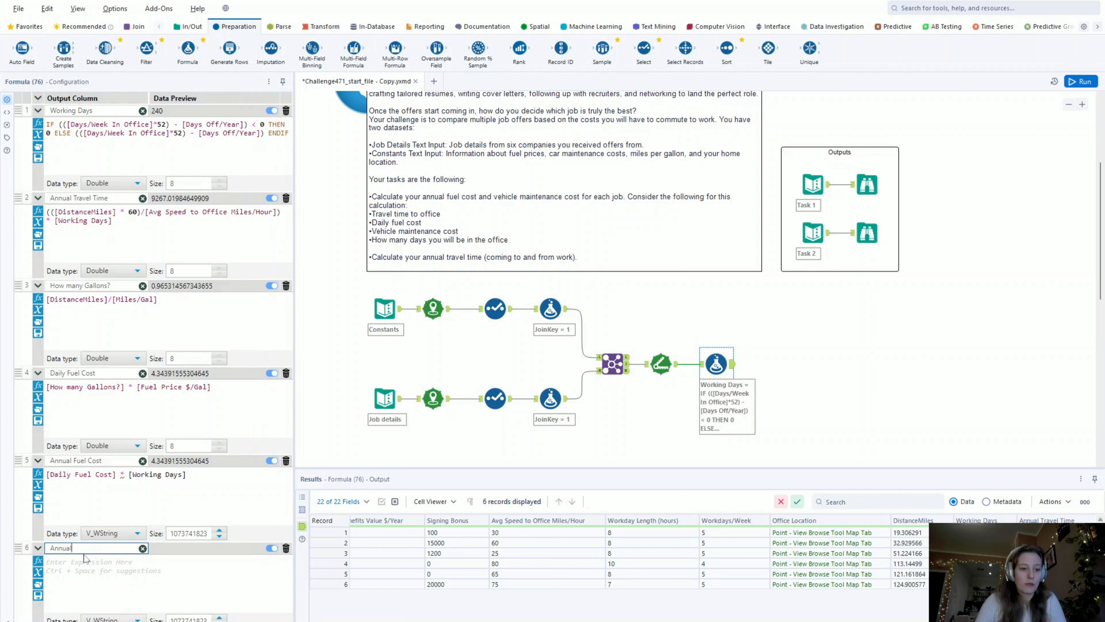
{"action": "type", "text": " Vehicle Main"}
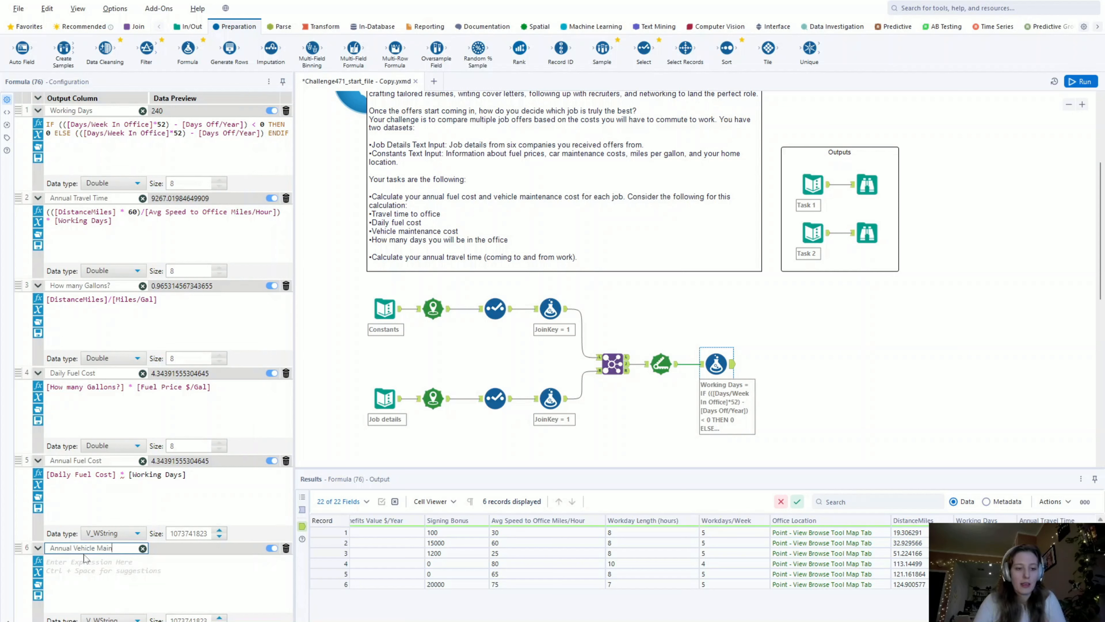
{"action": "type", "text": "tenance Cost"}
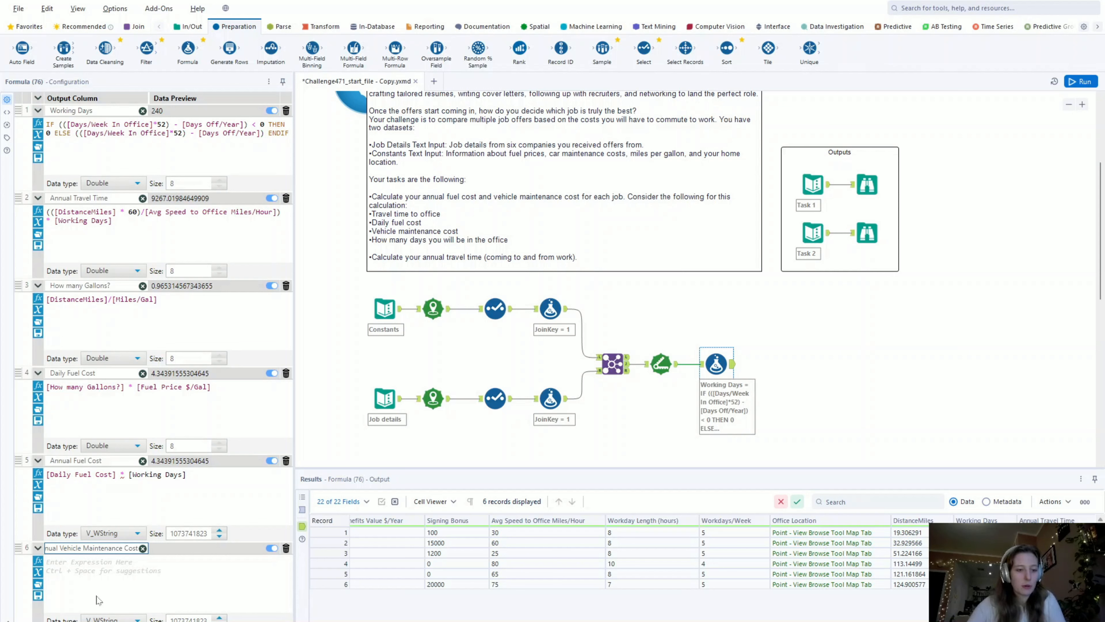
- Enter [Maintenance Cost $/Mile] * [DistanceMiles] * [Working Days] as the Annual Vehicle Maintenance Cost expression
{"action": "left_click", "coordinate": [112, 568]}
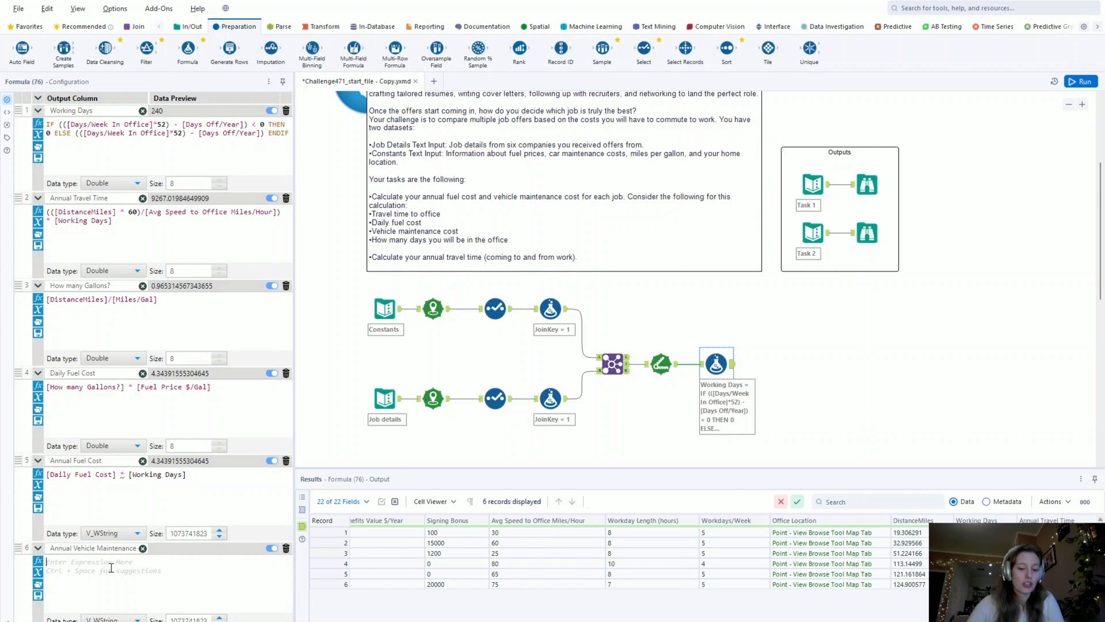
{"action": "type", "text": "main"}
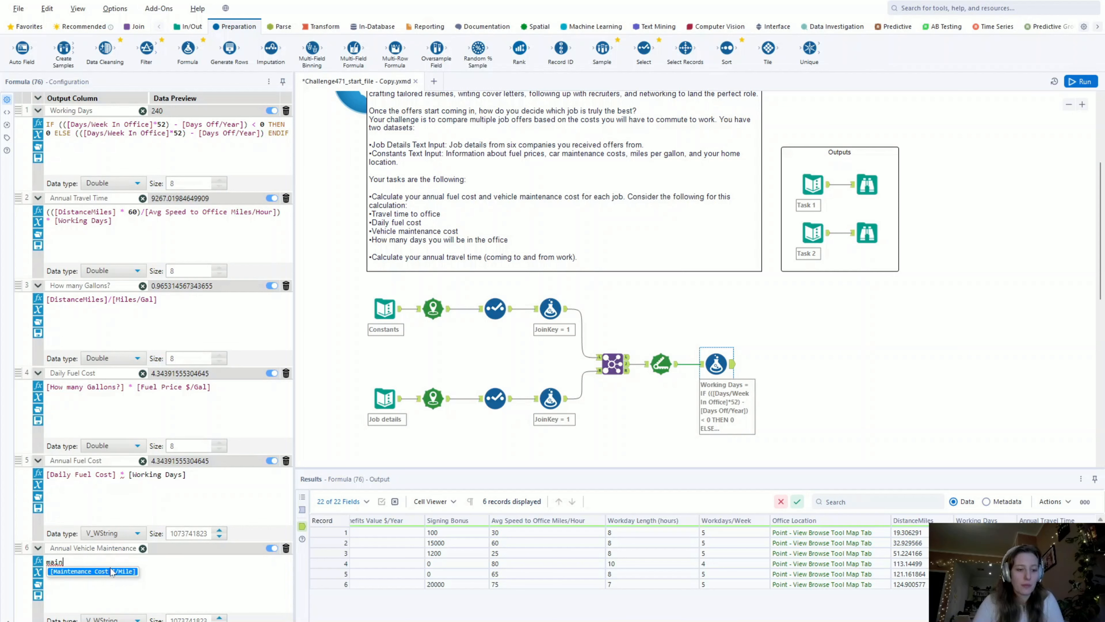
{"action": "left_click", "coordinate": [112, 572]}
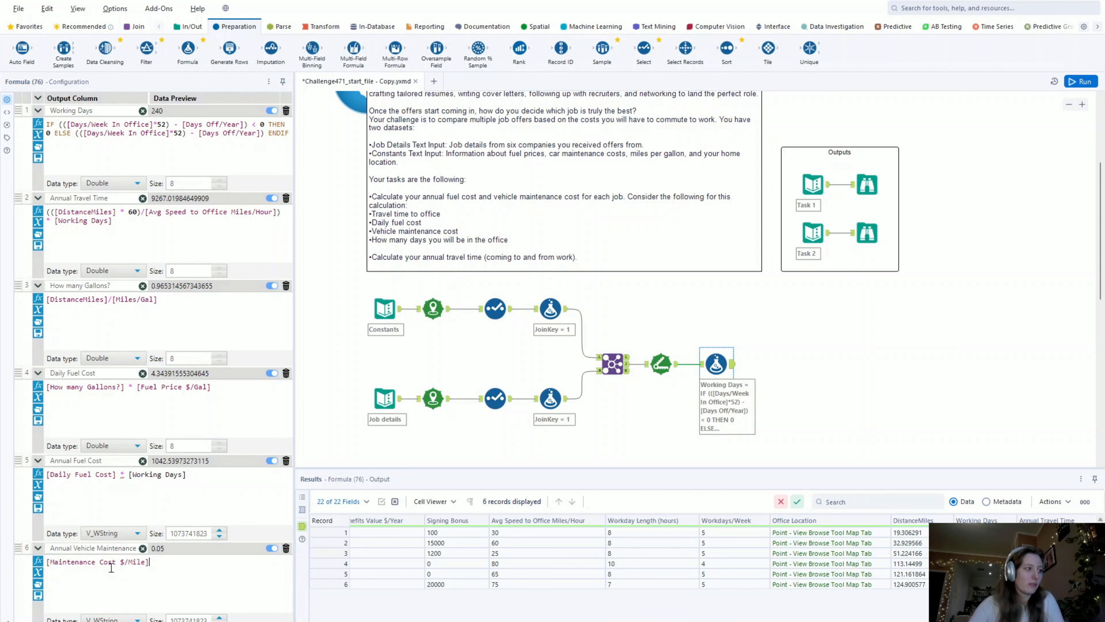
{"action": "type", "text": "* "}
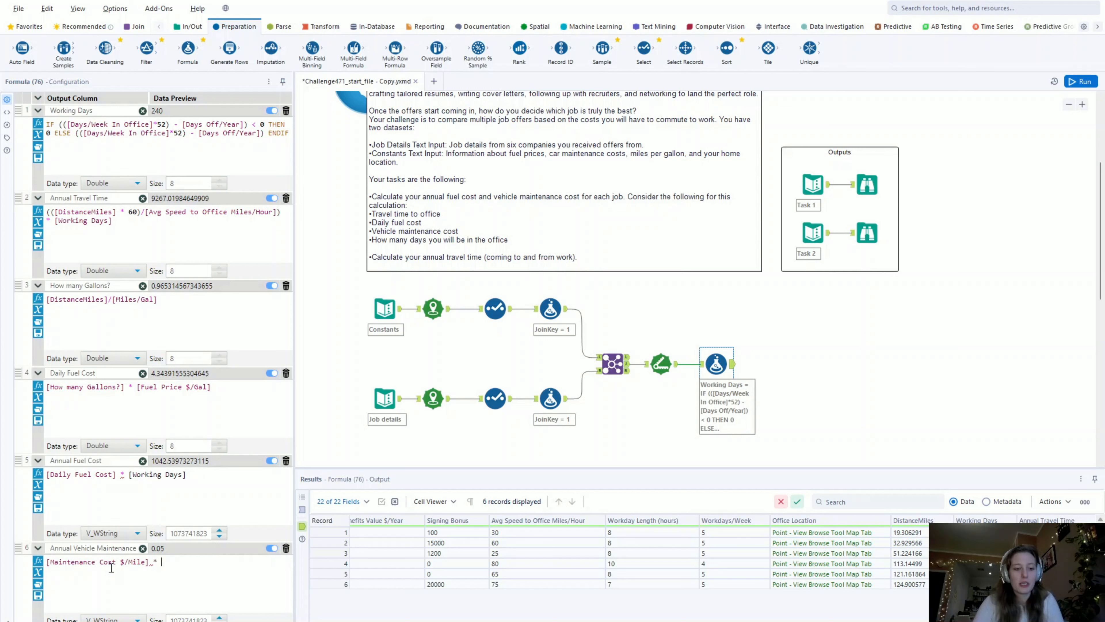
{"action": "type", "text": "dis"}
{"action": "key", "text": "Down"}
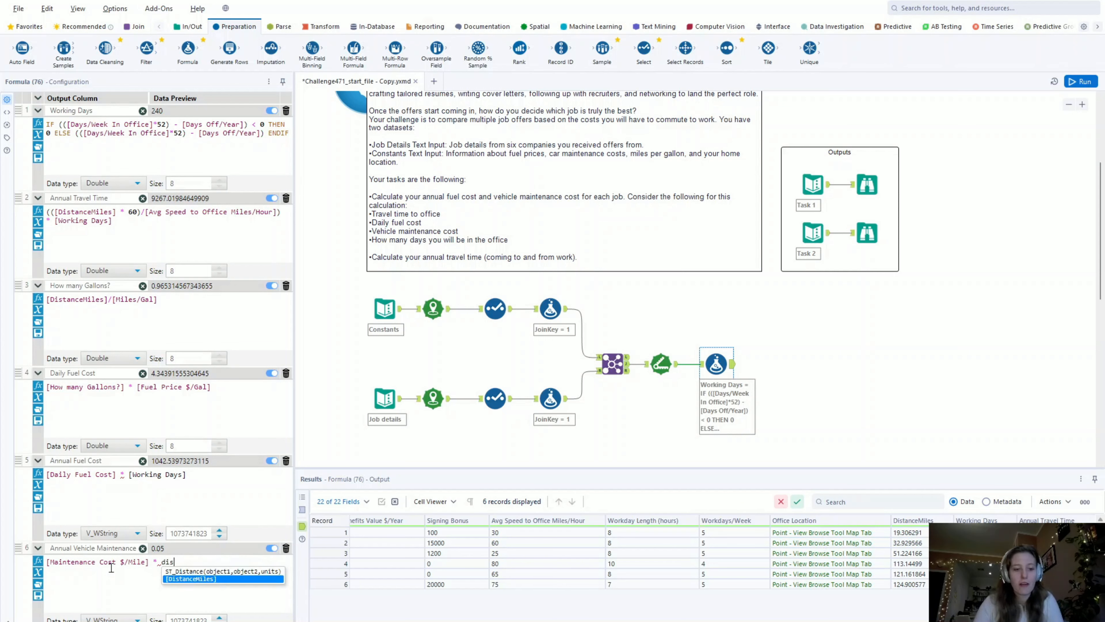
{"action": "key", "text": "Return"}
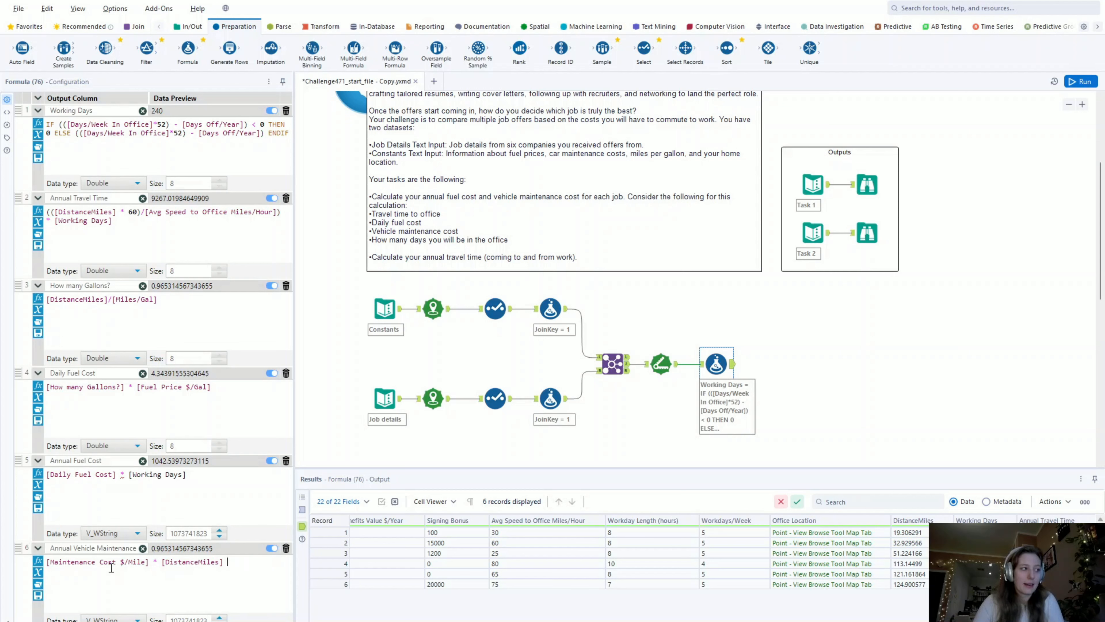
{"action": "type", "text": "* work"}
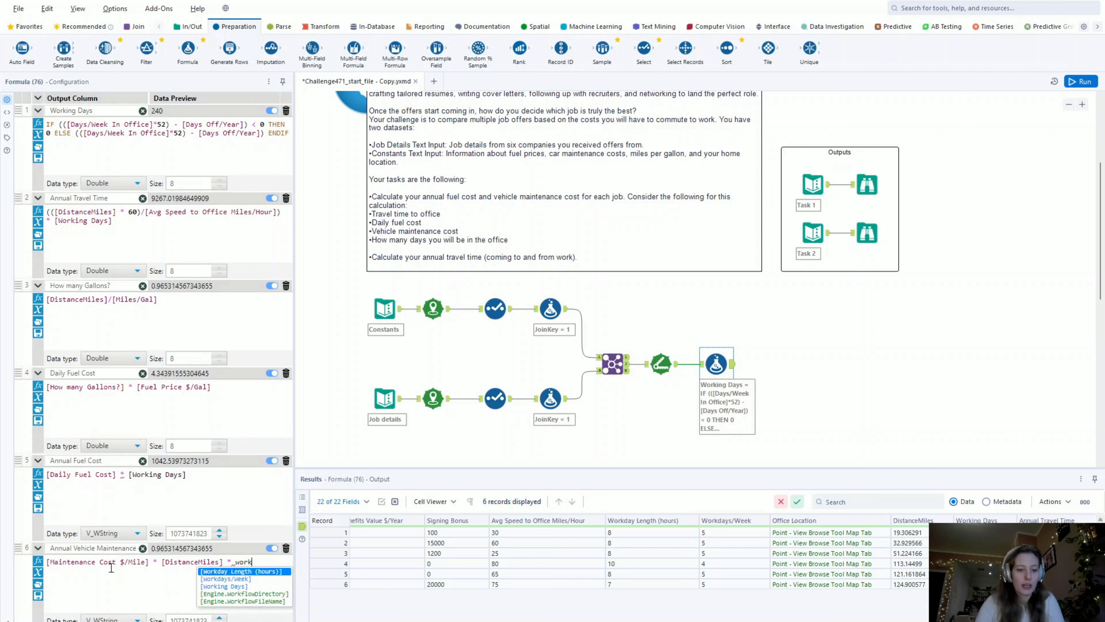
{"action": "left_click", "coordinate": [220, 586]}
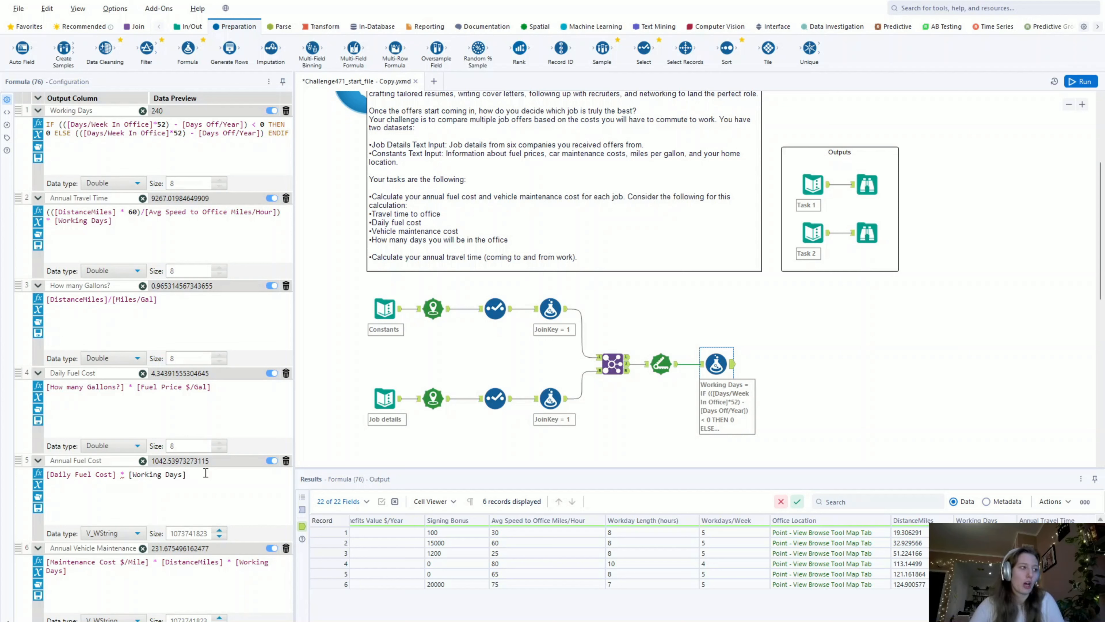
- Multiply the Annual Fuel Cost and Annual Vehicle Maintenance Cost expressions by 2 to cover both commute directions
{"action": "type", "text": "*"}
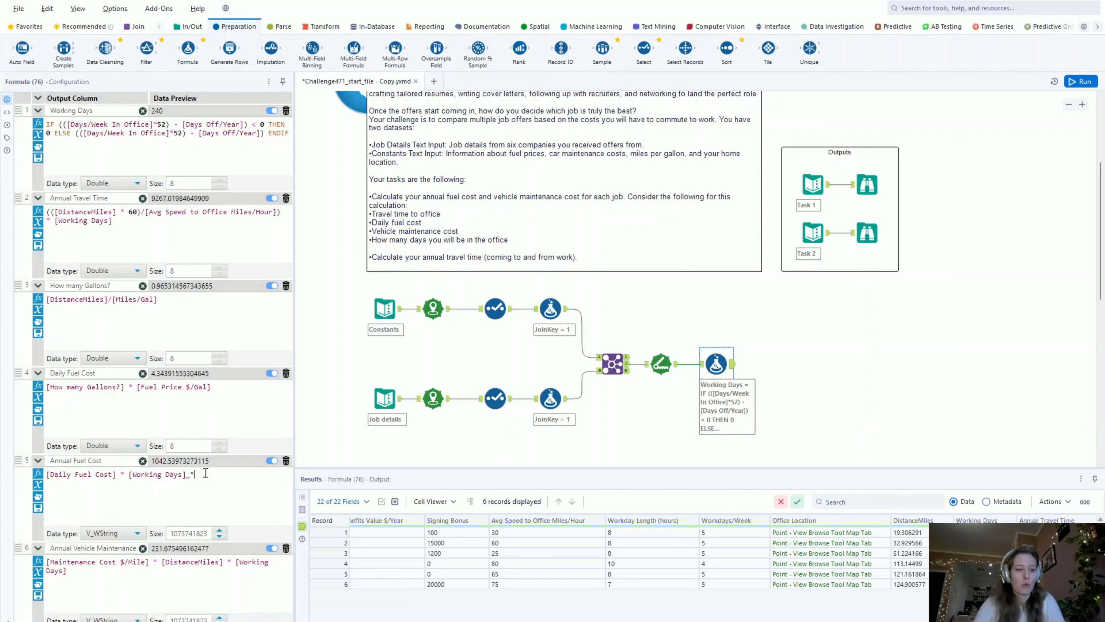
{"action": "type", "text": " 2"}
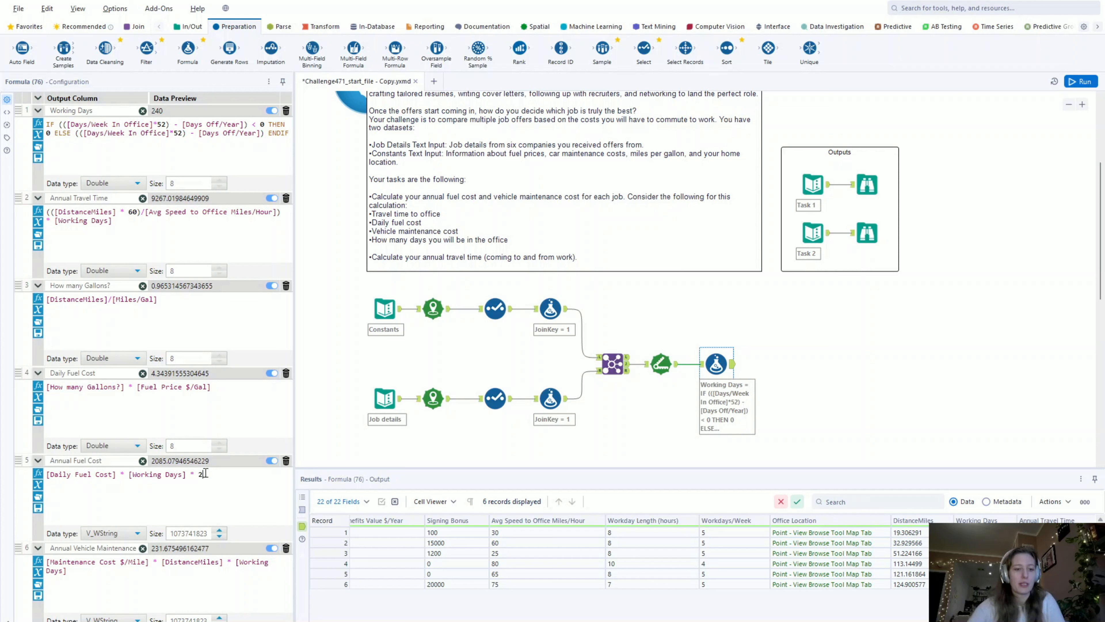
{"action": "left_click", "coordinate": [84, 567]}
{"action": "type", "text": "* 2"}
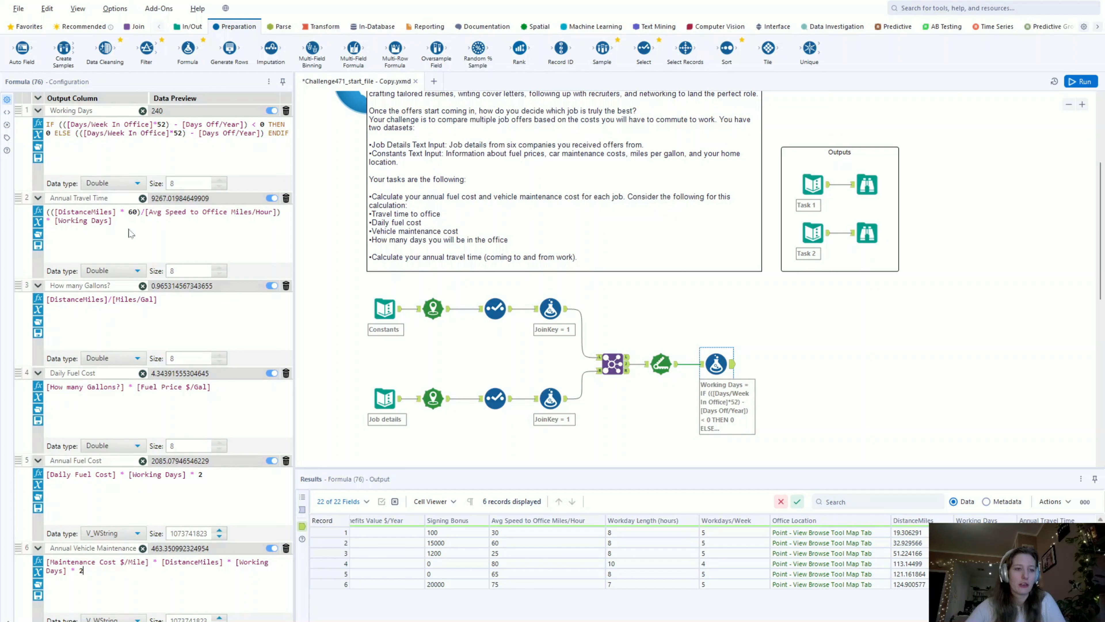
- Wrap the whole Annual Travel Time expression in an extra pair of parentheses and multiply it by 2
{"action": "left_click", "coordinate": [182, 249]}
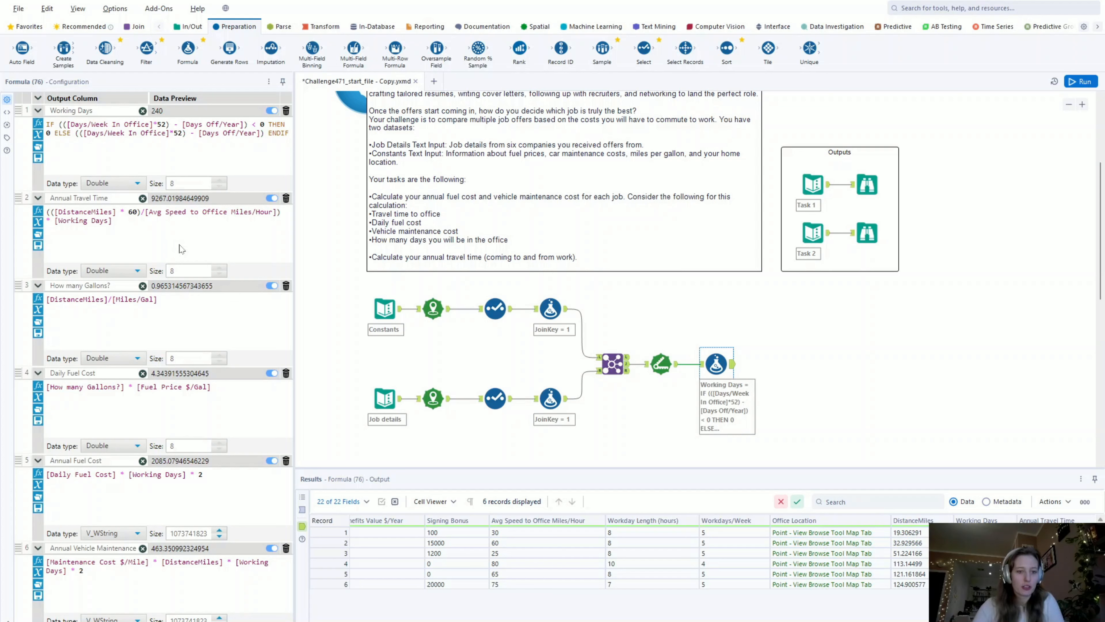
{"action": "type", "text": ")"}
{"action": "left_click", "coordinate": [47, 213]}
{"action": "type", "text": "("}
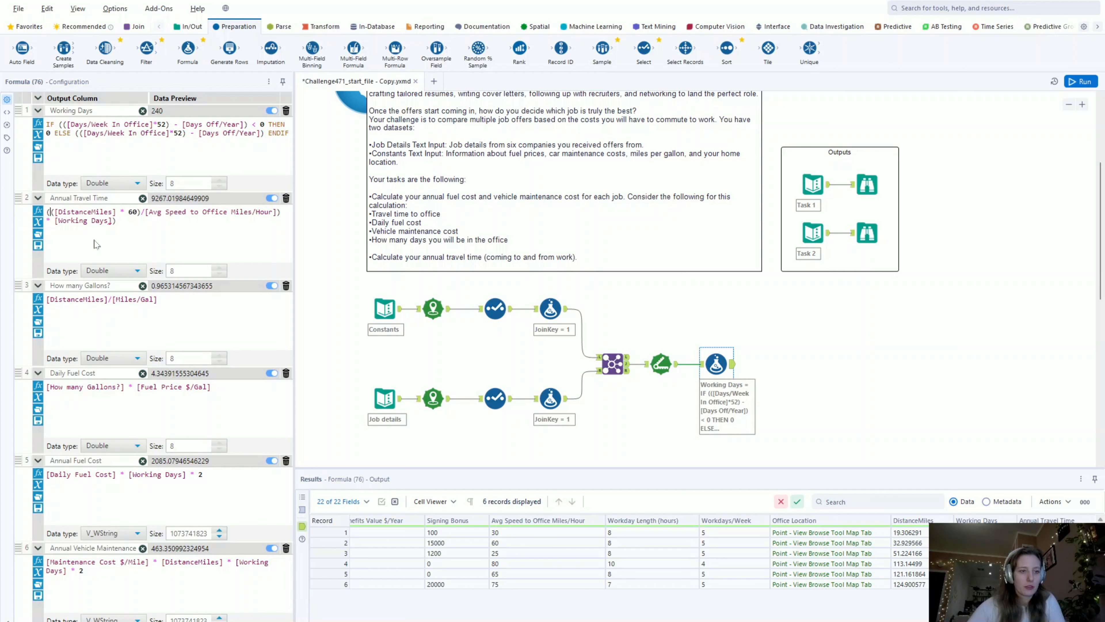
{"action": "type", "text": "("}
{"action": "key", "text": "Escape"}
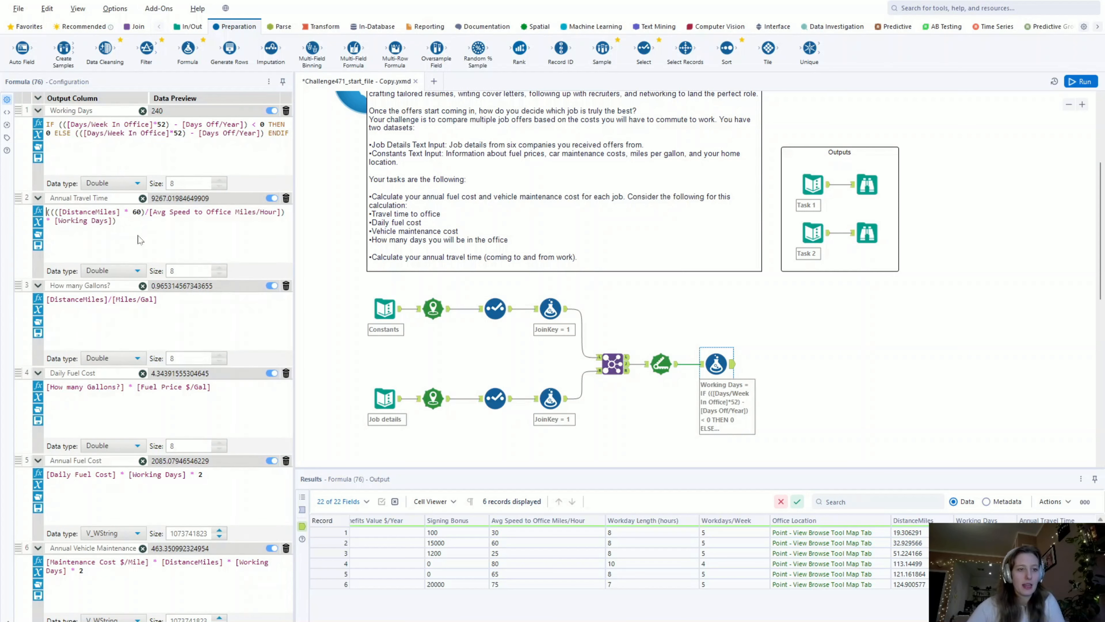
{"action": "left_click", "coordinate": [137, 221]}
{"action": "type", "text": "* 2"}
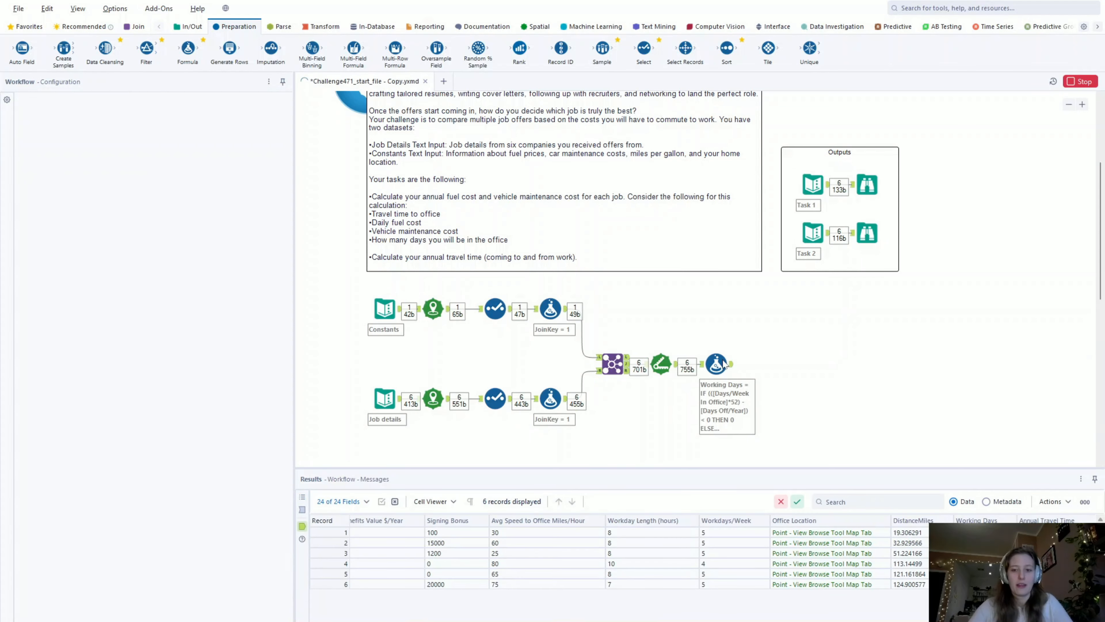
- Check the new calculated columns in the results and branch two Select tools, one above the other, from the Formula tool
{"action": "scroll", "coordinate": [620, 557], "scroll_direction": "right", "scroll_amount": 8}
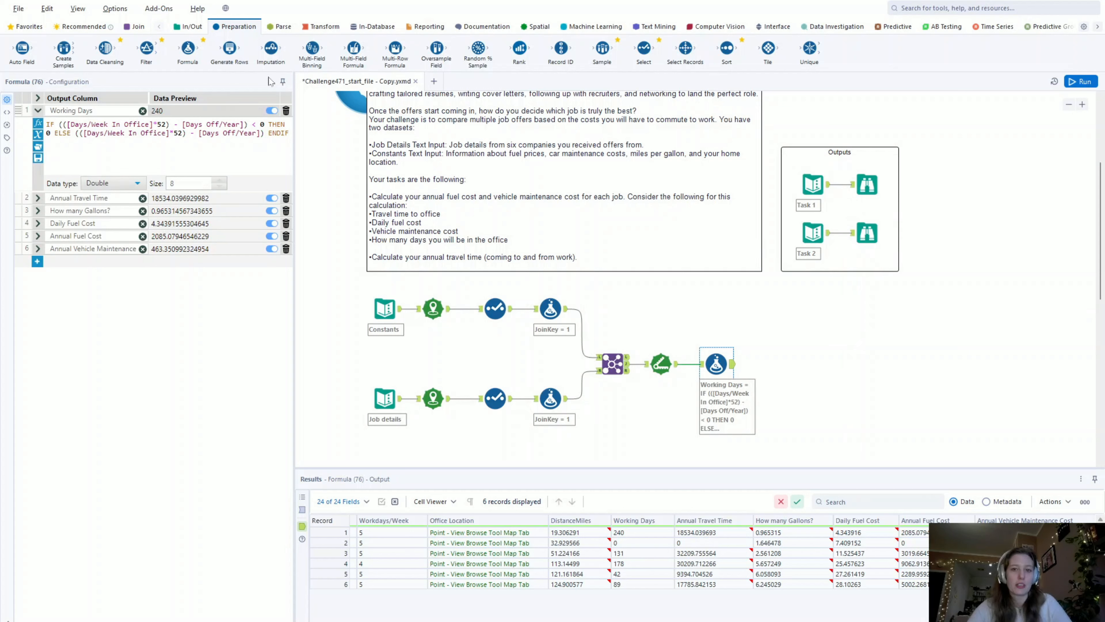
{"action": "left_click_drag", "start_coordinate": [644, 48], "coordinate": [772, 344]}
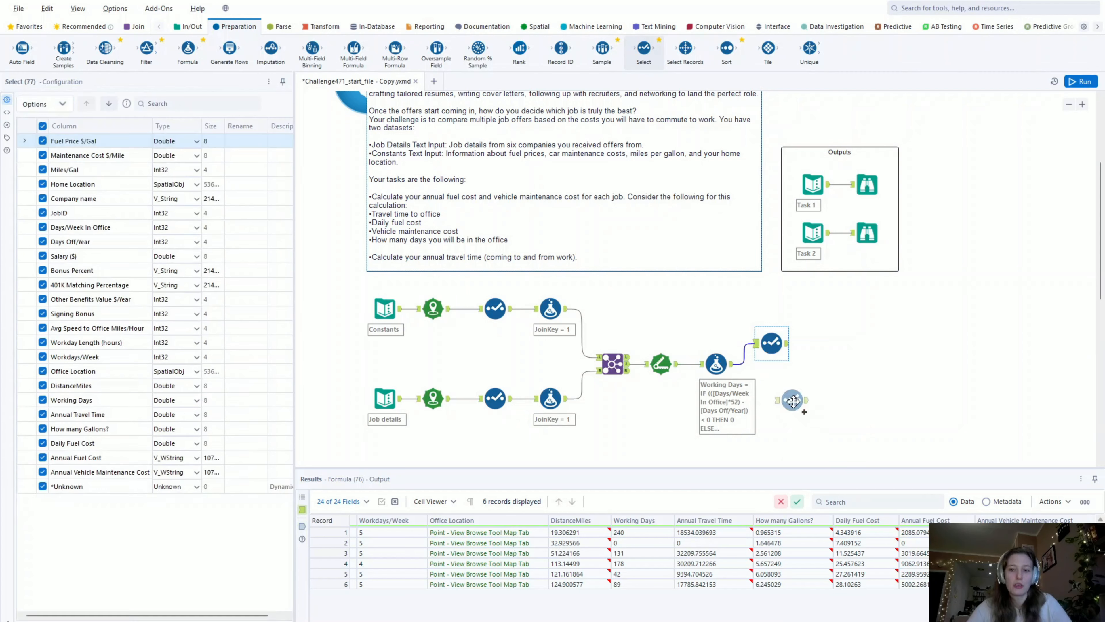
{"action": "left_click_drag", "start_coordinate": [777, 345], "coordinate": [798, 332]}
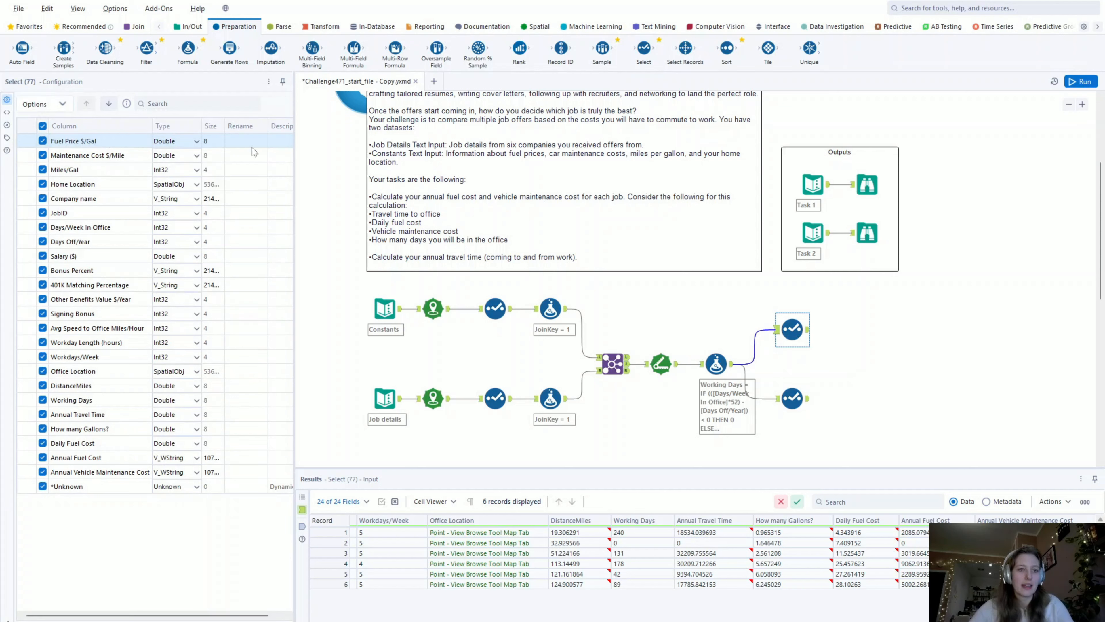
- Deselect all columns in the upper Select tool and keep only Company name, Annual Fuel Cost and Annual Vehicle Maintenance Cost
{"action": "left_click", "coordinate": [43, 125]}
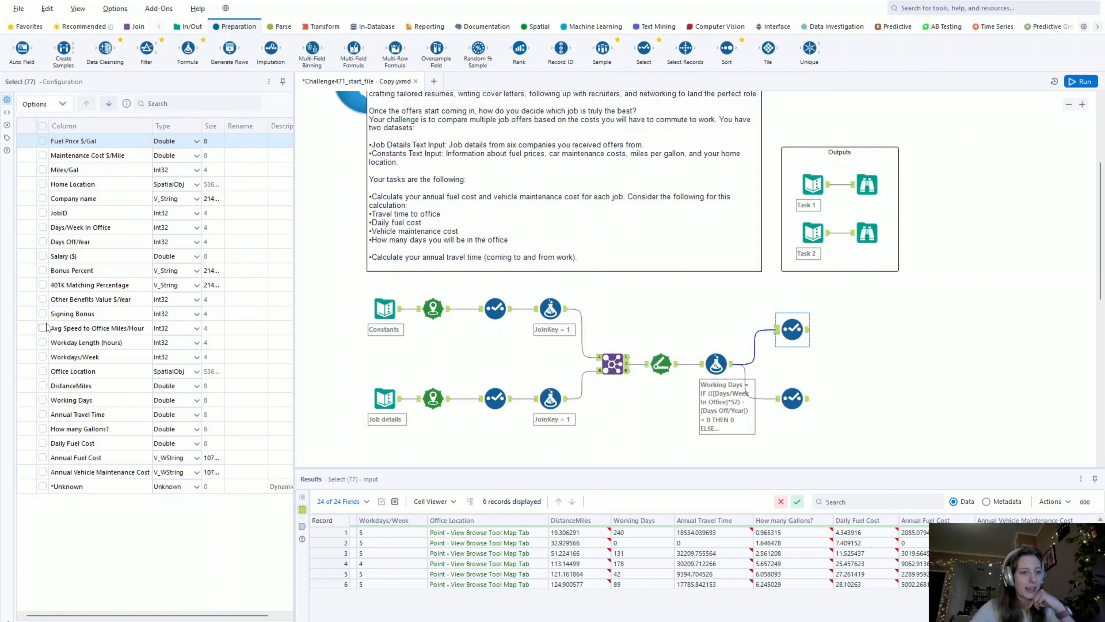
{"action": "left_click", "coordinate": [43, 201]}
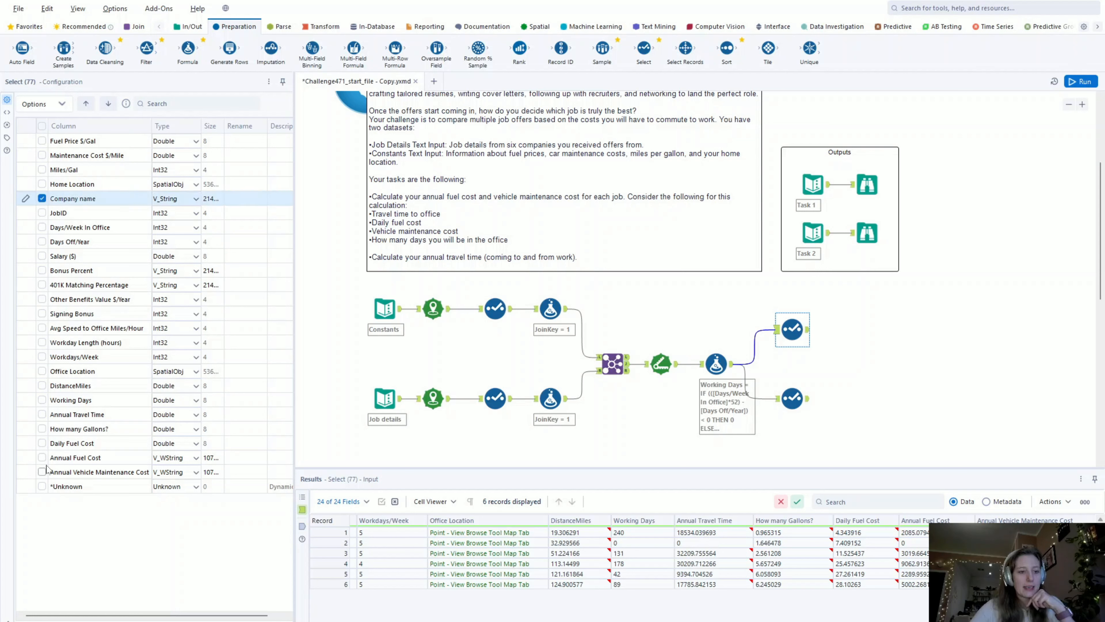
{"action": "left_click", "coordinate": [42, 457]}
{"action": "left_click", "coordinate": [42, 472]}
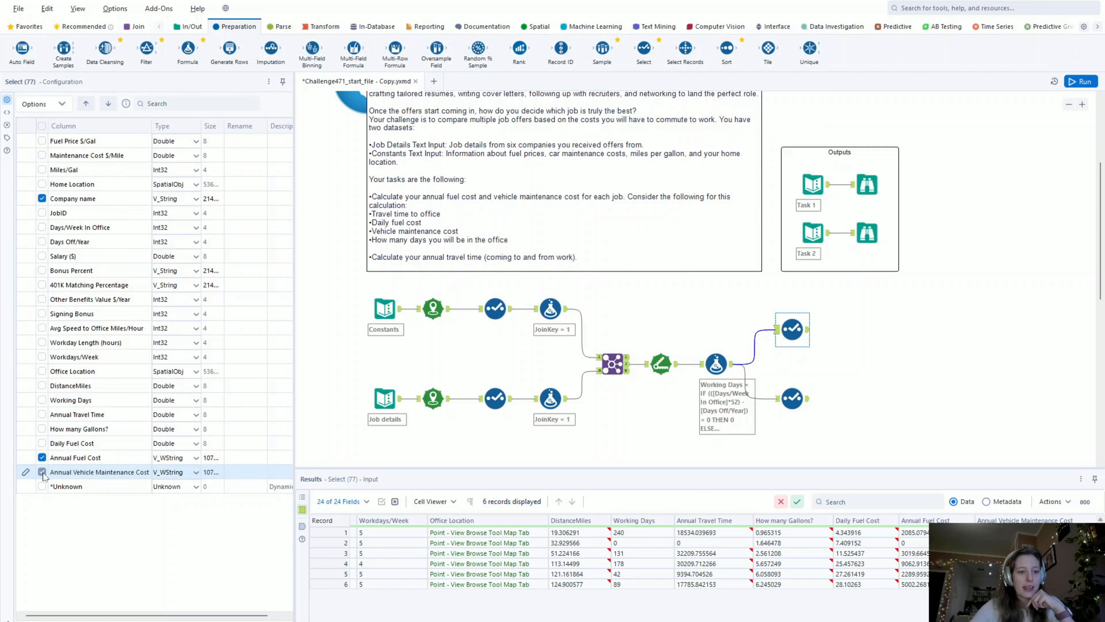
- Configure the lower Select tool to keep only the Company name and Annual Travel Time columns
{"action": "left_click", "coordinate": [793, 401]}
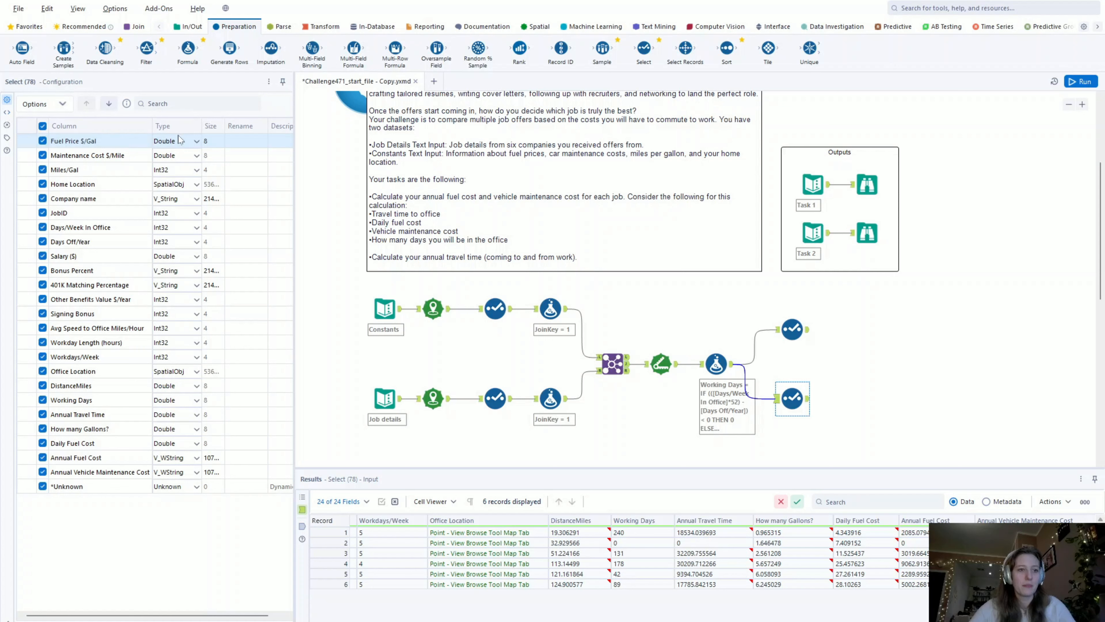
{"action": "left_click", "coordinate": [43, 199]}
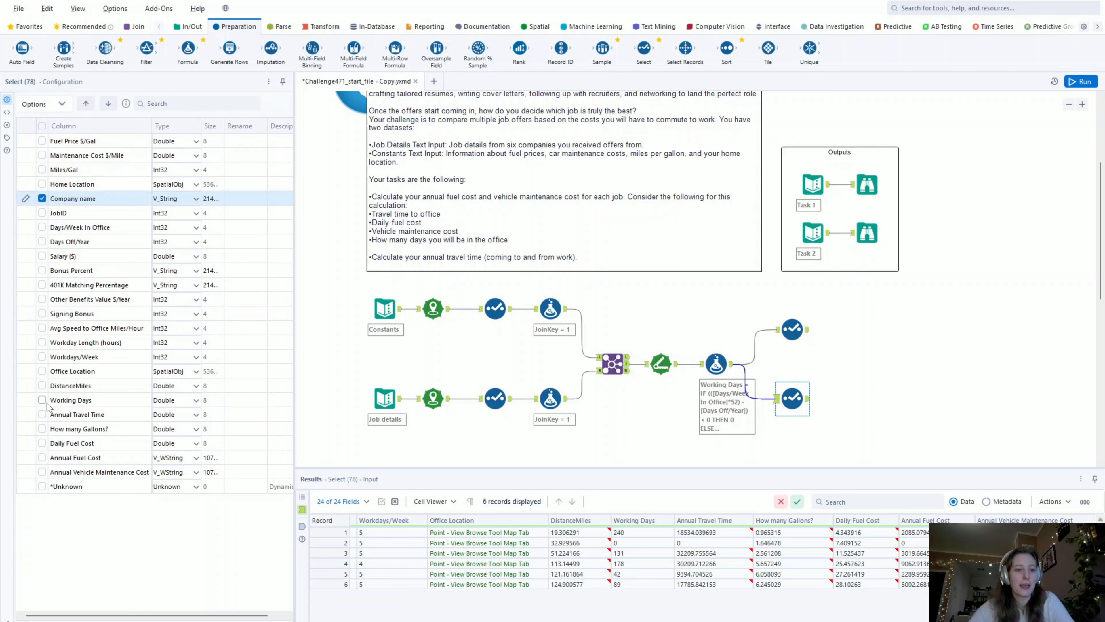
{"action": "left_click", "coordinate": [42, 414]}
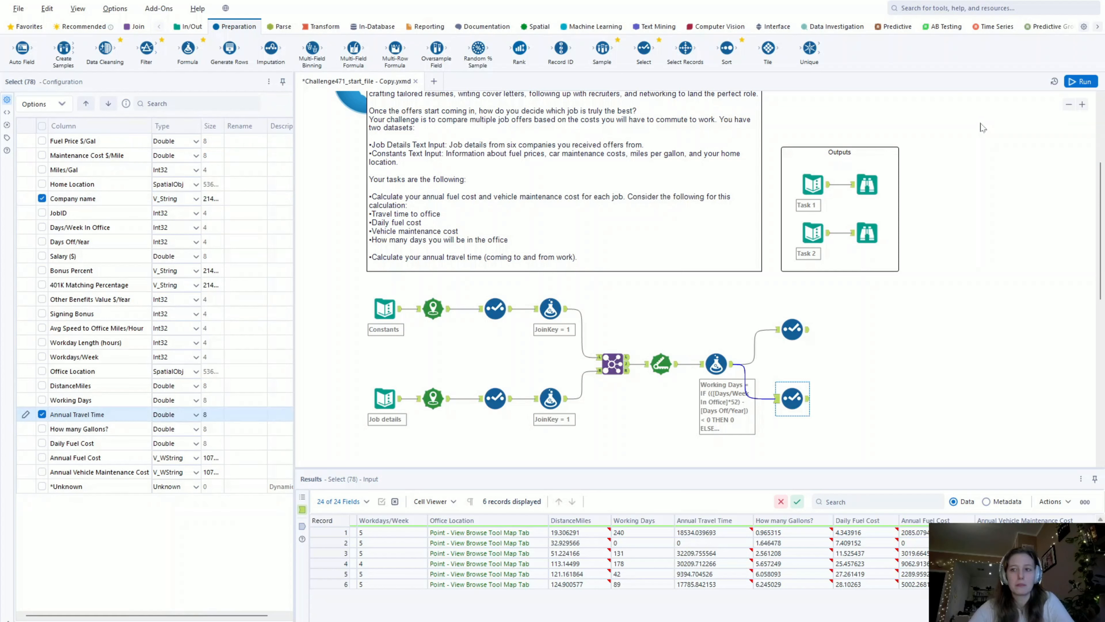
- Run the workflow and compare the upper Select tool's output with the expected Task 1 output
{"action": "left_click", "coordinate": [1079, 87]}
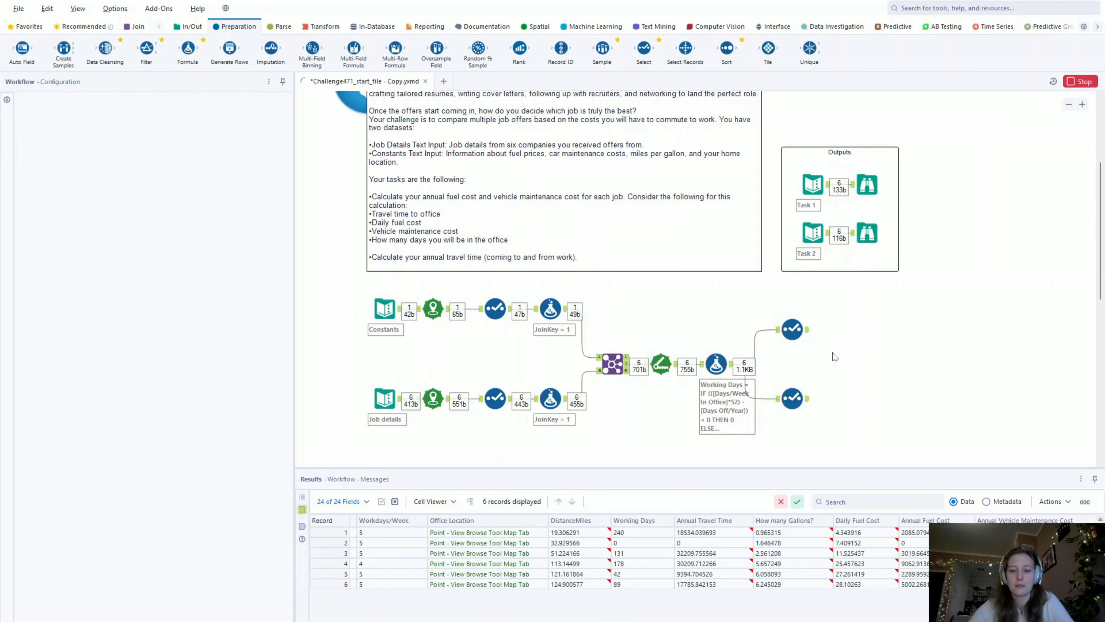
{"action": "left_click", "coordinate": [805, 332]}
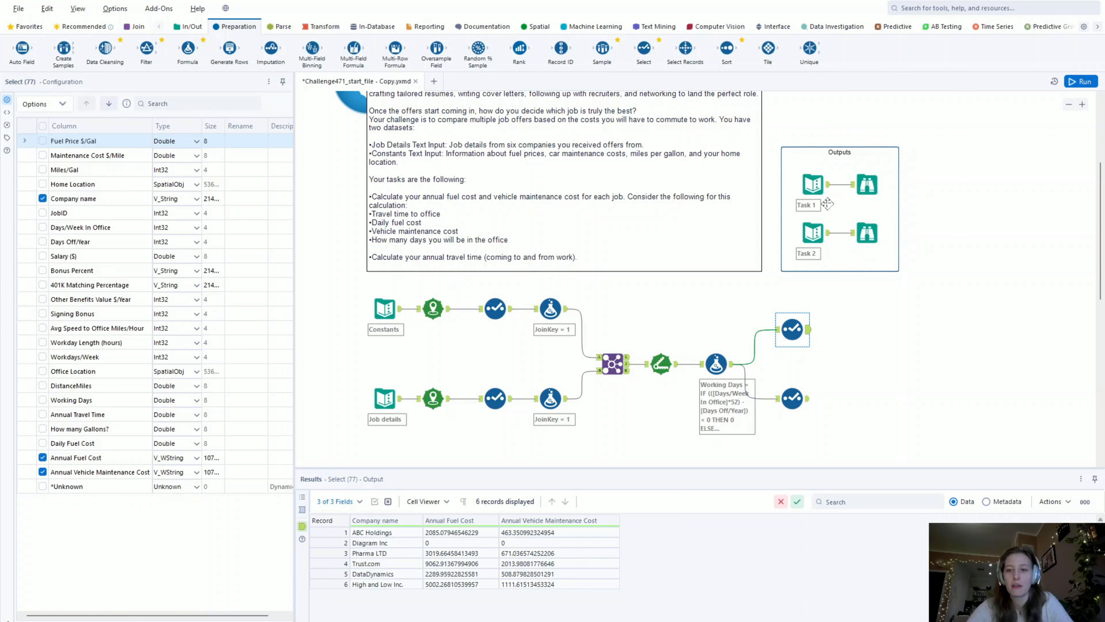
{"action": "left_click", "coordinate": [867, 183]}
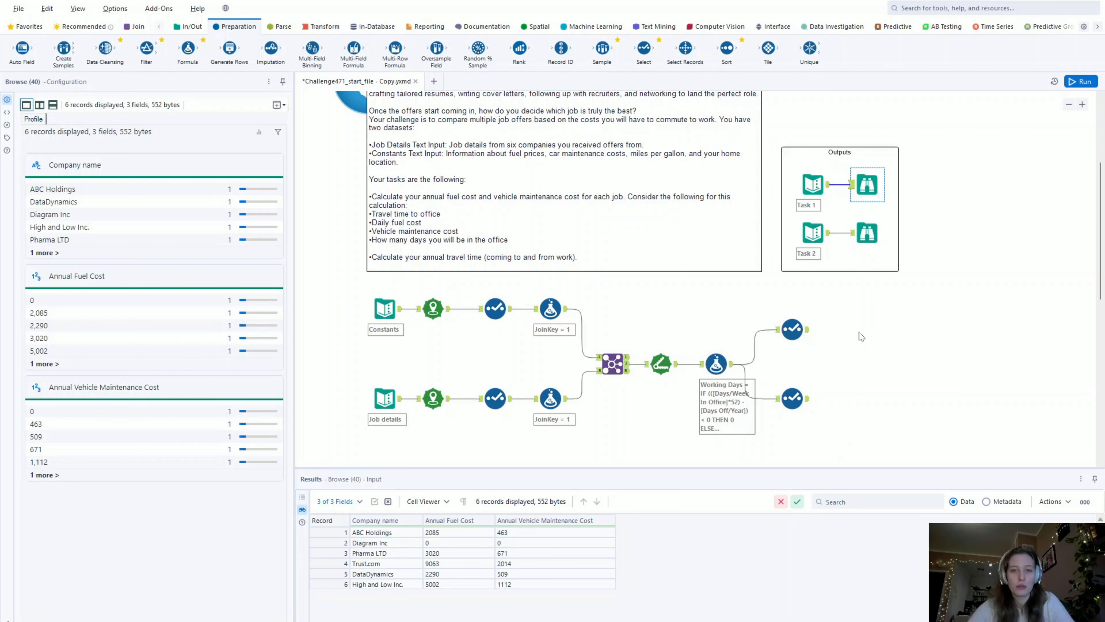
{"action": "left_click", "coordinate": [792, 328]}
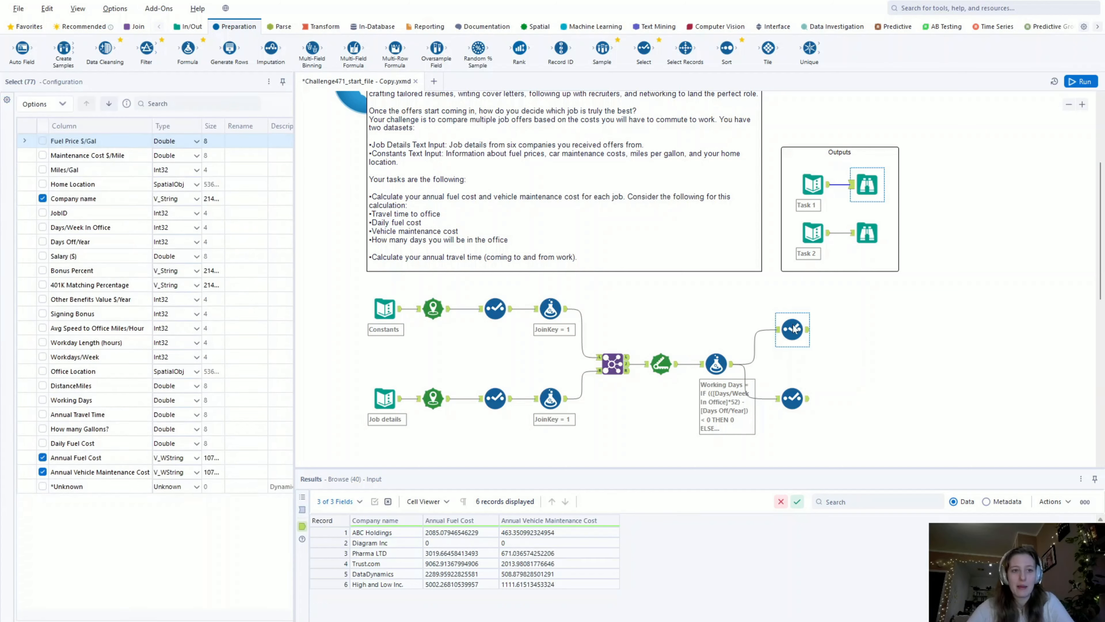
- Set the data type of the Annual Fuel Cost and Annual Vehicle Maintenance Cost columns in the Formula tool to Int64
{"action": "left_click", "coordinate": [716, 362]}
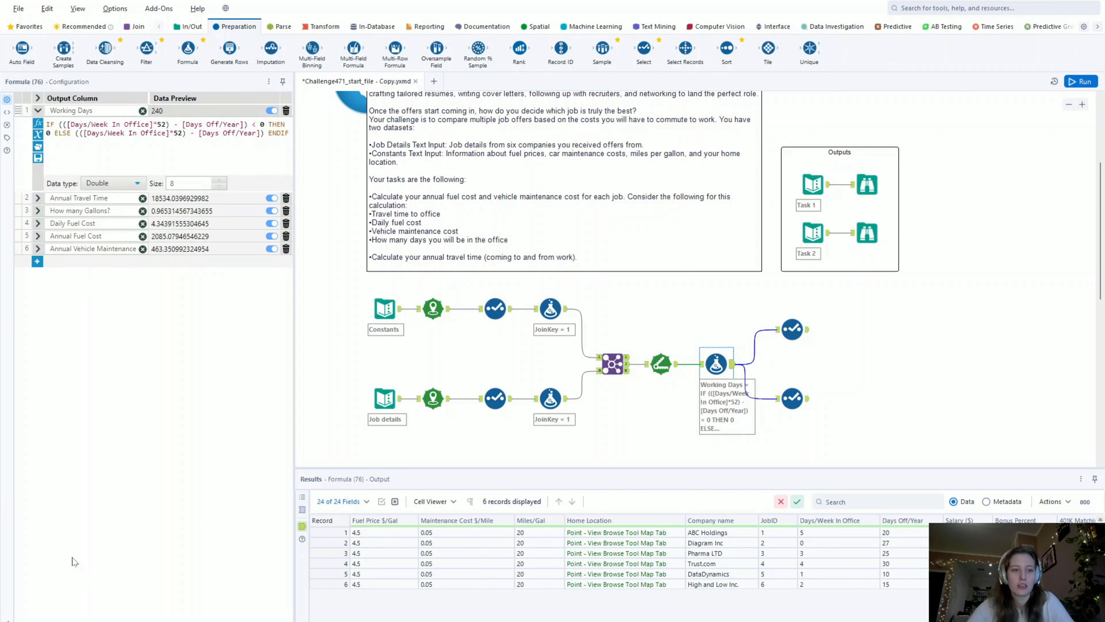
{"action": "left_click", "coordinate": [38, 236]}
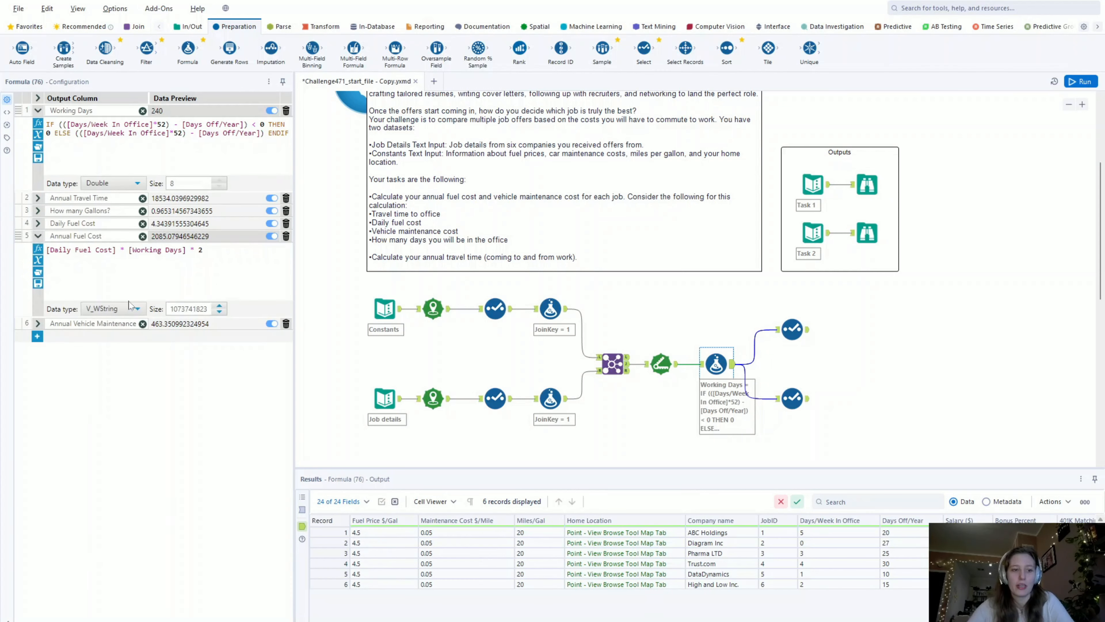
{"action": "left_click", "coordinate": [107, 312]}
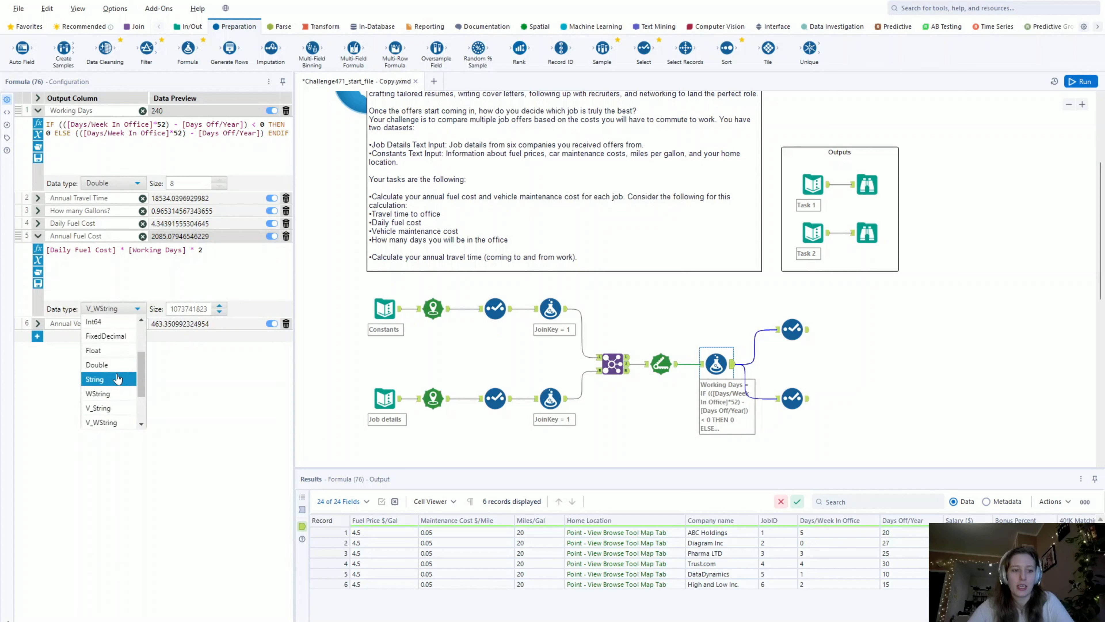
{"action": "left_click", "coordinate": [103, 322]}
{"action": "left_click", "coordinate": [38, 324]}
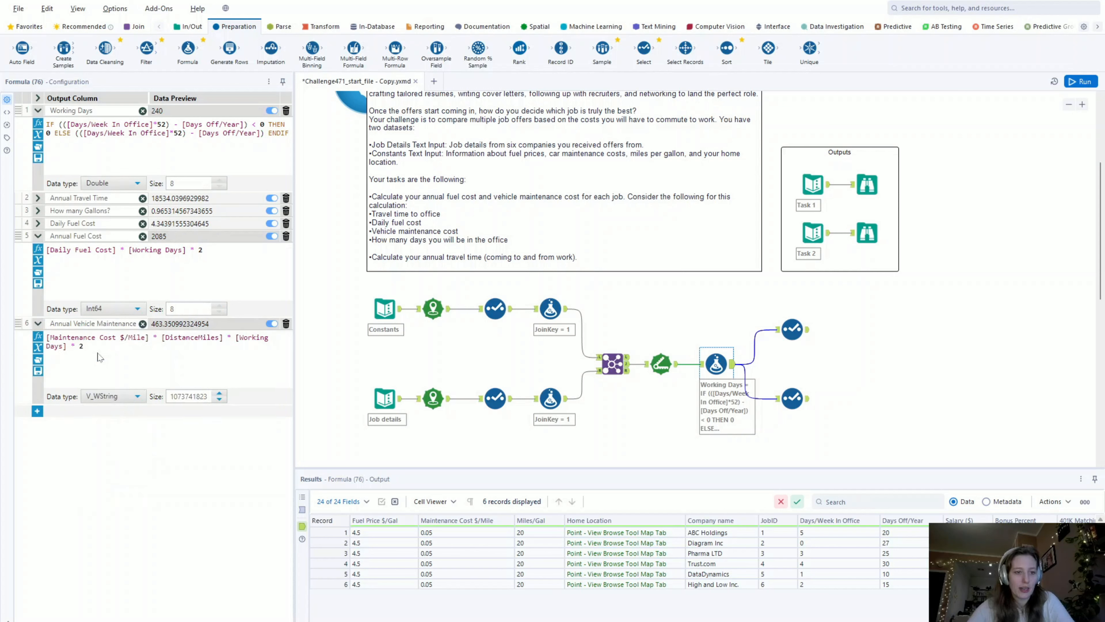
{"action": "left_click", "coordinate": [133, 397]}
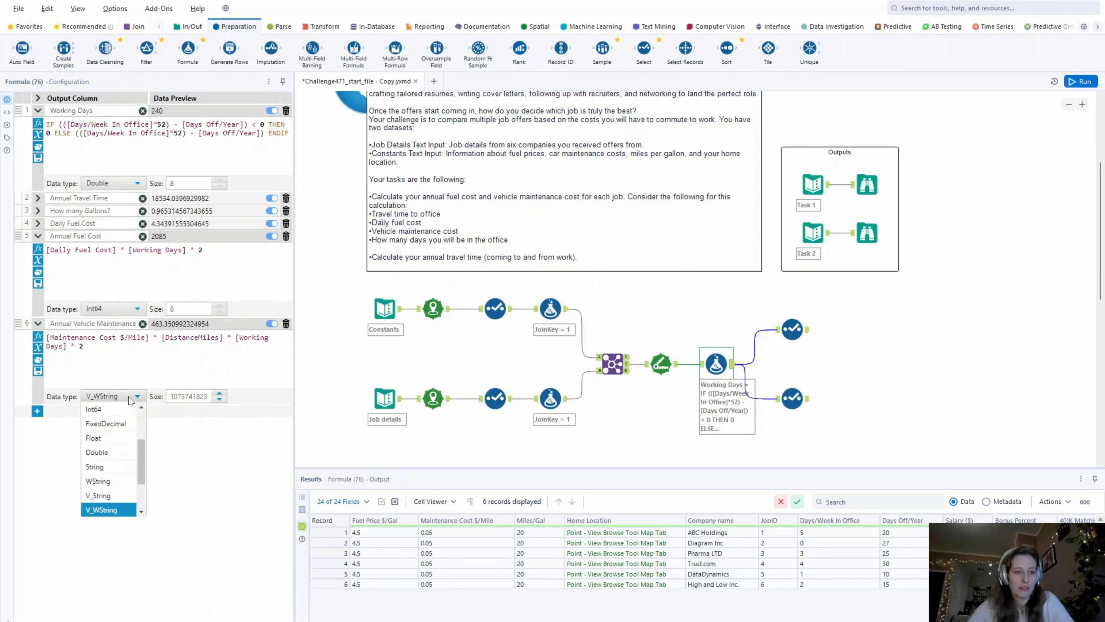
{"action": "left_click", "coordinate": [112, 411]}
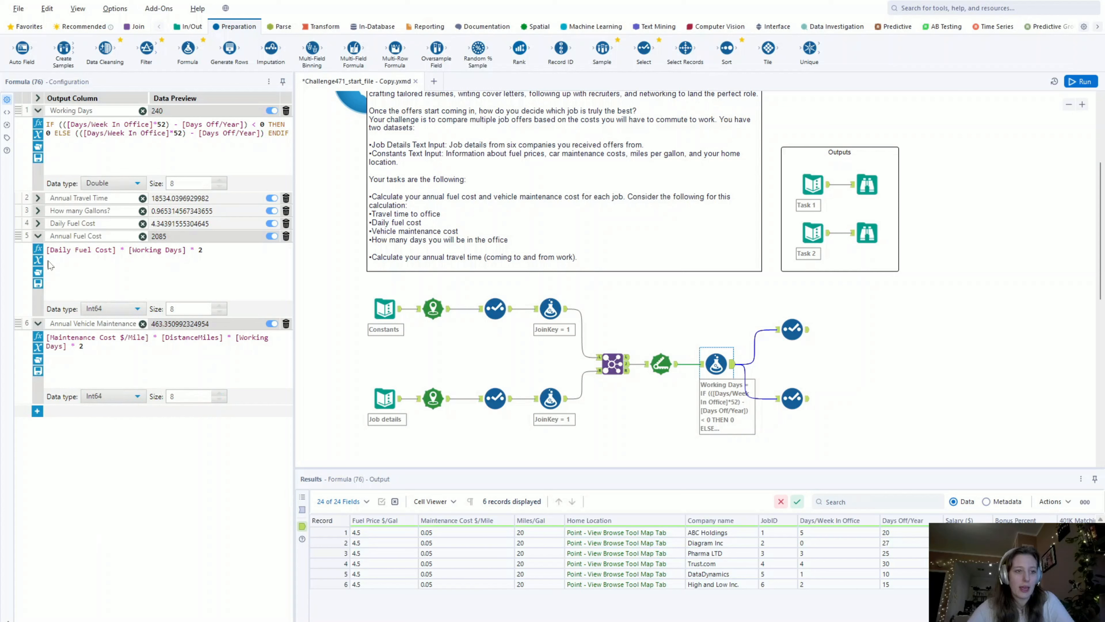
- Set the data type of the Annual Travel Time column in the Formula tool to Int64
{"action": "left_click", "coordinate": [39, 198]}
{"action": "left_click", "coordinate": [131, 270]}
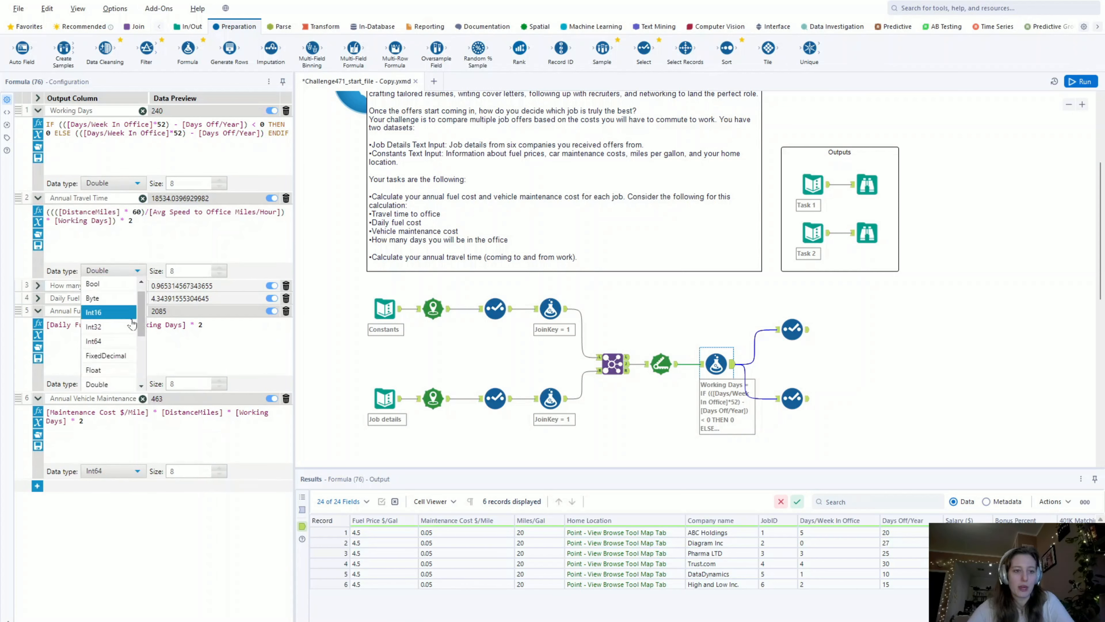
{"action": "left_click", "coordinate": [109, 340]}
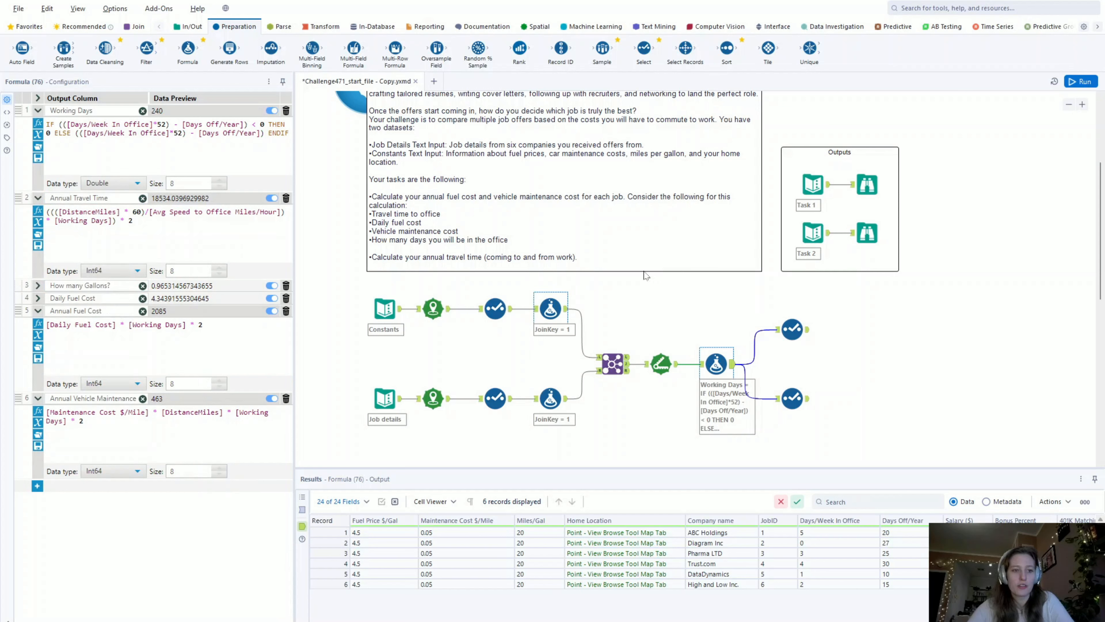
- Run the workflow and check the upper Select tool's integer cost columns against the expected Task 1 output
{"action": "key", "text": "ctrl+r"}
{"action": "left_click", "coordinate": [805, 337]}
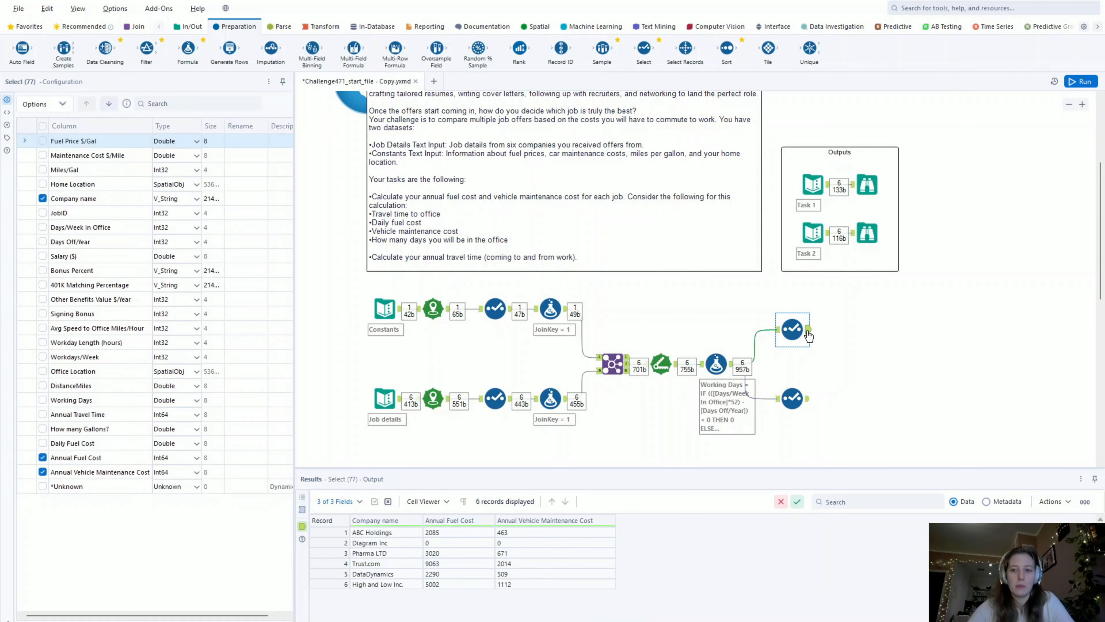
{"action": "left_click", "coordinate": [806, 334]}
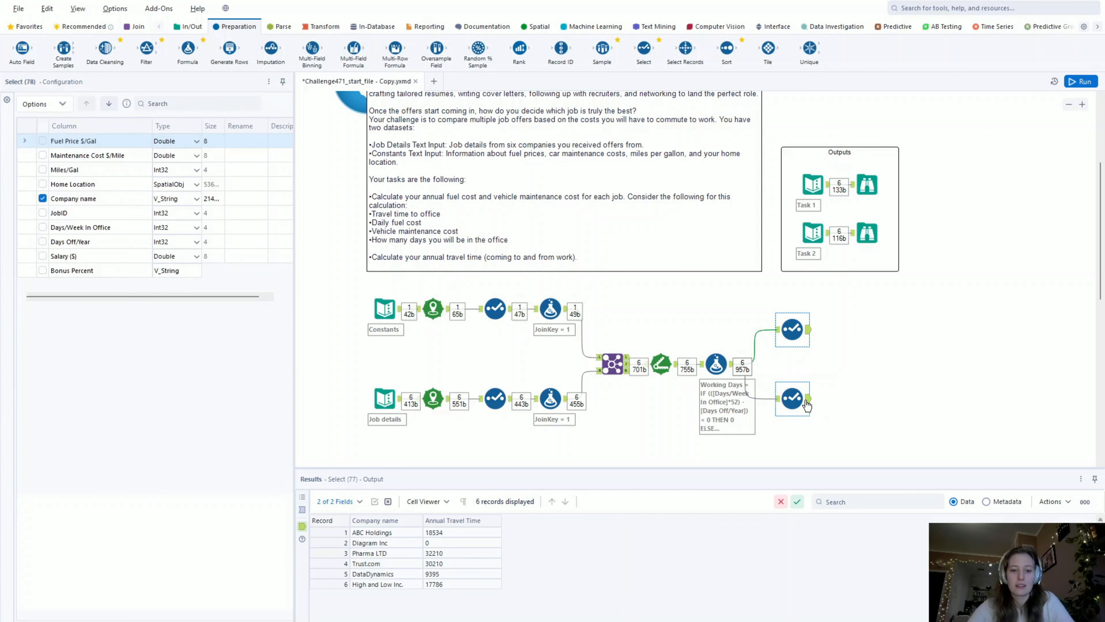
{"action": "left_click", "coordinate": [806, 334]}
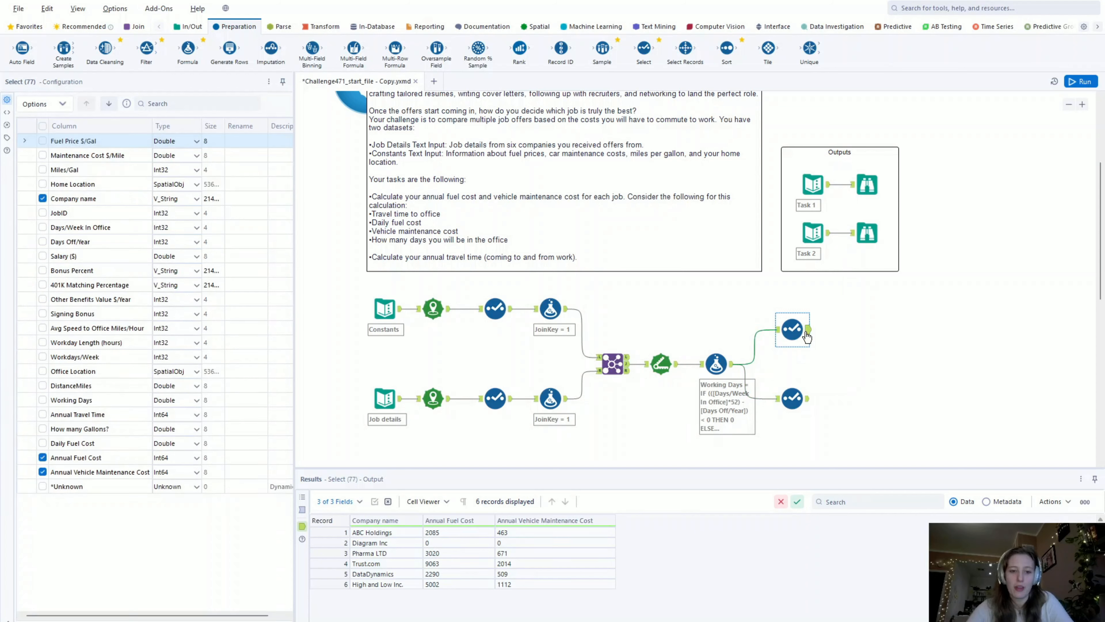
{"action": "left_click", "coordinate": [875, 186]}
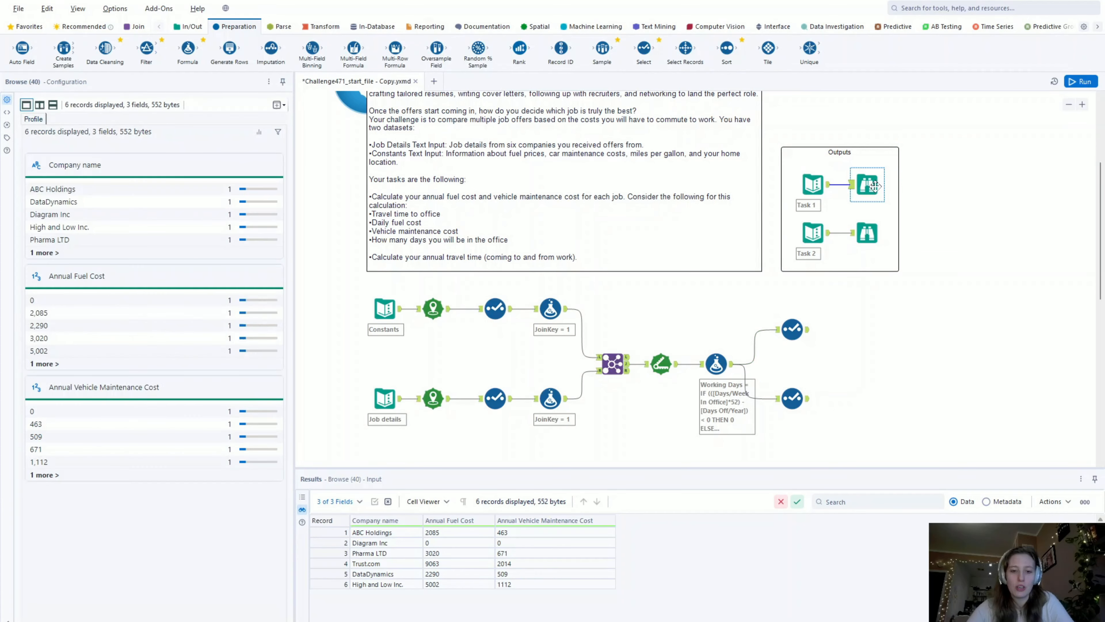
{"action": "left_click", "coordinate": [797, 329]}
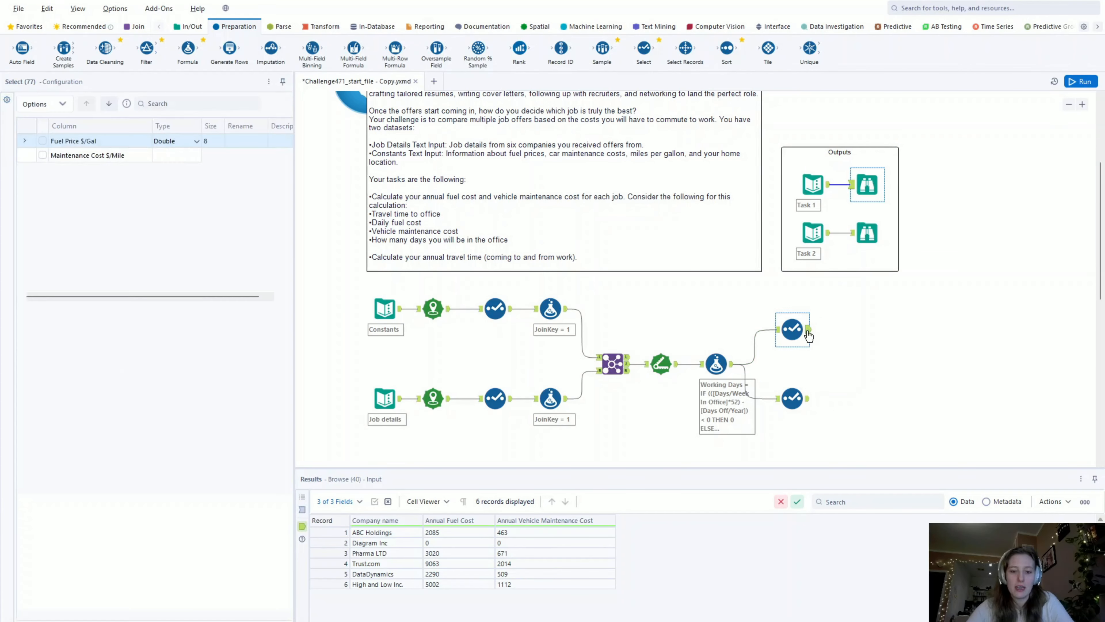
{"action": "left_click", "coordinate": [867, 185]}
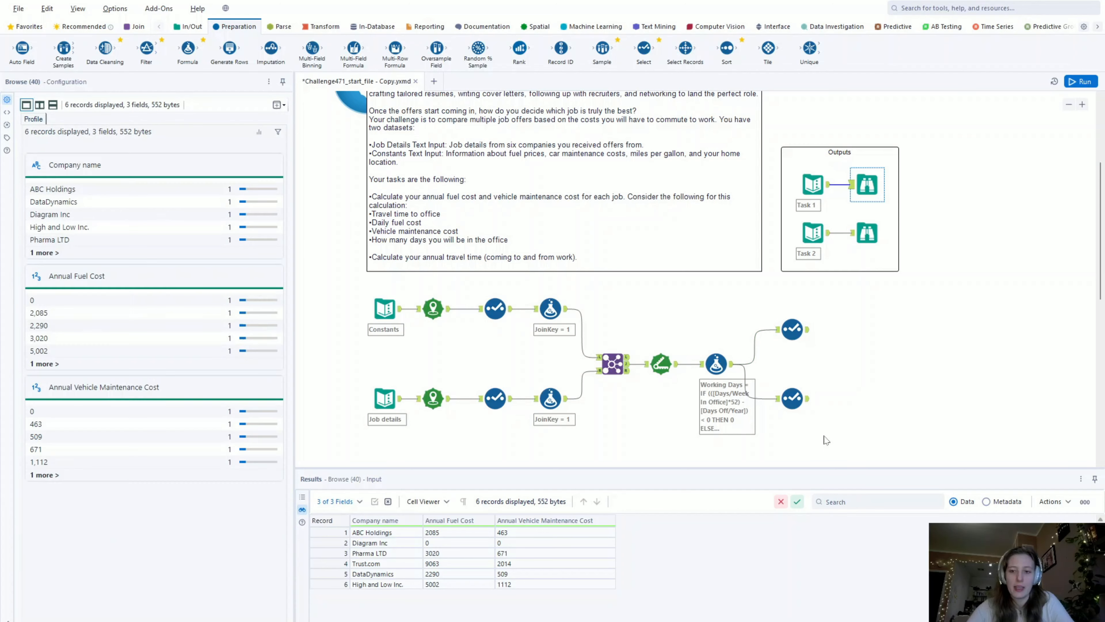
- Compare the Annual Travel Time values from the lower Select tool with the expected Task 2 output
{"action": "left_click", "coordinate": [807, 405]}
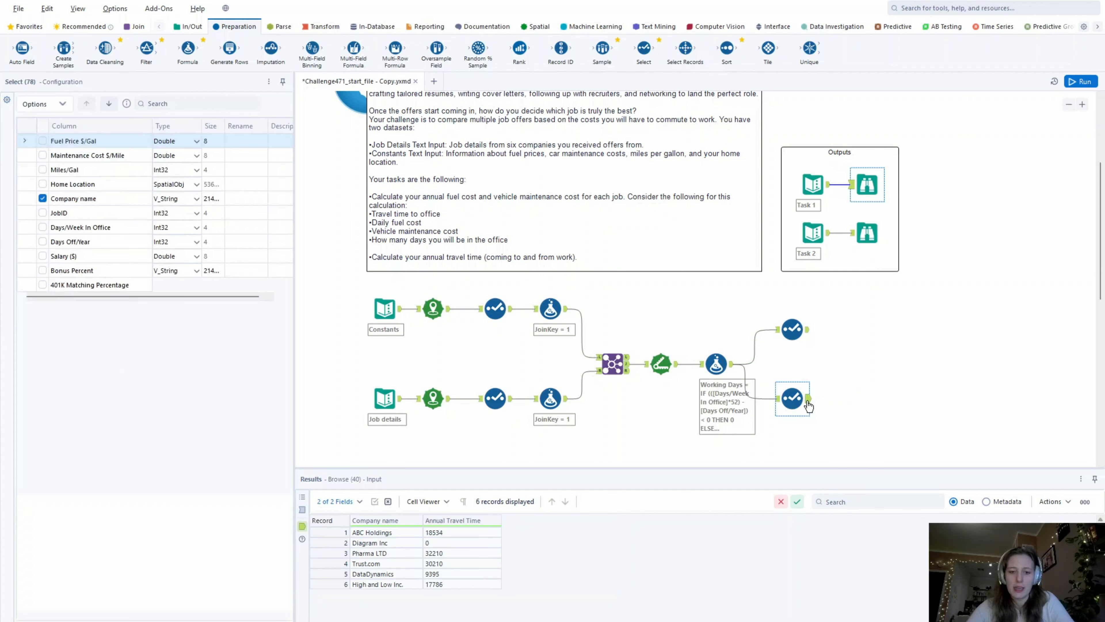
{"action": "left_click", "coordinate": [872, 234]}
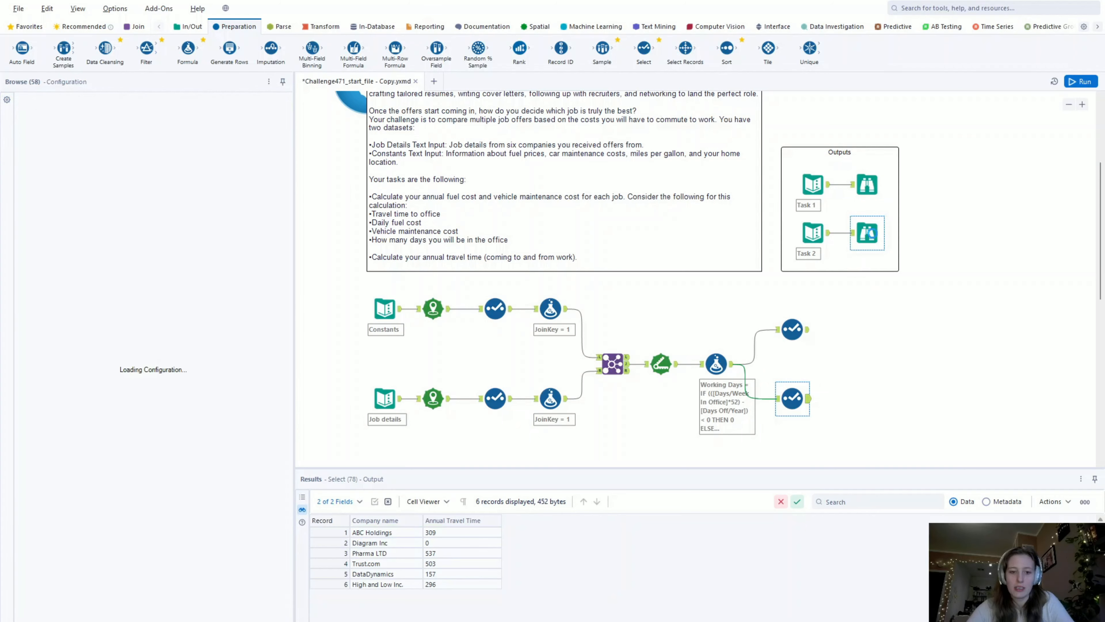
{"action": "left_click", "coordinate": [806, 404]}
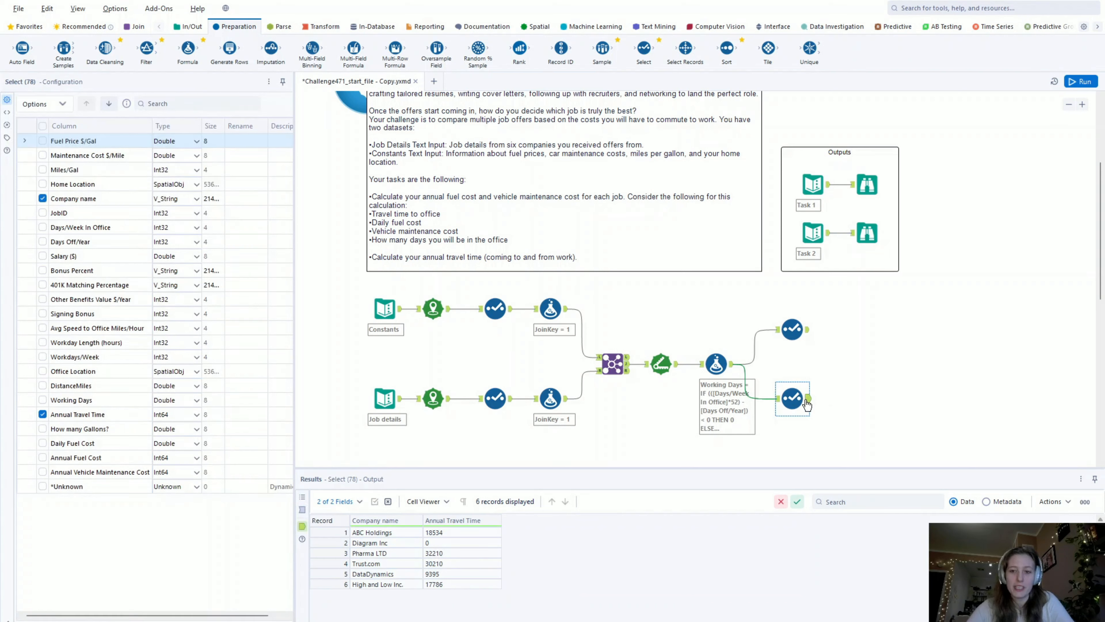
{"action": "left_click", "coordinate": [868, 237]}
{"action": "left_click", "coordinate": [807, 401]}
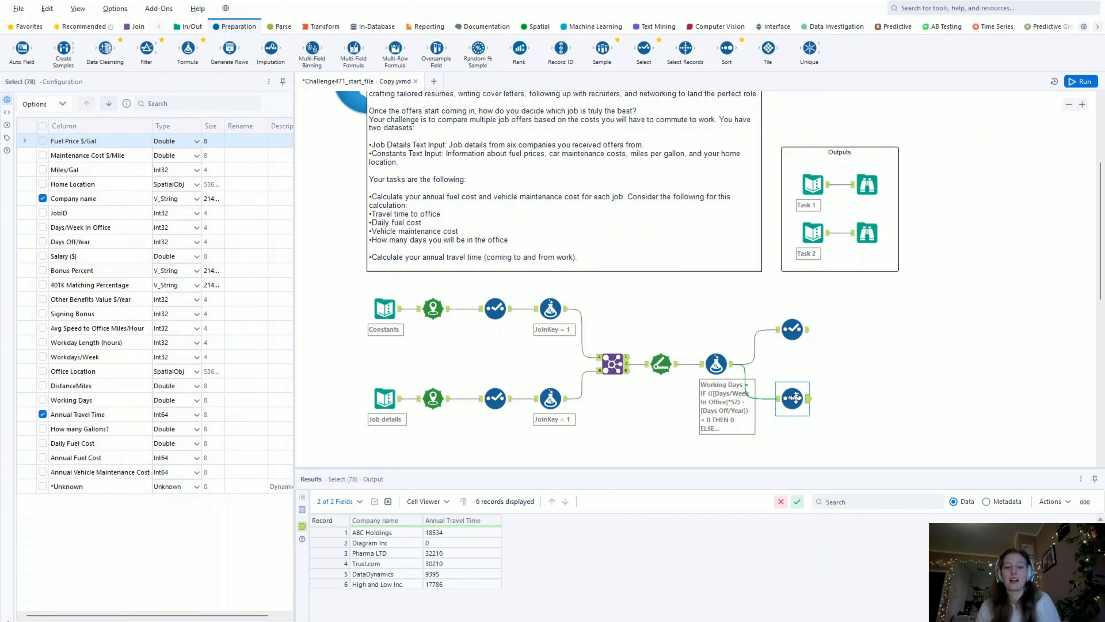
{"action": "left_click", "coordinate": [871, 223]}
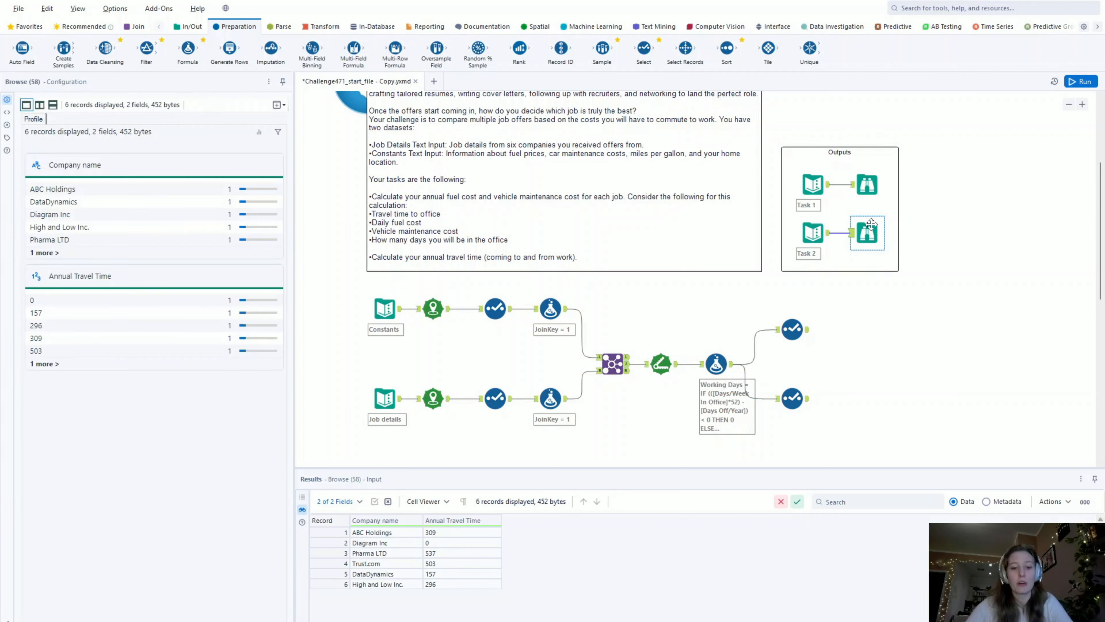
{"action": "left_click", "coordinate": [792, 398]}
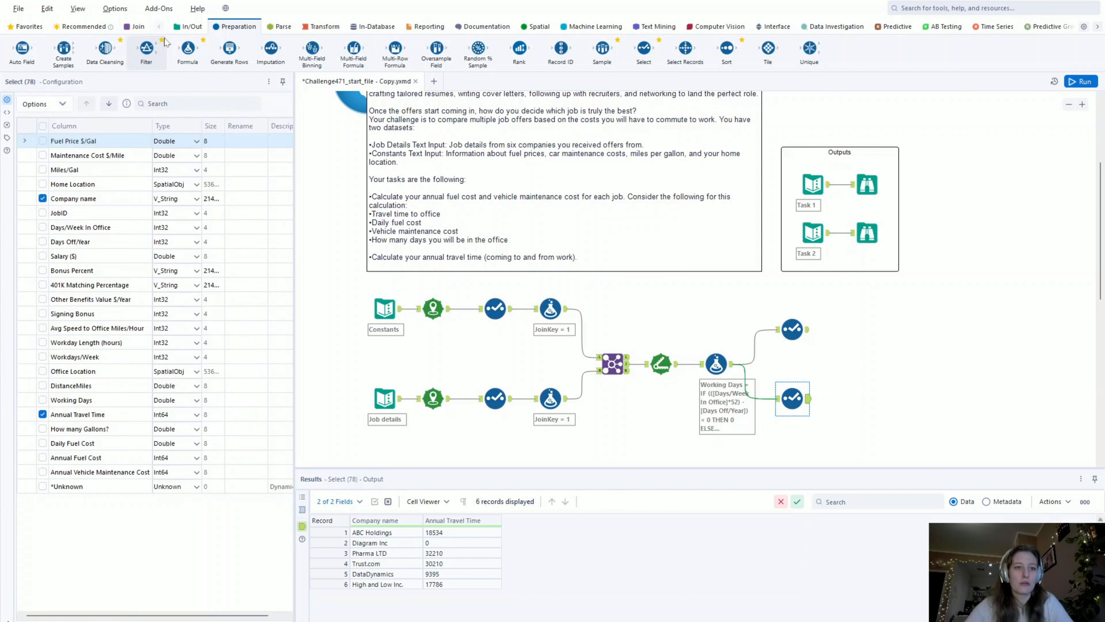
- Wrap the whole Annual Travel Time expression in the Formula tool in parentheses and divide it by 60
{"action": "left_click", "coordinate": [717, 362]}
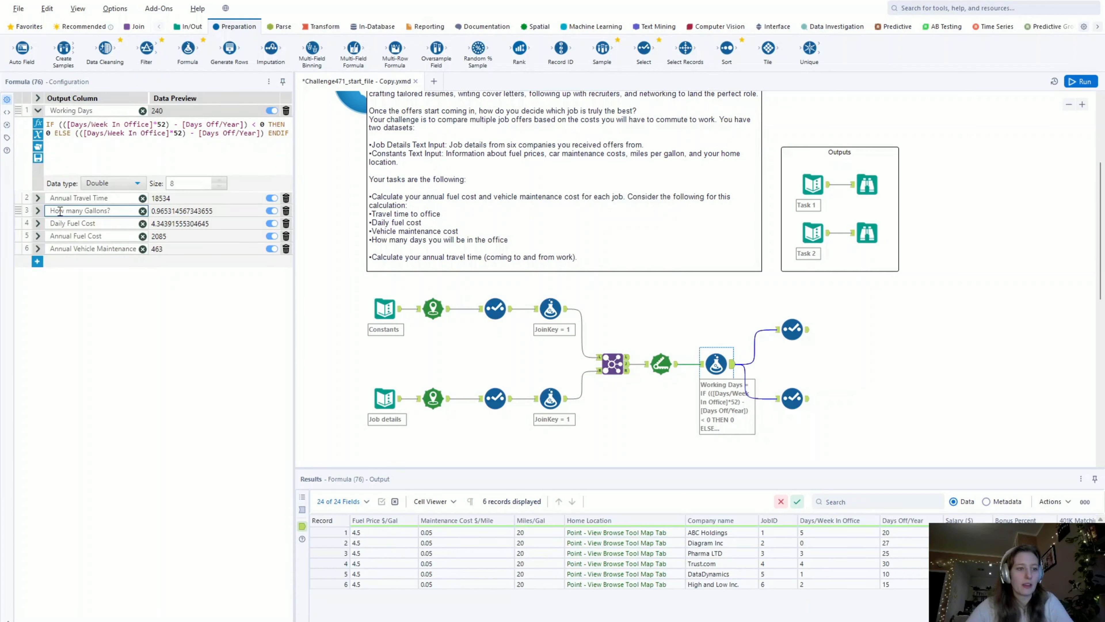
{"action": "left_click", "coordinate": [38, 198]}
{"action": "left_click", "coordinate": [168, 222]}
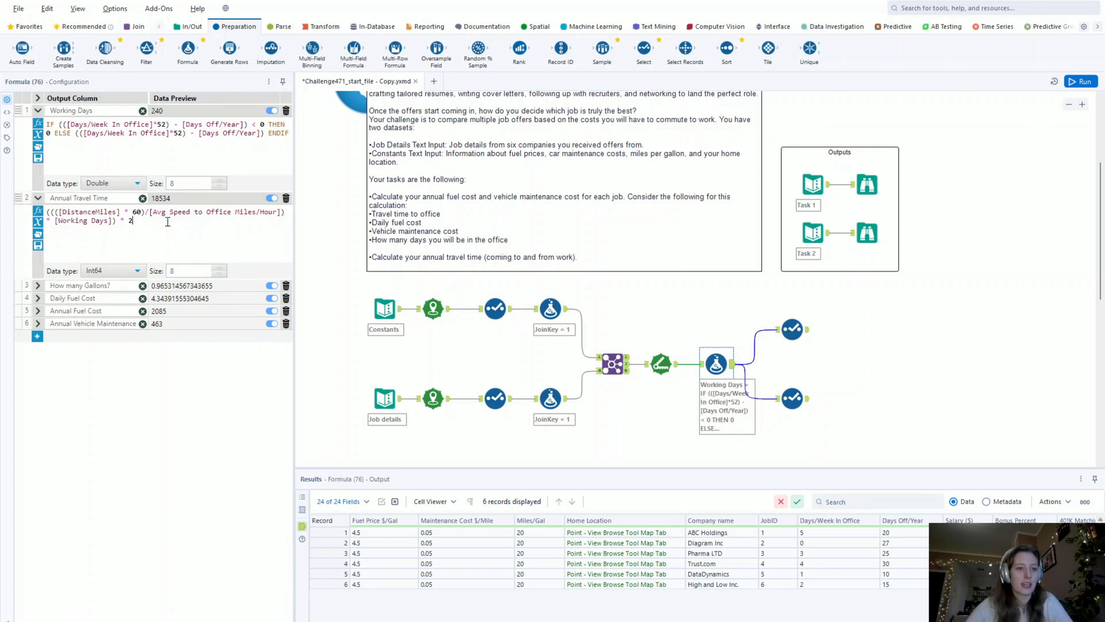
{"action": "type", "text": ")"}
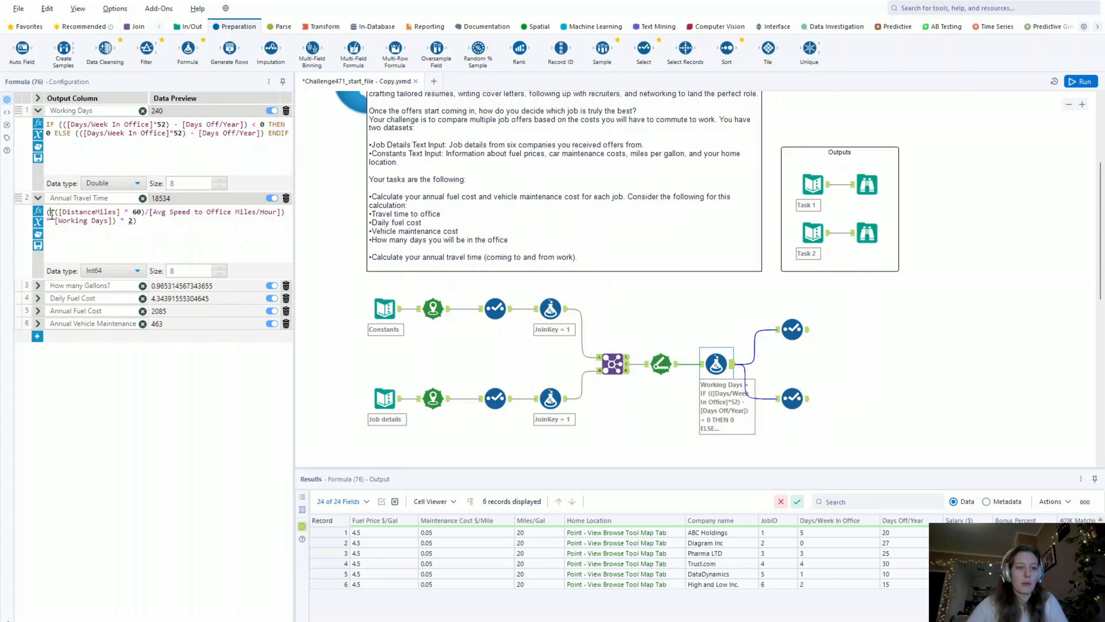
{"action": "type", "text": "(("}
{"action": "left_click", "coordinate": [148, 211]}
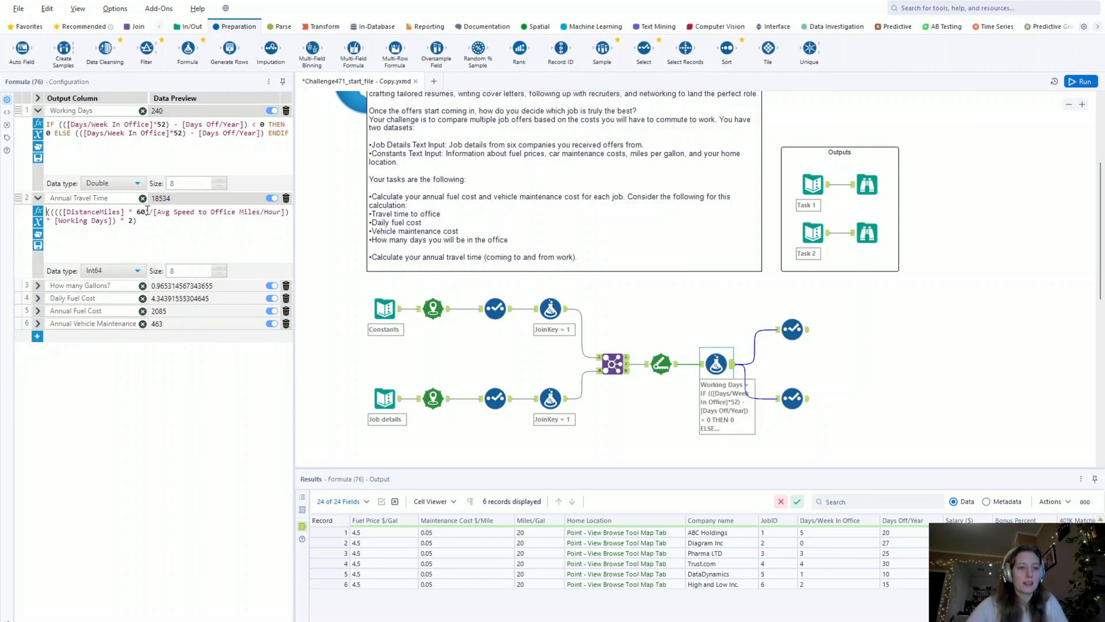
{"action": "type", "text": "/60"}
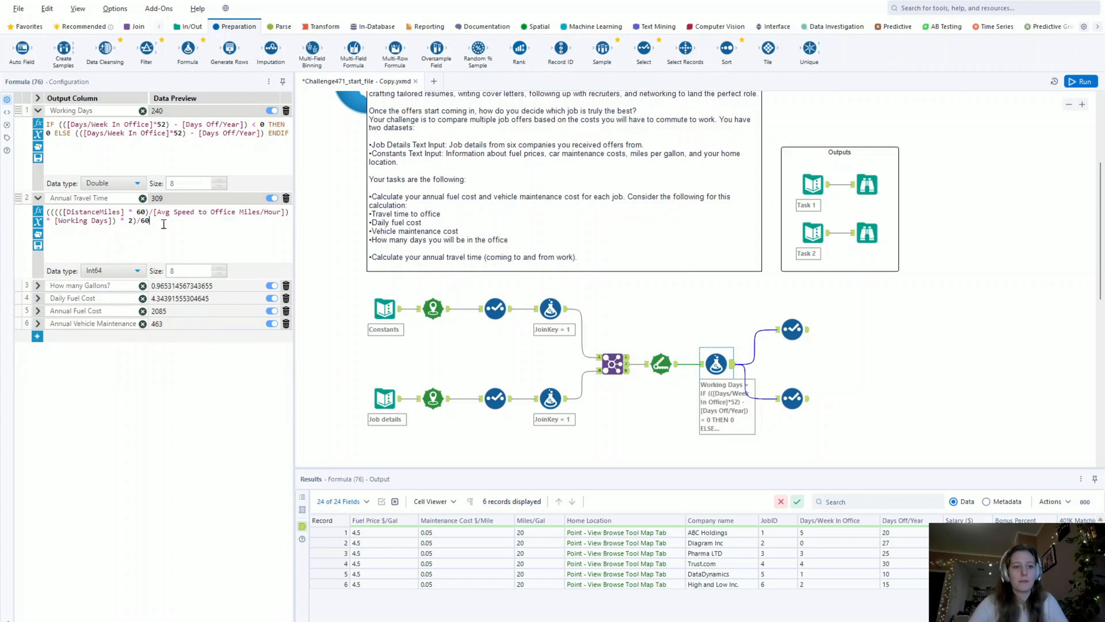
- Run the workflow, review the upper Select tool's output, and compare the lower Select tool's output with the expected Task 2 output
{"action": "left_click", "coordinate": [1081, 81]}
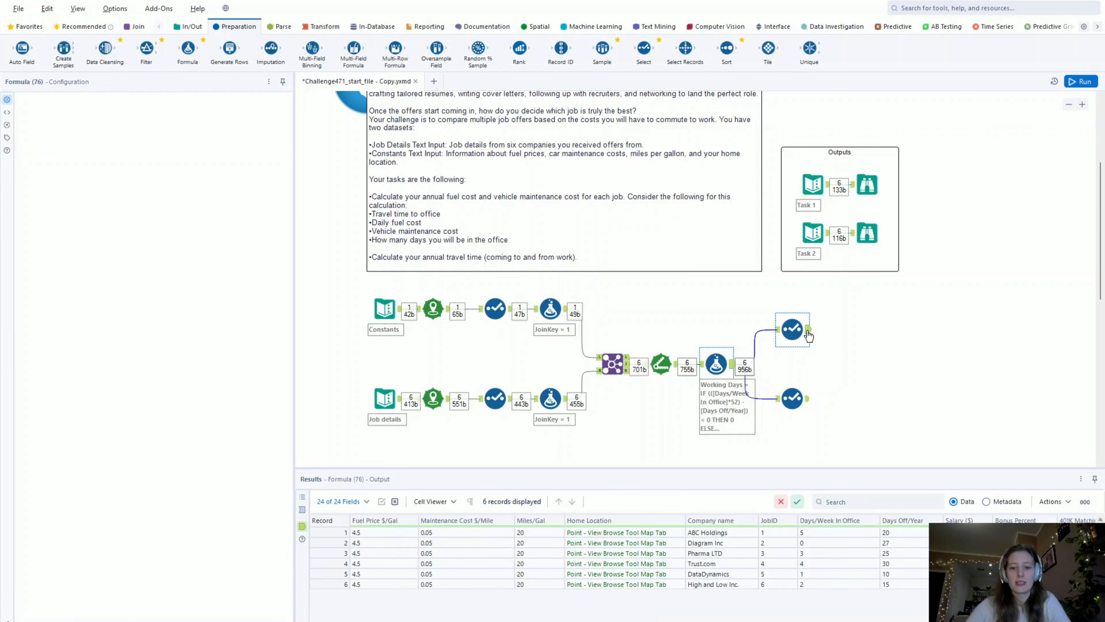
{"action": "left_click", "coordinate": [807, 332]}
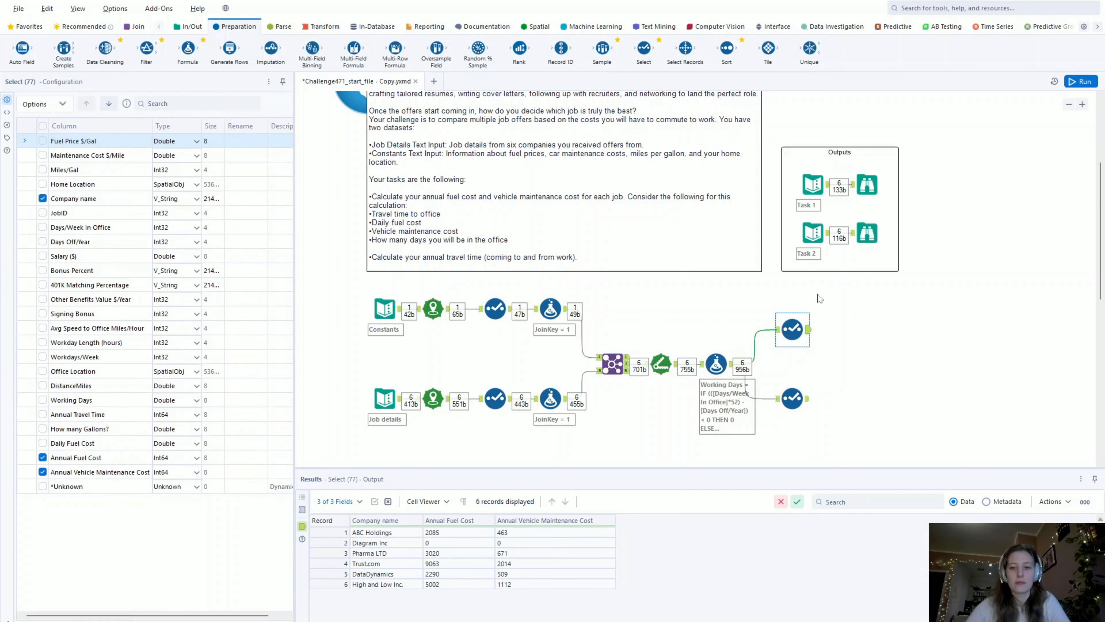
{"action": "left_click", "coordinate": [806, 400]}
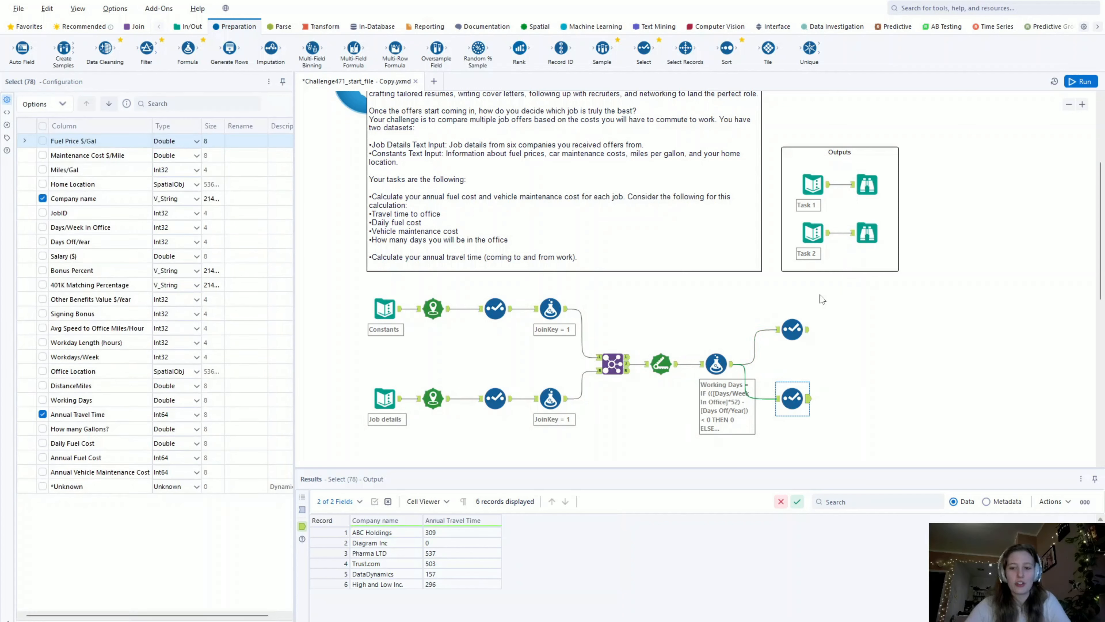
{"action": "left_click", "coordinate": [868, 233]}
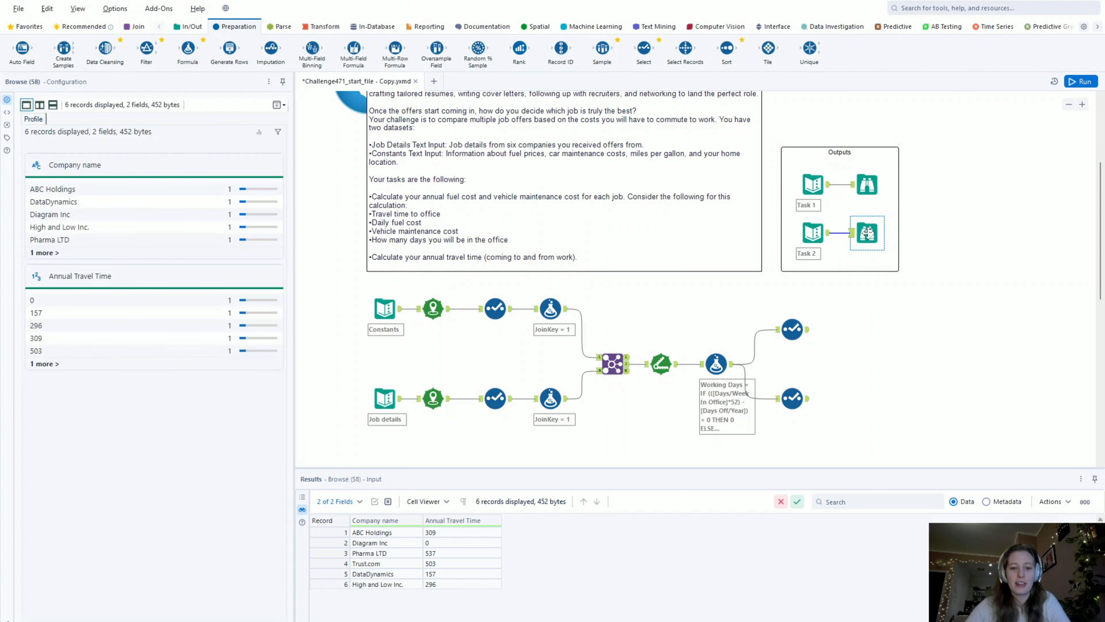
{"action": "left_click", "coordinate": [799, 398]}
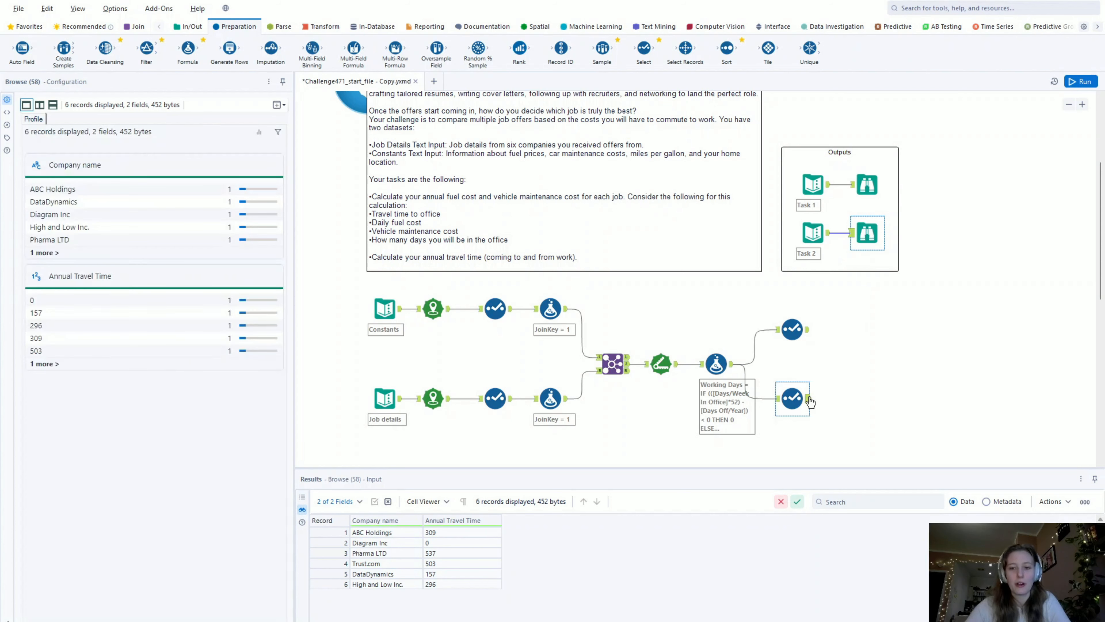
{"action": "left_click", "coordinate": [864, 234]}
{"action": "scroll", "coordinate": [839, 306], "scroll_direction": "up", "scroll_amount": 5}
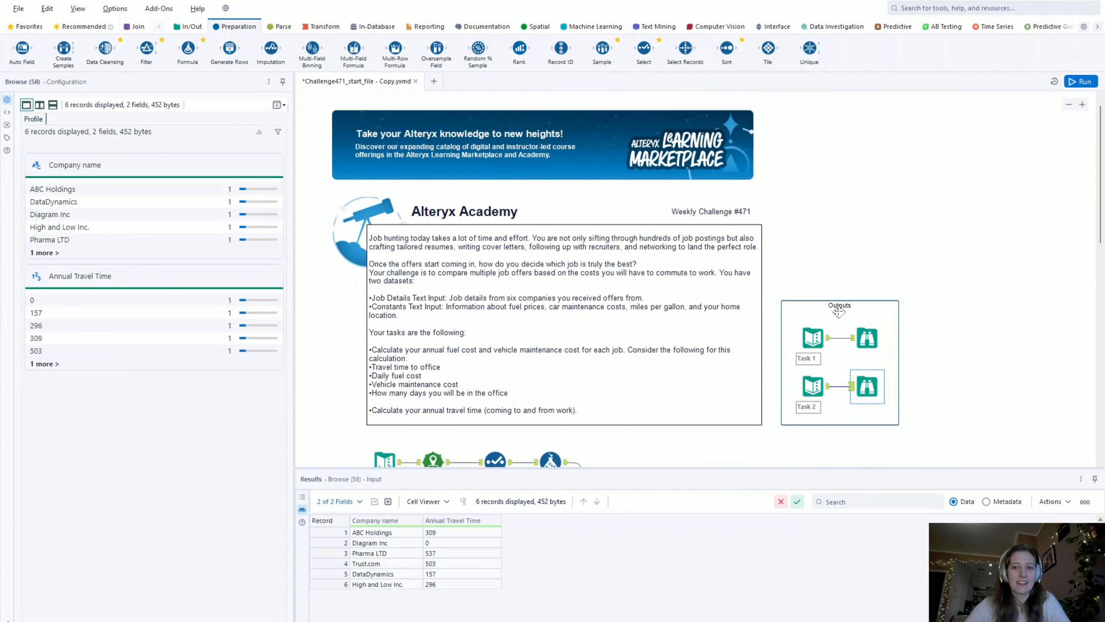